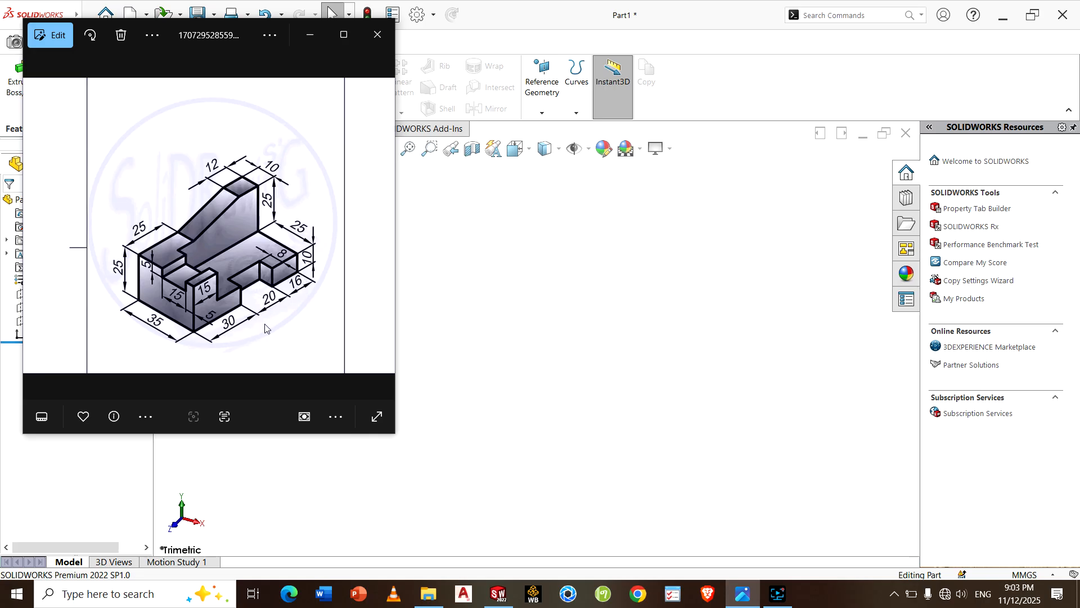
{"action": "left_click", "coordinate": [779, 594]}
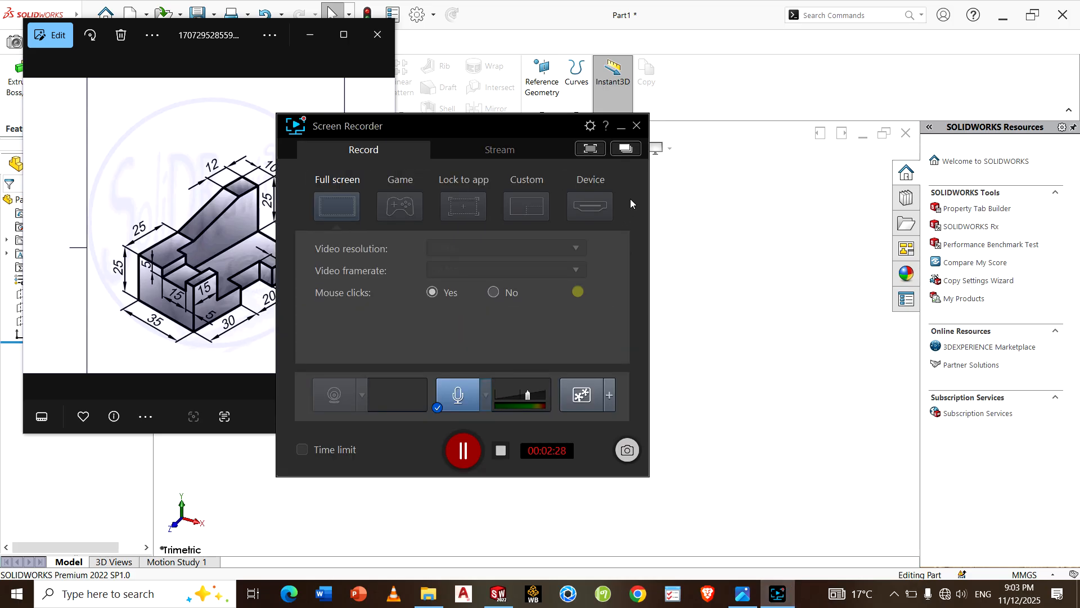
{"action": "left_click", "coordinate": [620, 126]}
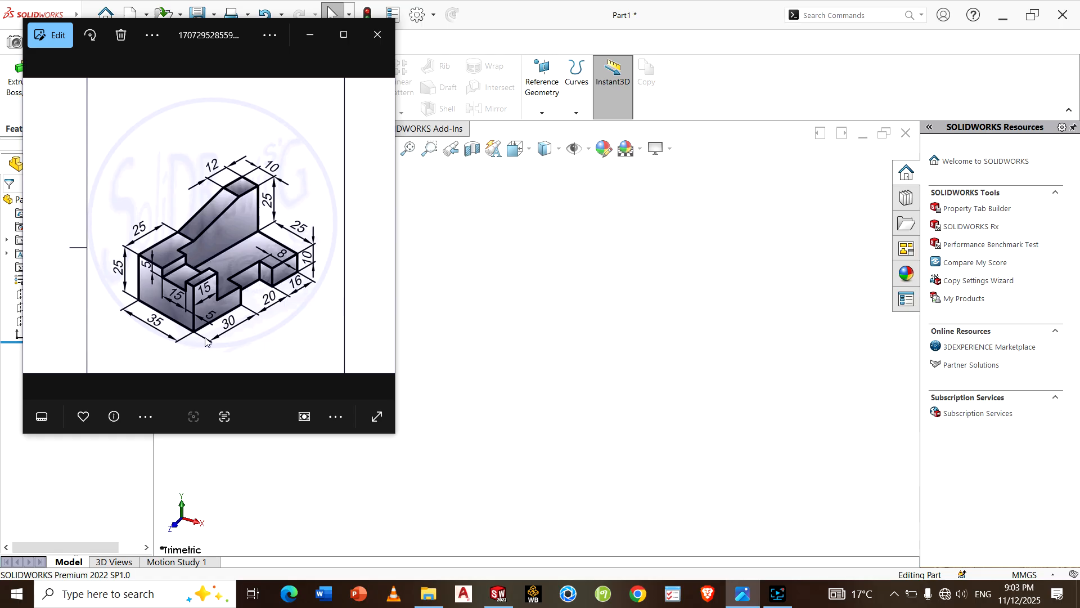
- Switch to SOLIDWORKS, start a sketch on the Top Plane and draw a center rectangle about 56 by 84 mm from the origin
{"action": "left_click", "coordinate": [478, 340]}
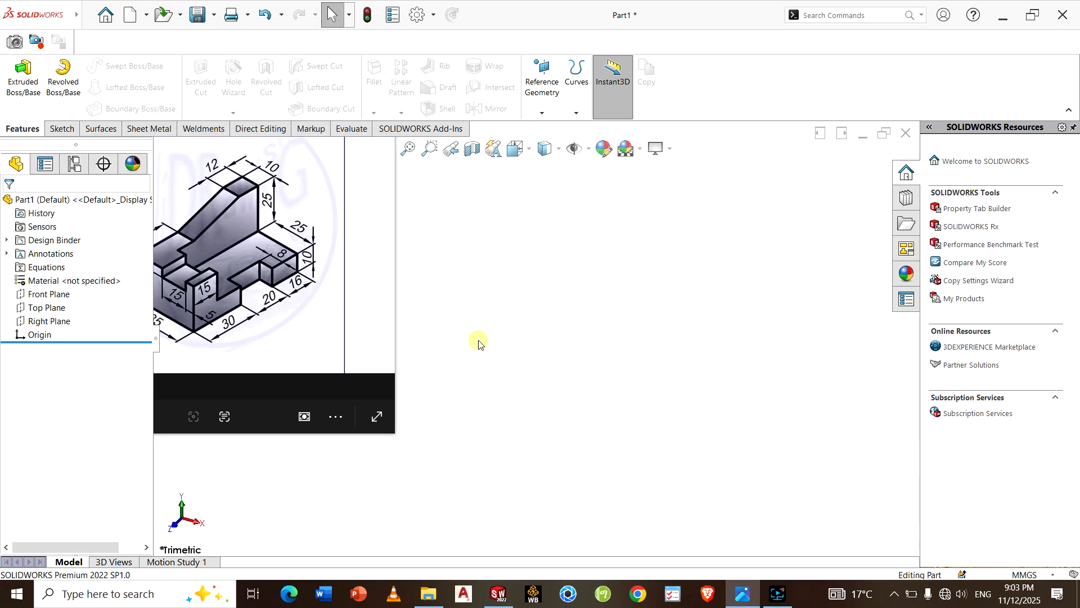
{"action": "left_click", "coordinate": [38, 308]}
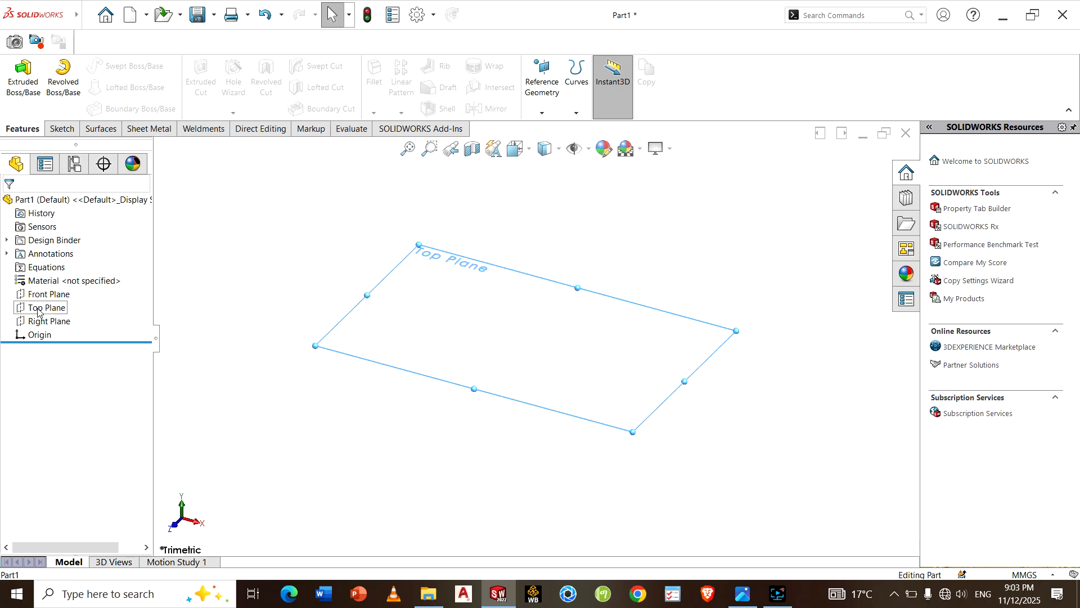
{"action": "left_click", "coordinate": [43, 290]}
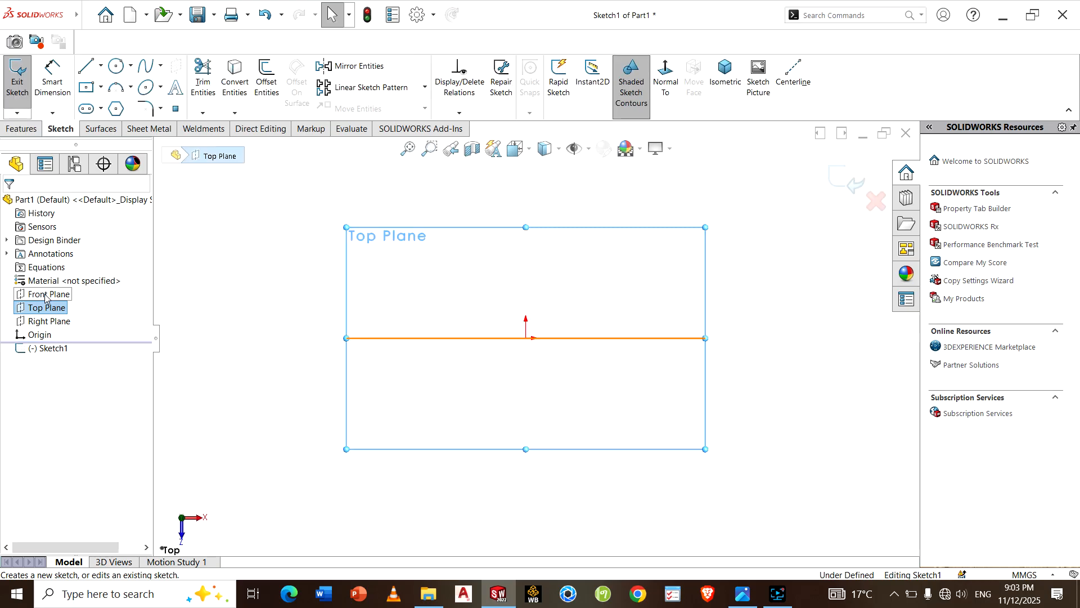
{"action": "left_click", "coordinate": [89, 90]}
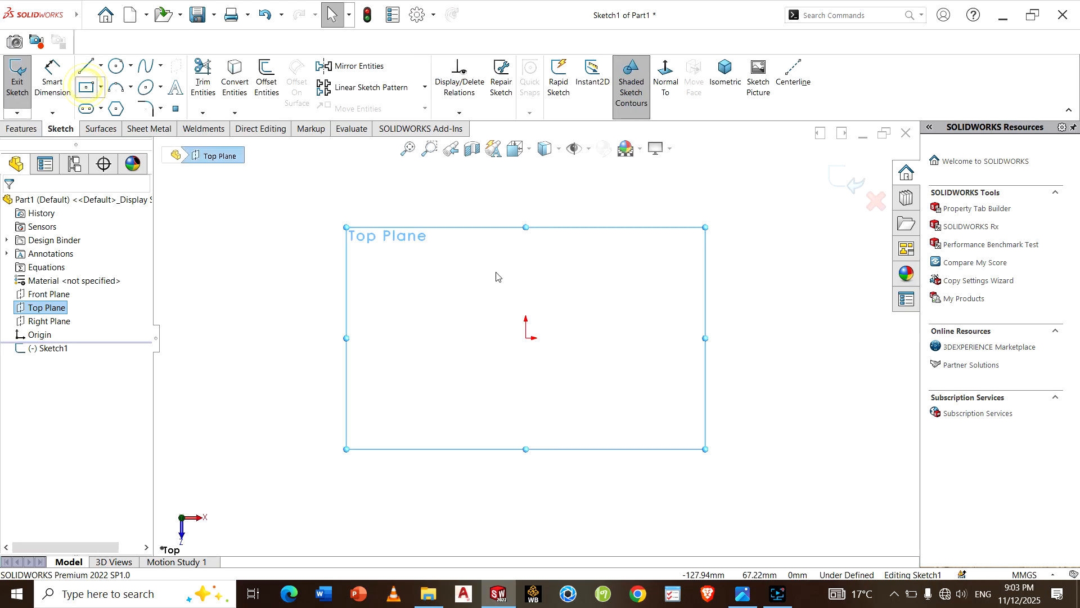
{"action": "left_click", "coordinate": [526, 338]}
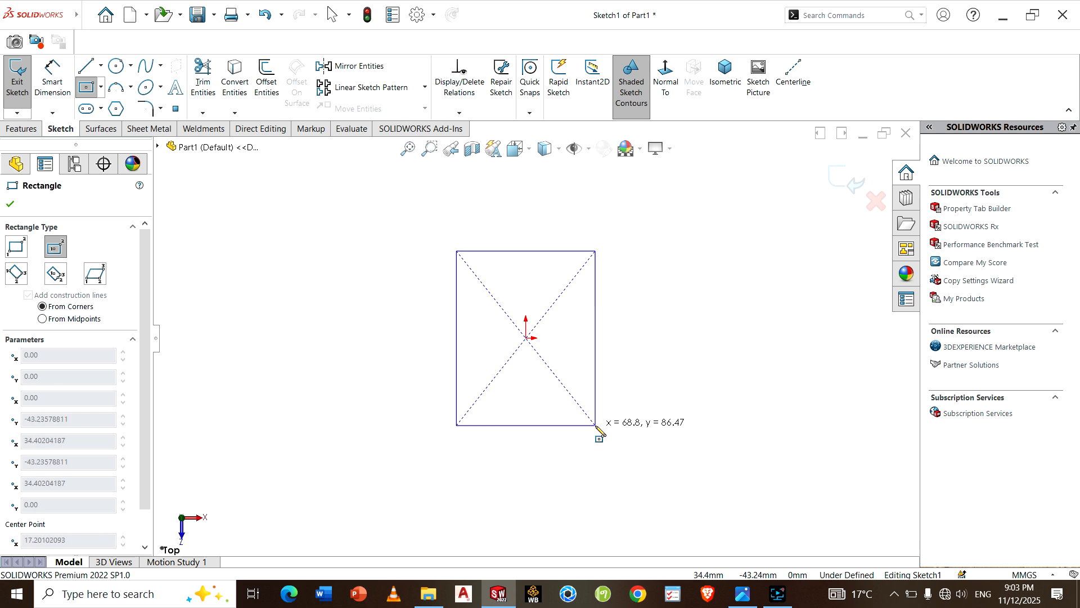
{"action": "left_click", "coordinate": [582, 423]}
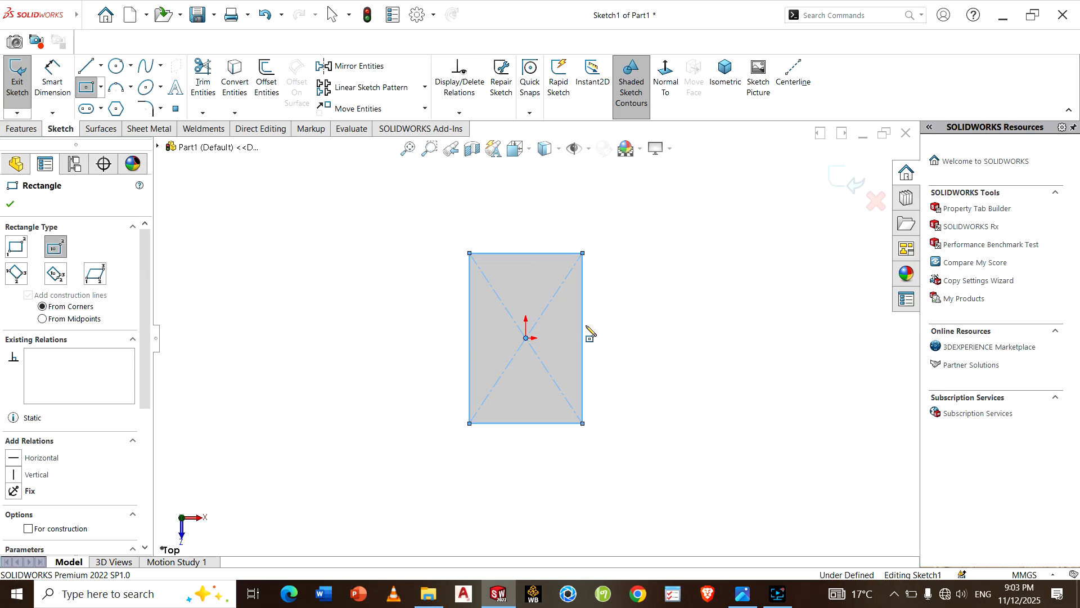
{"action": "scroll", "coordinate": [589, 332], "scroll_direction": "down", "scroll_amount": 2}
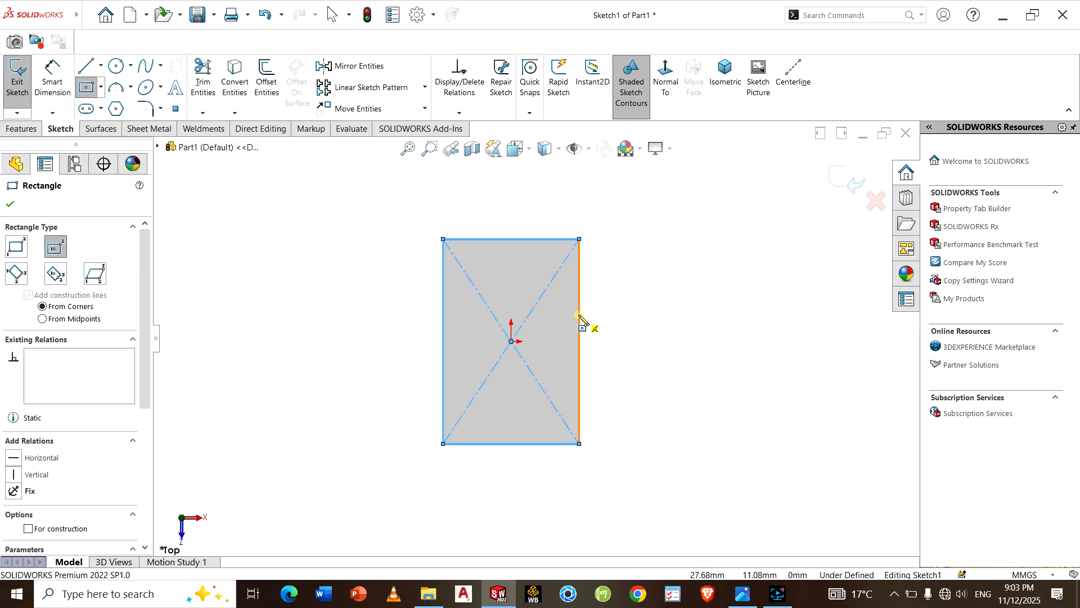
{"action": "left_click", "coordinate": [550, 334]}
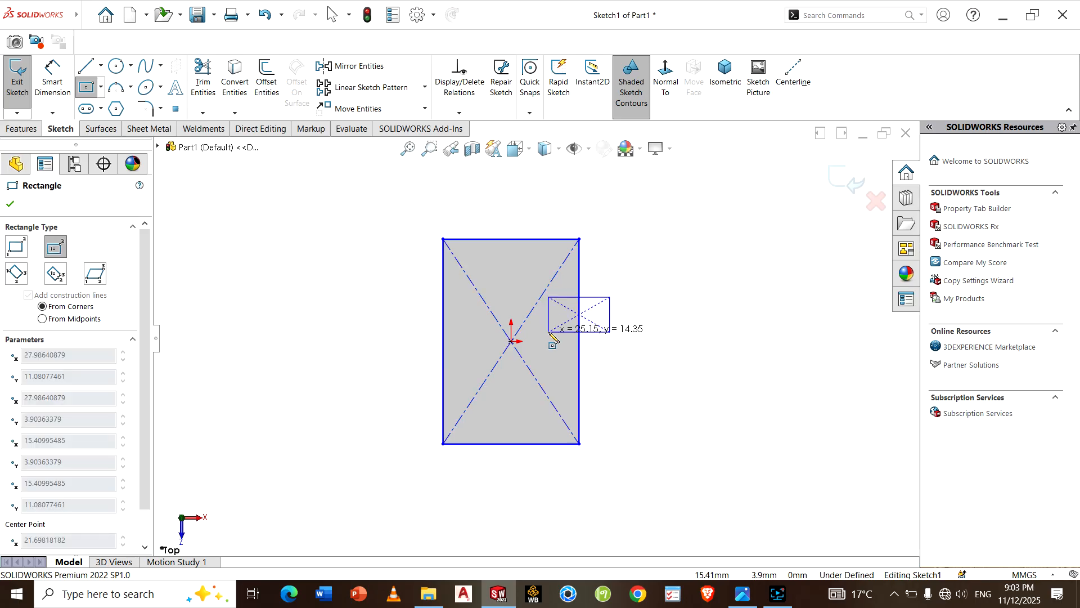
{"action": "key", "text": "Escape"}
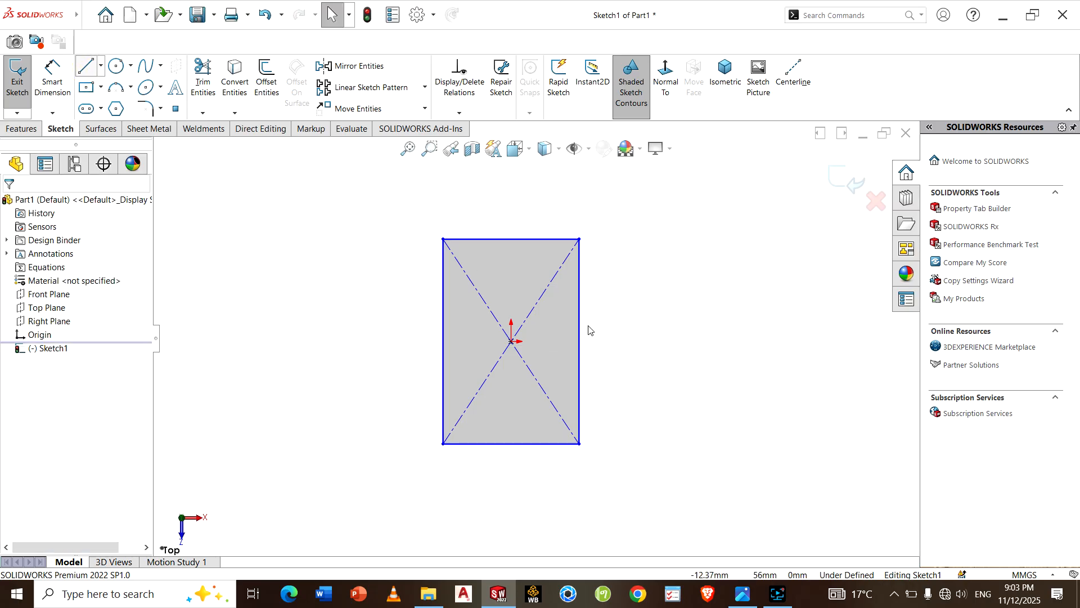
- Sketch three connected lines forming a notch about 13 mm square inward from the rectangle's right edge
{"action": "key", "text": "l"}
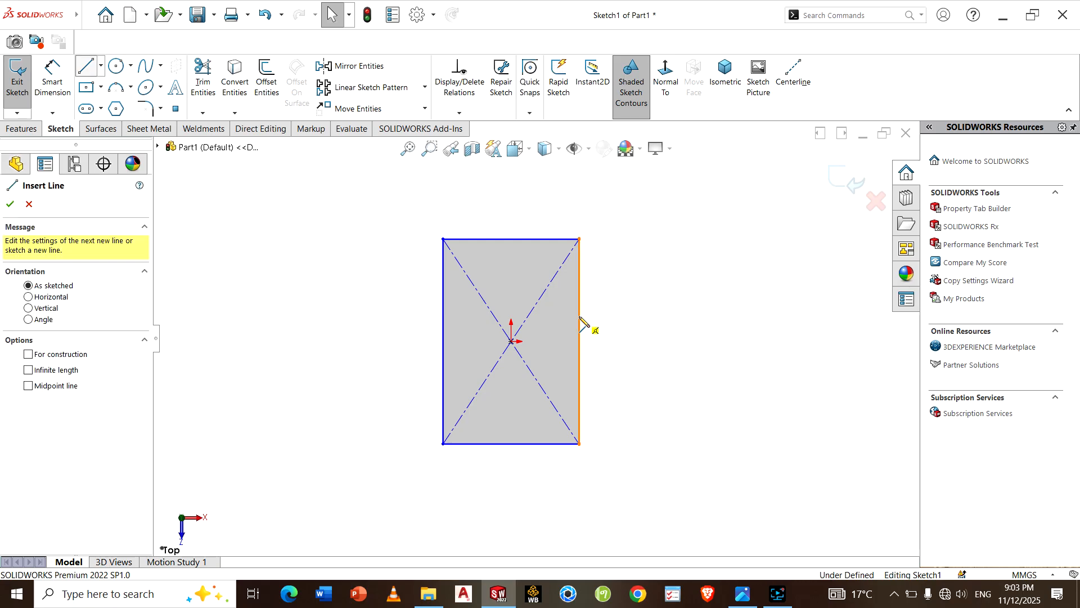
{"action": "left_click", "coordinate": [580, 316]}
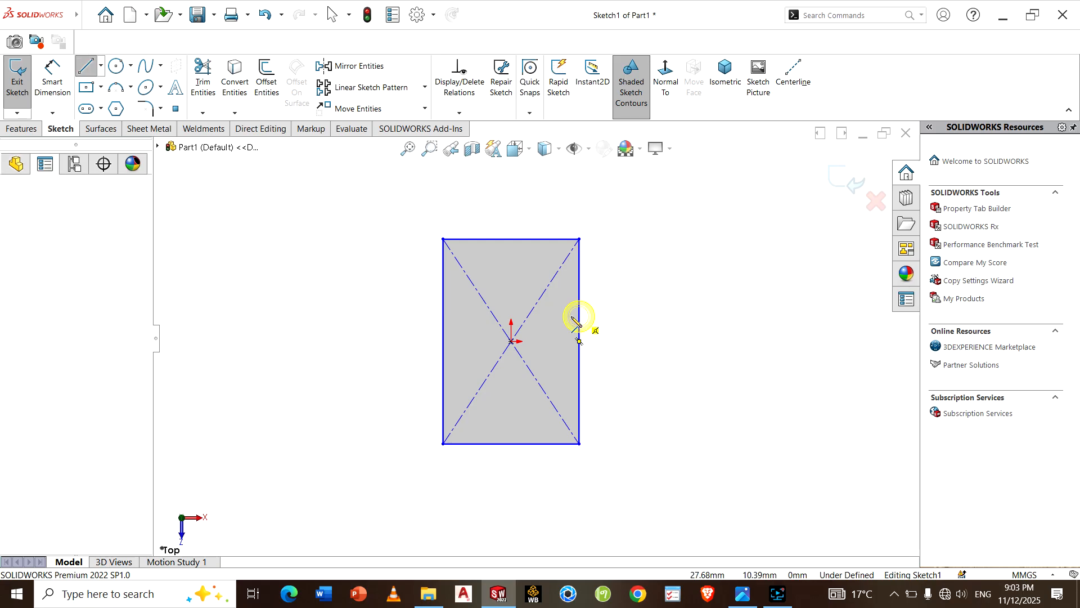
{"action": "left_click", "coordinate": [547, 316]}
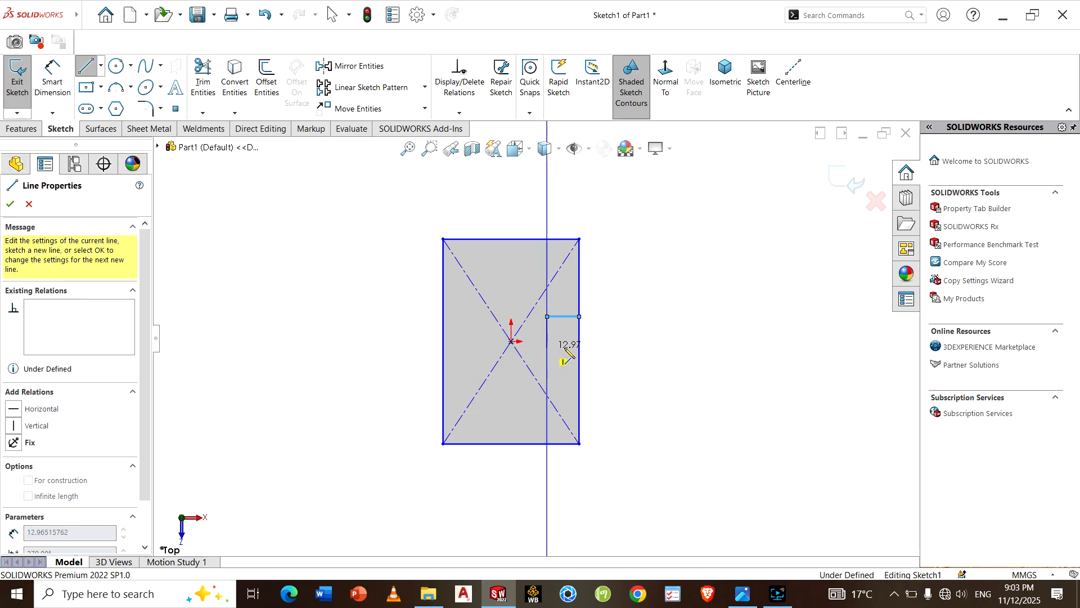
{"action": "left_click", "coordinate": [547, 348]}
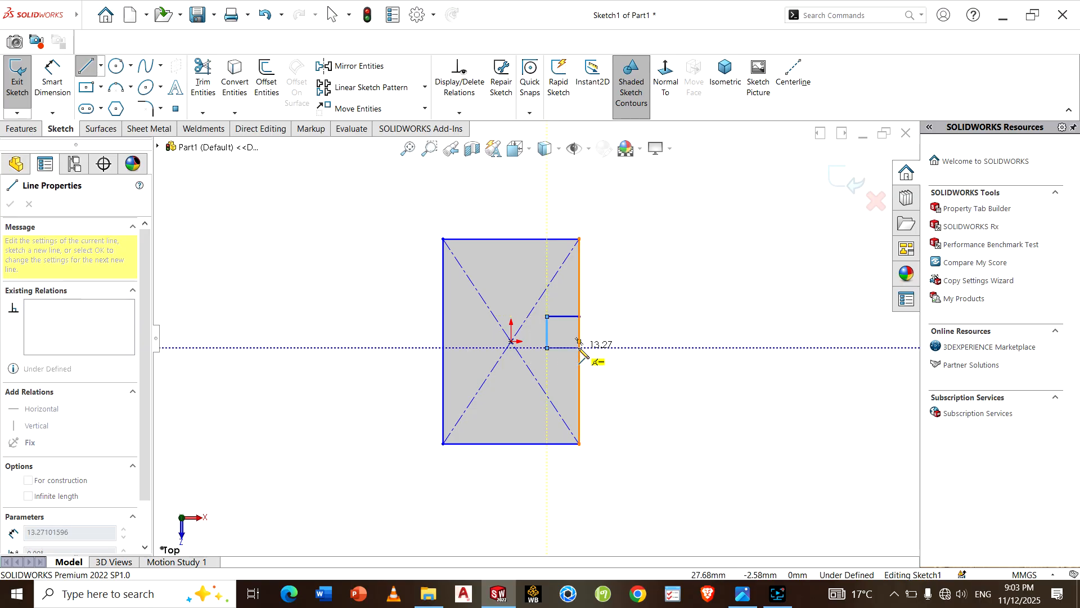
{"action": "left_click", "coordinate": [579, 348]}
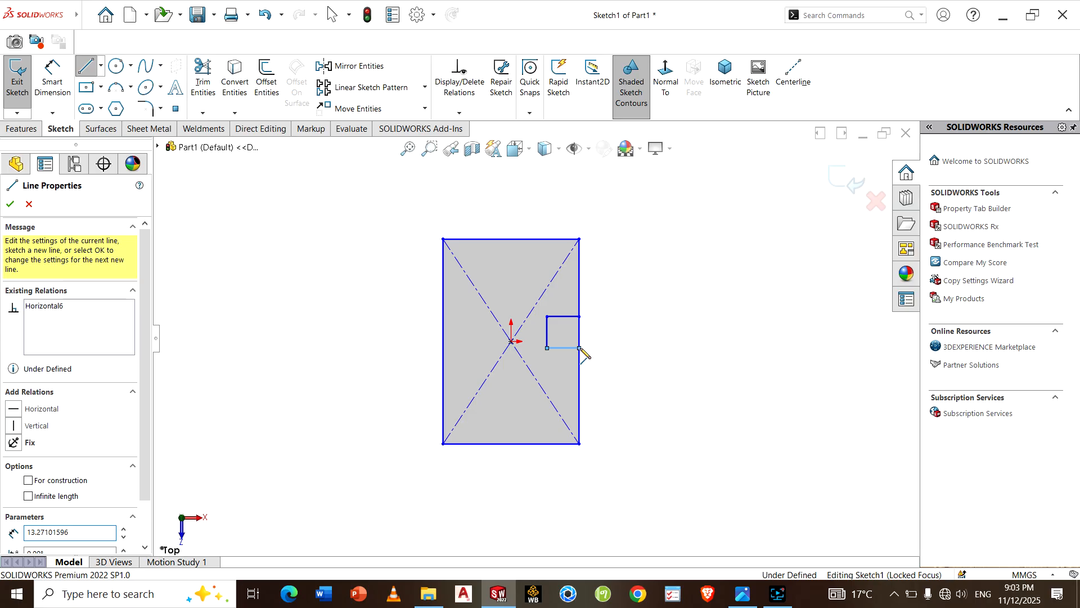
{"action": "right_click", "coordinate": [598, 353]}
{"action": "left_click", "coordinate": [598, 356]}
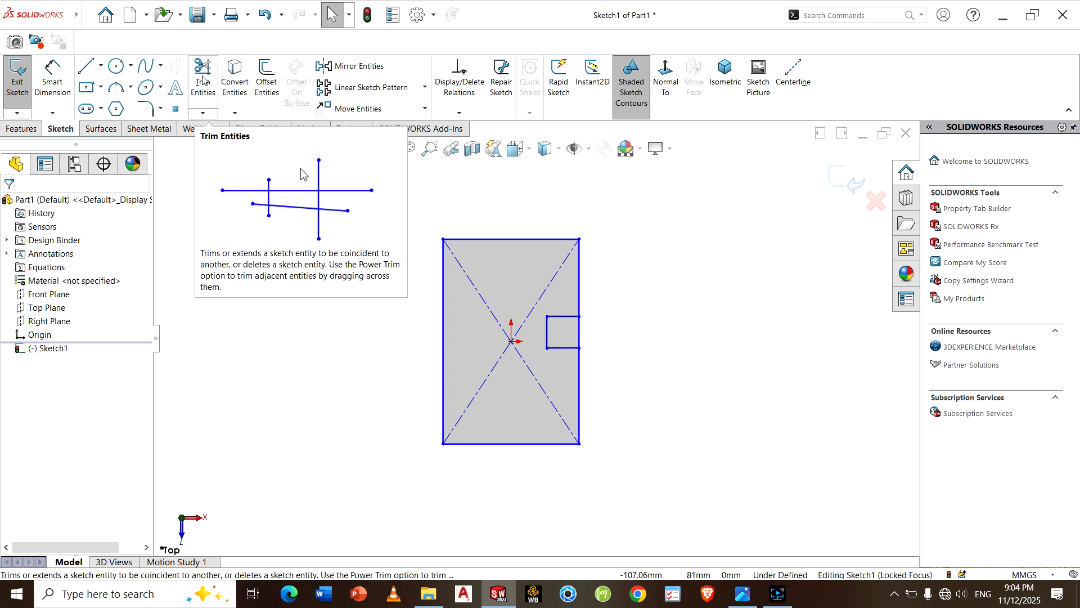
- Trim away the piece of the rectangle's right edge that closes the notch opening
{"action": "left_click", "coordinate": [311, 169]}
{"action": "key", "text": "l"}
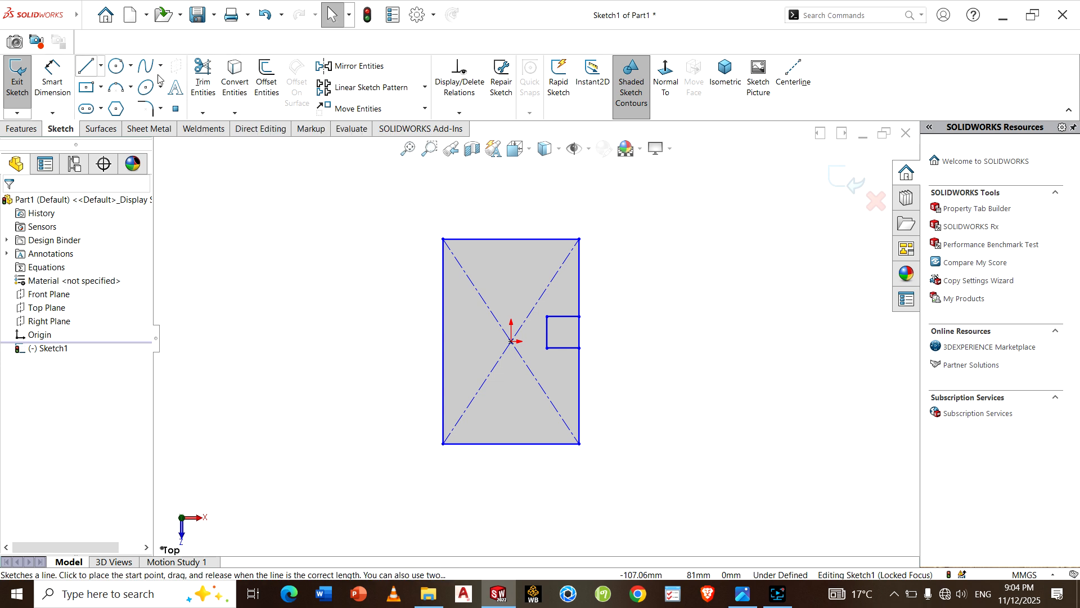
{"action": "left_click", "coordinate": [204, 82]}
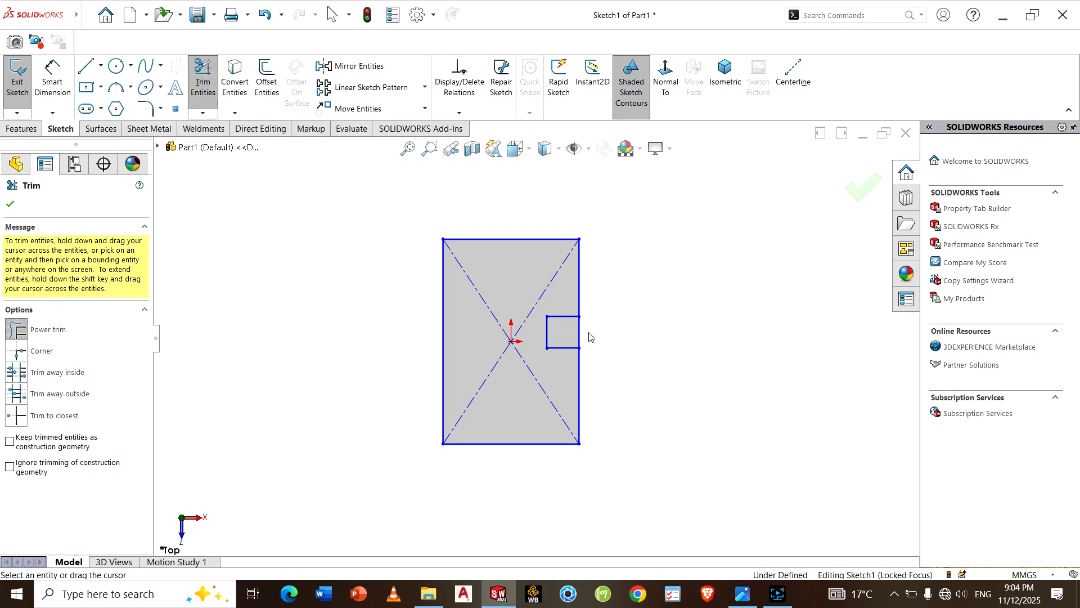
{"action": "left_click_drag", "start_coordinate": [589, 337], "coordinate": [588, 332]}
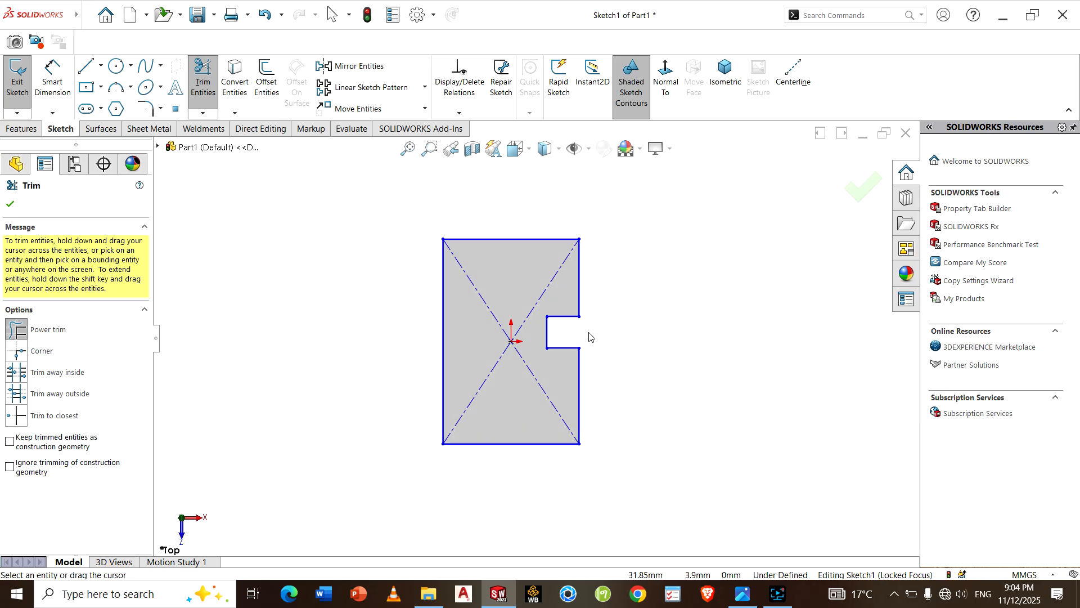
{"action": "left_click", "coordinate": [12, 206]}
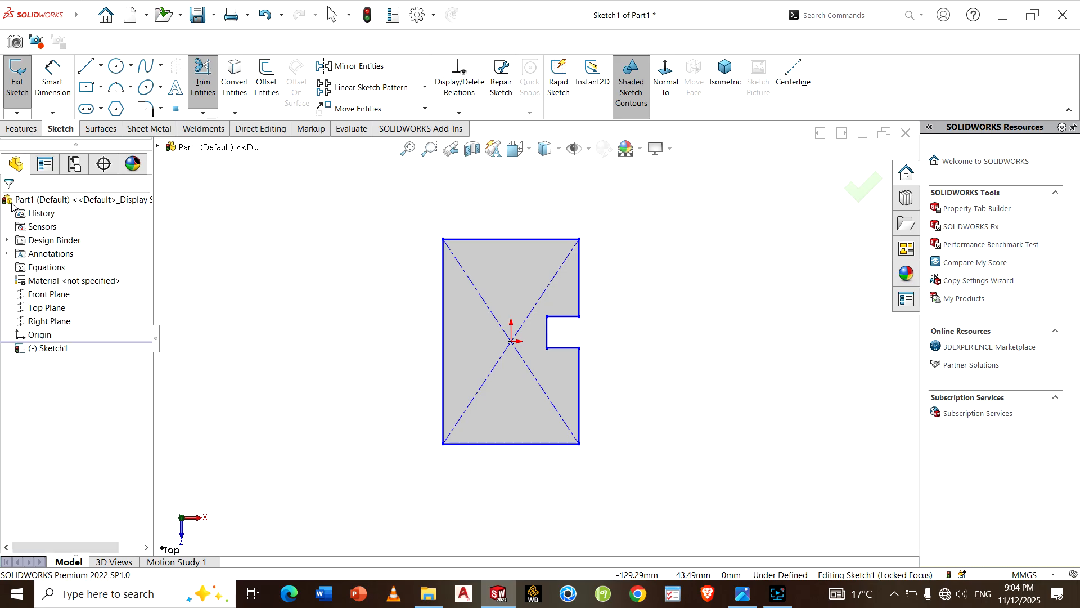
- Dimension the rectangle's bottom edge to 35 mm
{"action": "left_click", "coordinate": [62, 71]}
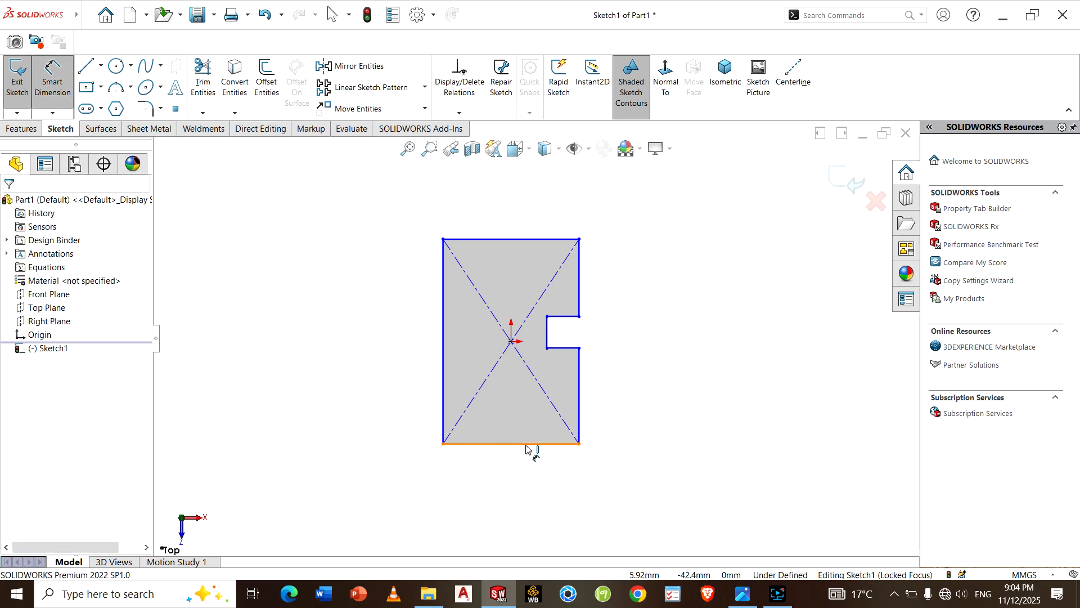
{"action": "left_click", "coordinate": [526, 484]}
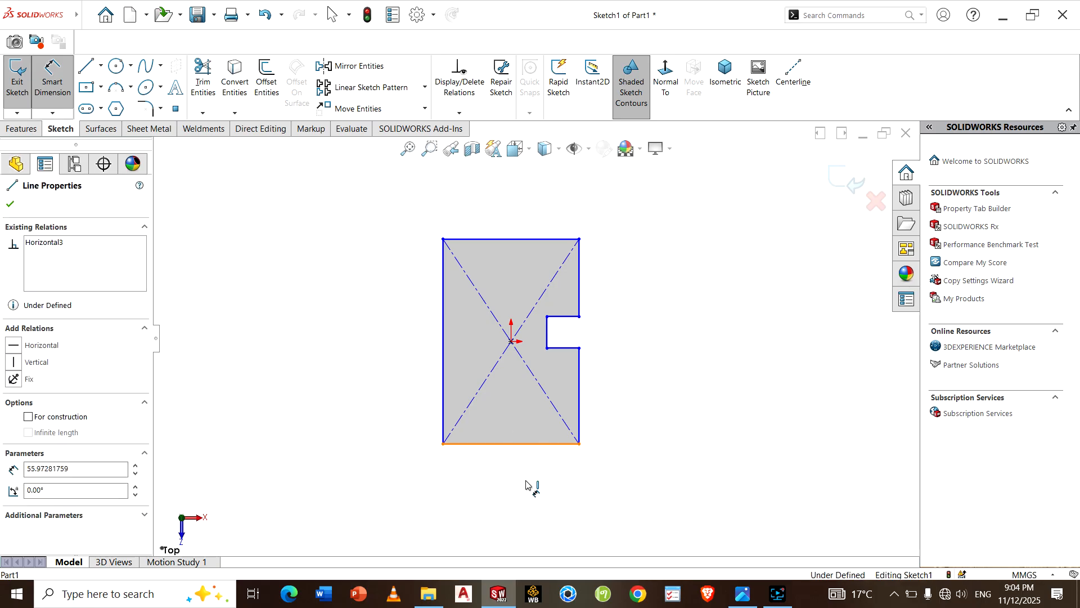
{"action": "left_click", "coordinate": [526, 483]}
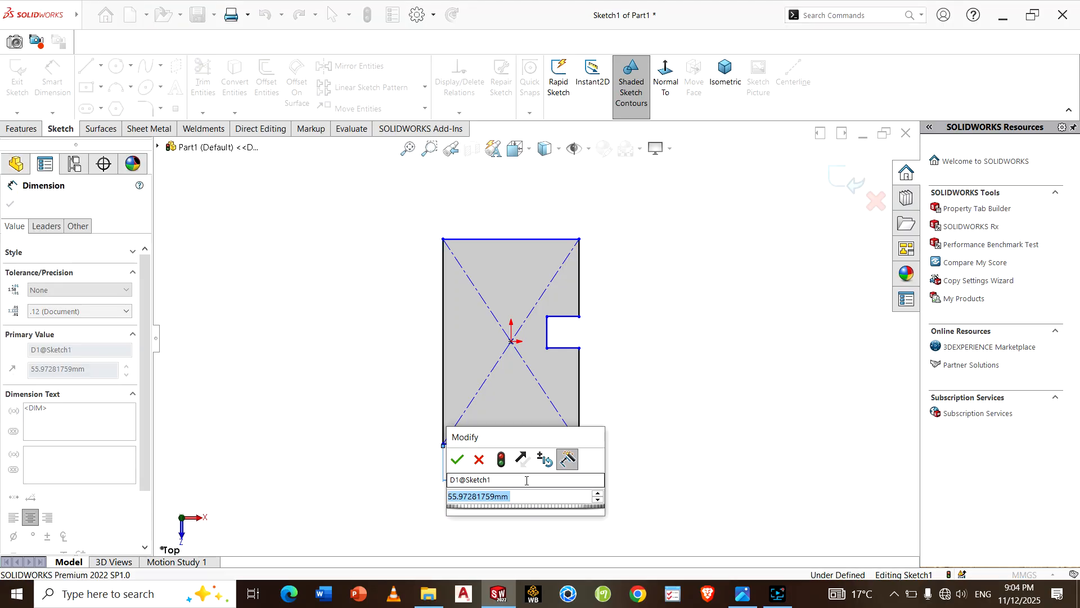
{"action": "type", "text": "35"}
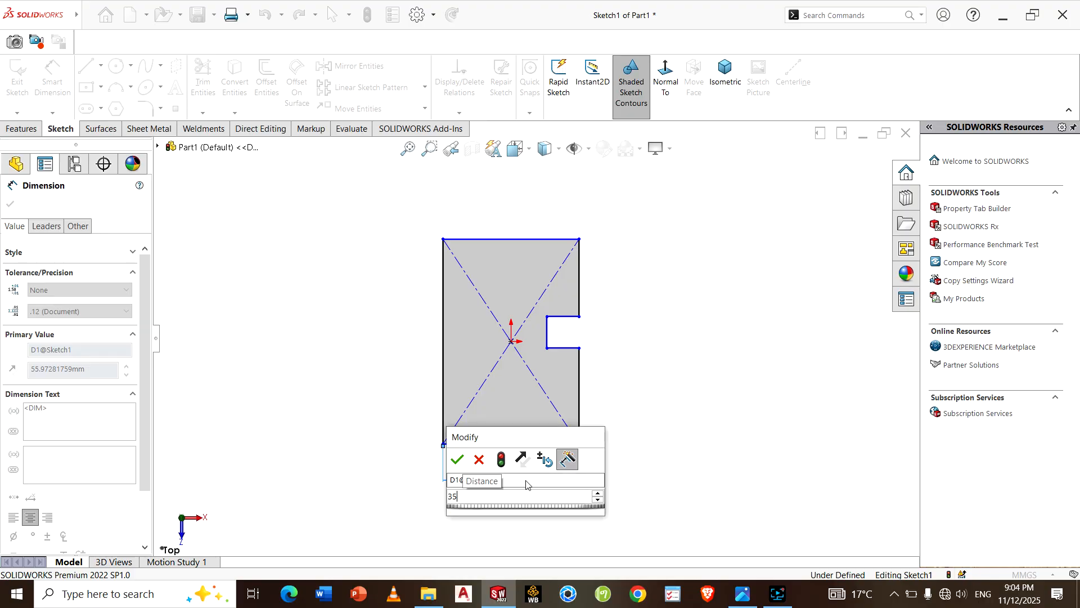
{"action": "key", "text": "Return"}
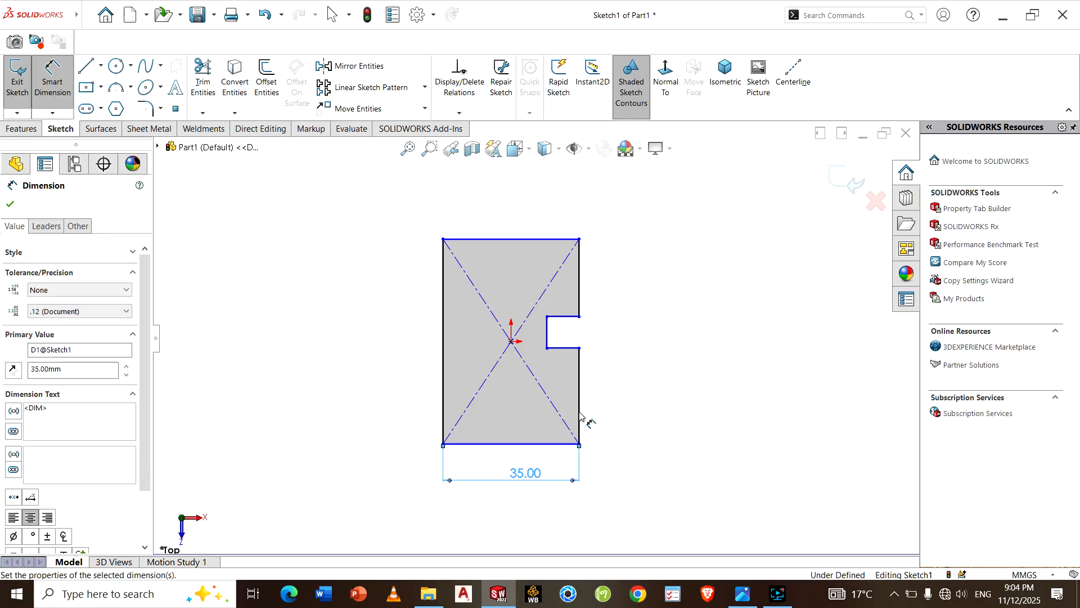
- Dimension the right edge segment below the notch to 30 mm
{"action": "left_click", "coordinate": [580, 388]}
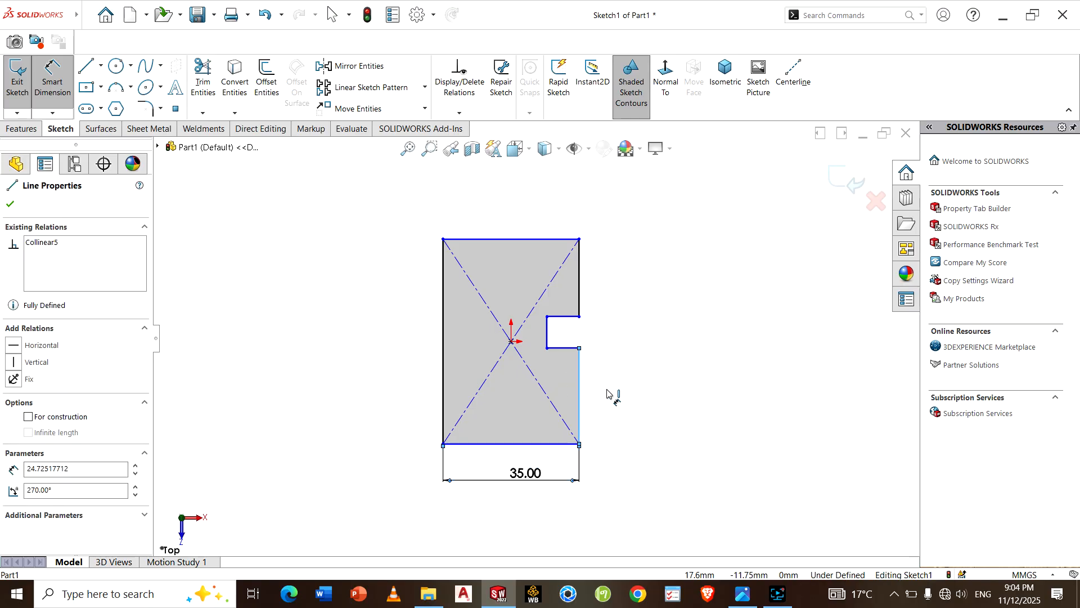
{"action": "left_click", "coordinate": [616, 394]}
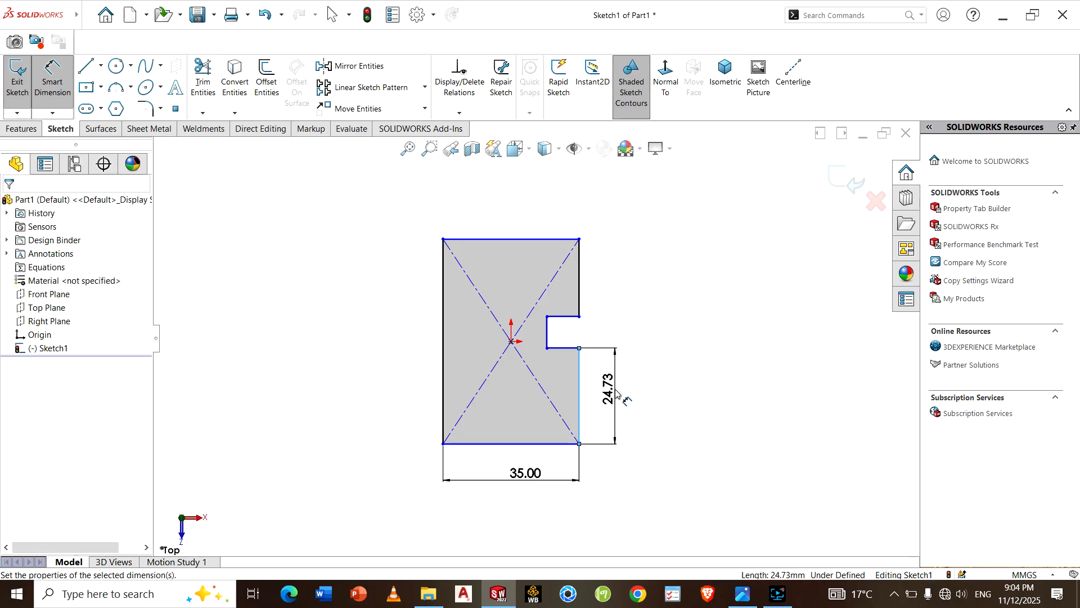
{"action": "type", "text": "20"}
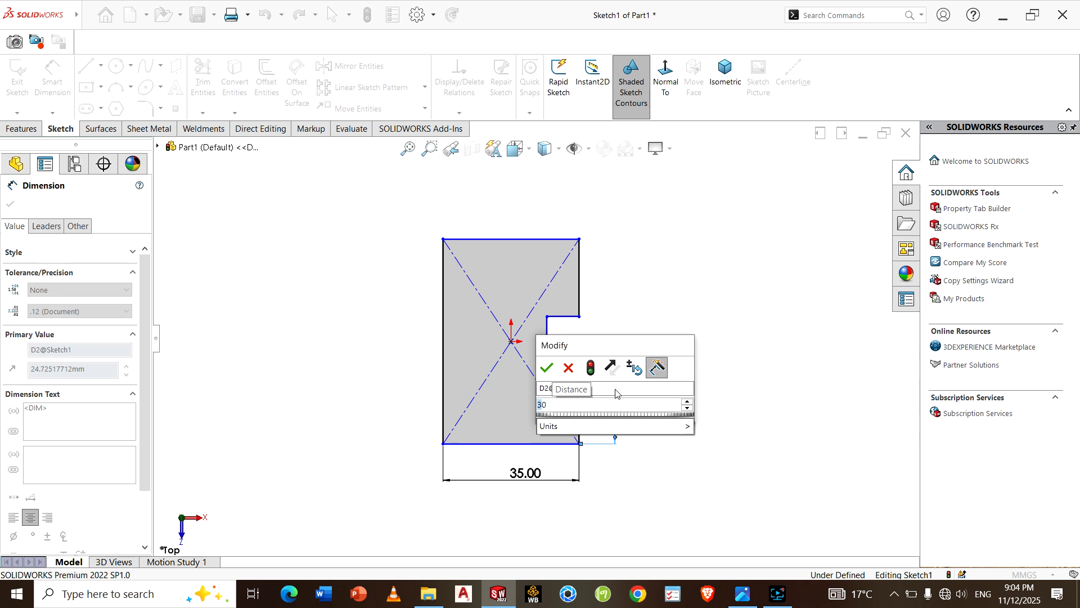
{"action": "key", "text": "Return"}
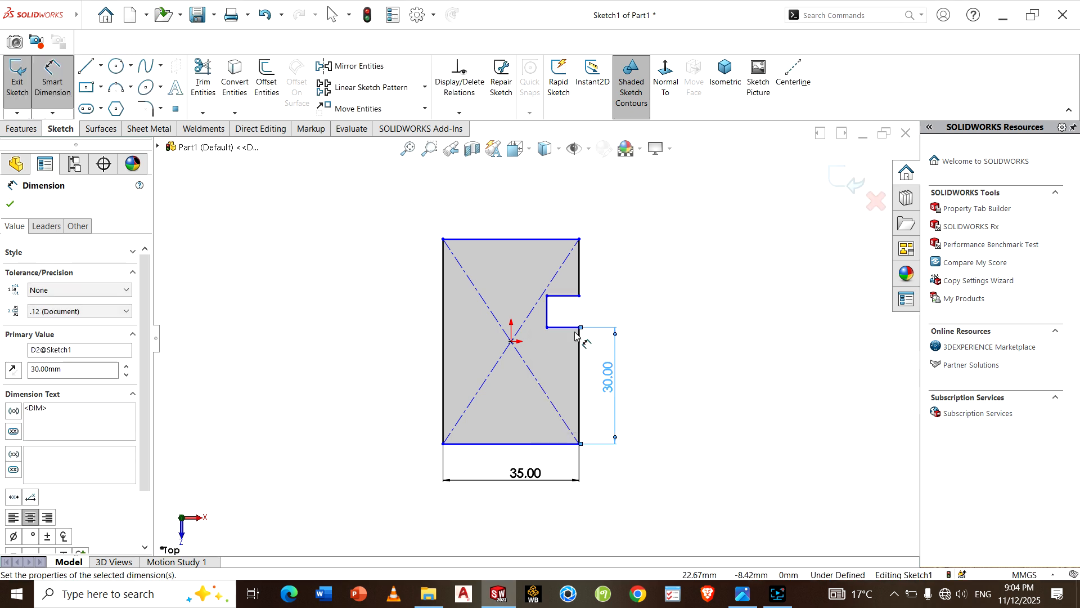
- Dimension the notch's vertical inner edge to 20 mm
{"action": "scroll", "coordinate": [619, 295], "scroll_direction": "down", "scroll_amount": 3}
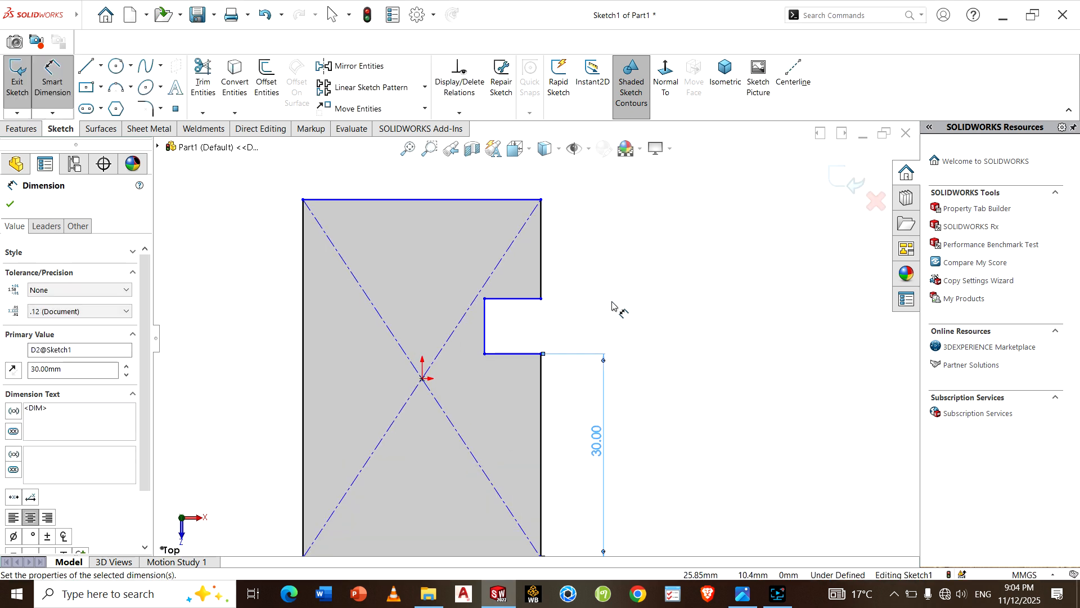
{"action": "left_click", "coordinate": [486, 321]}
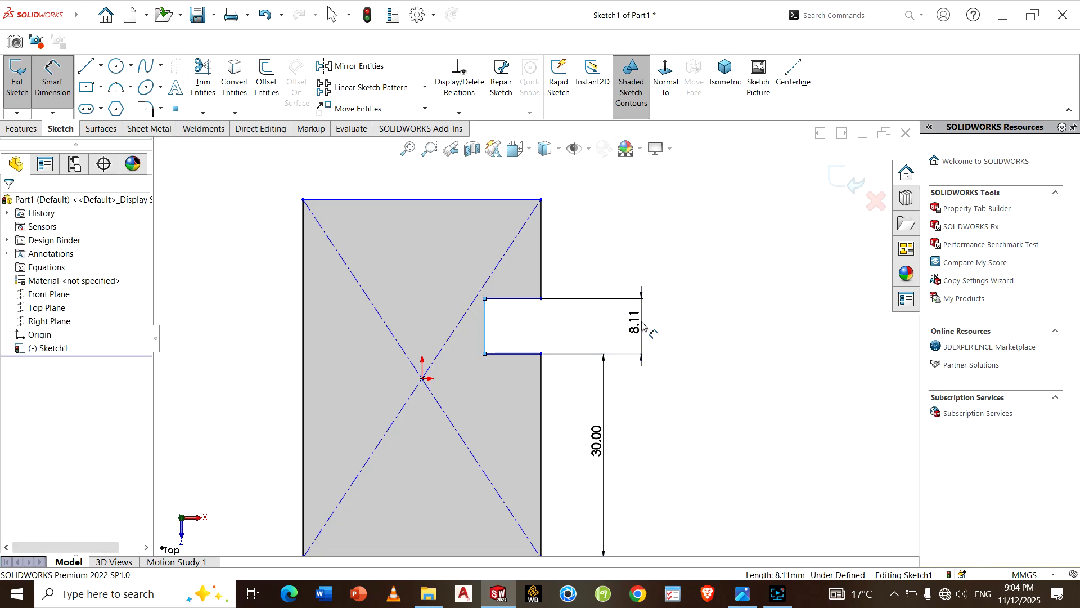
{"action": "left_click", "coordinate": [643, 325]}
{"action": "type", "text": "10"}
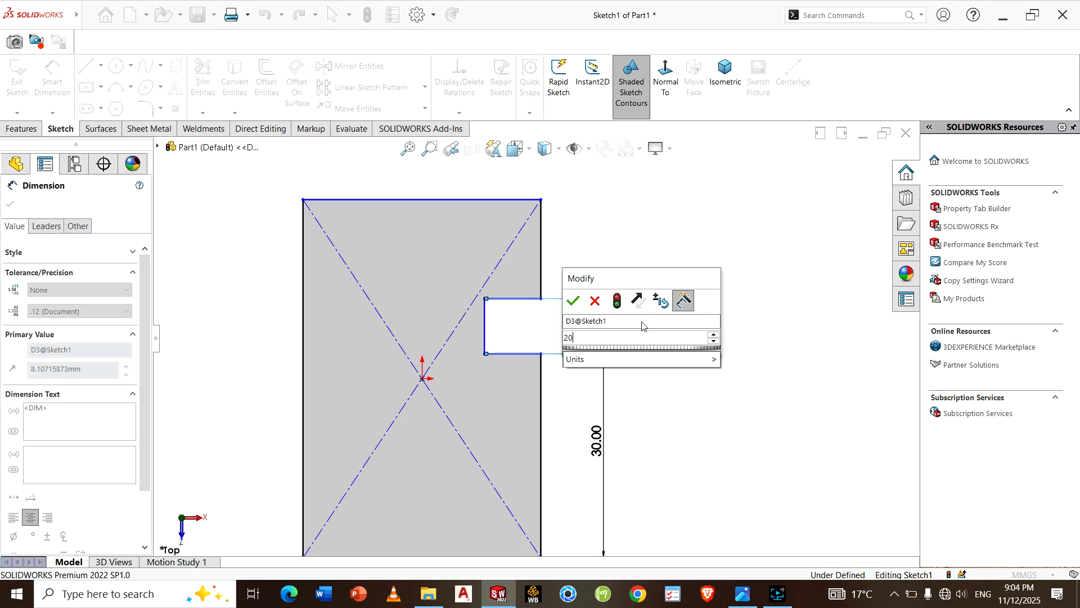
{"action": "key", "text": "Return"}
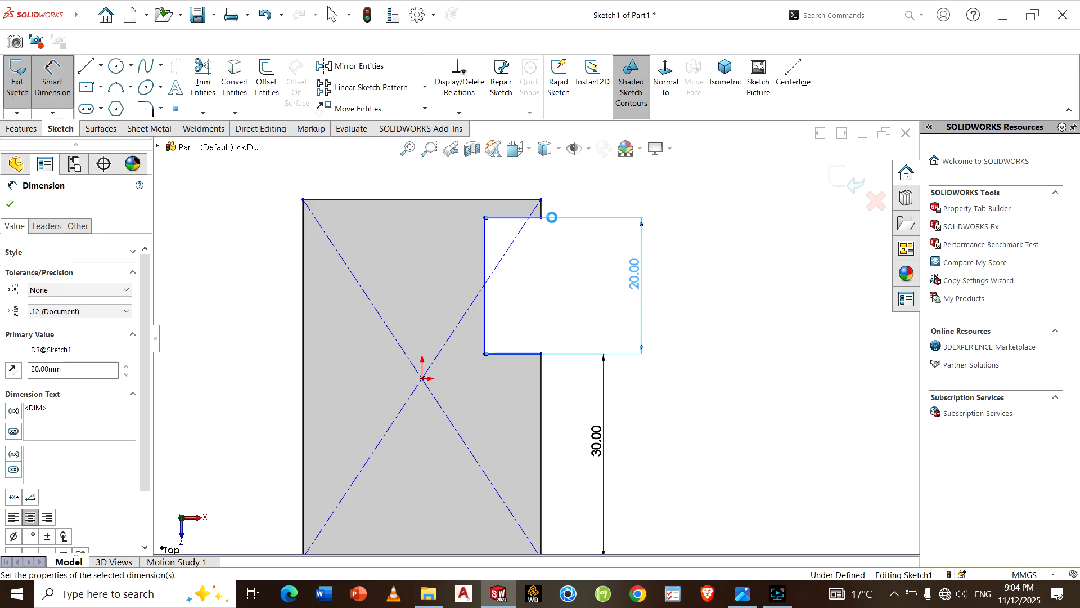
{"action": "scroll", "coordinate": [551, 204], "scroll_direction": "down", "scroll_amount": 4}
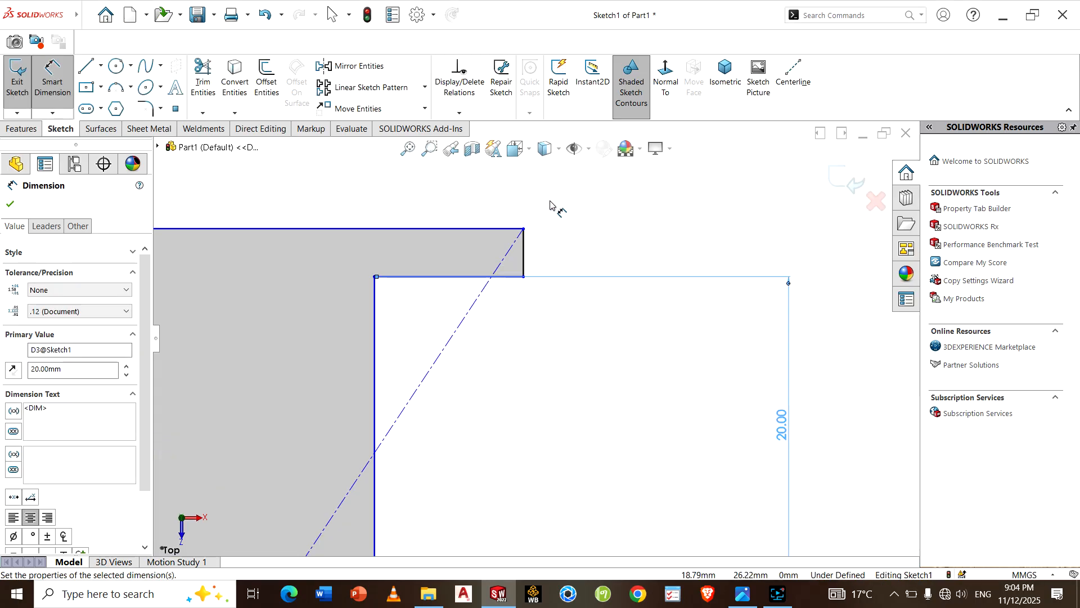
- Dimension the right edge segment above the notch to 16 mm
{"action": "left_click", "coordinate": [522, 256]}
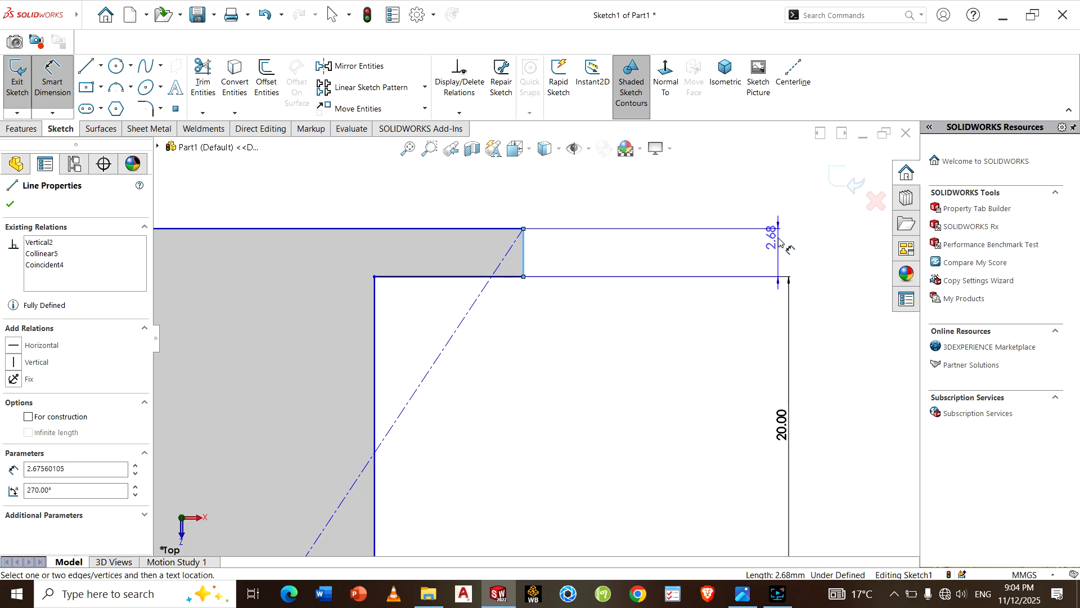
{"action": "left_click", "coordinate": [794, 242]}
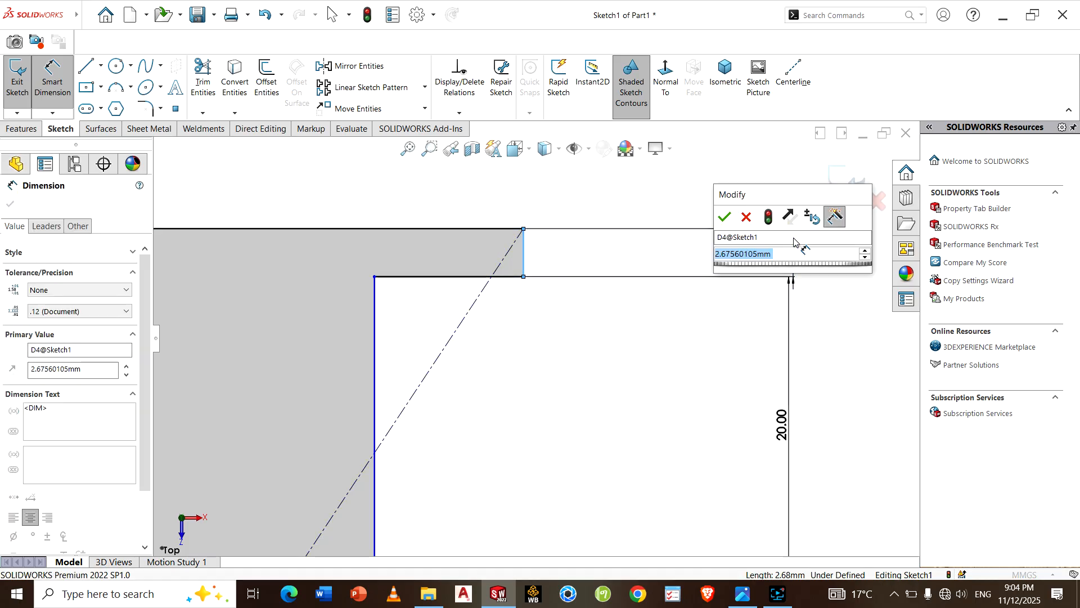
{"action": "type", "text": "16"}
{"action": "key", "text": "Return"}
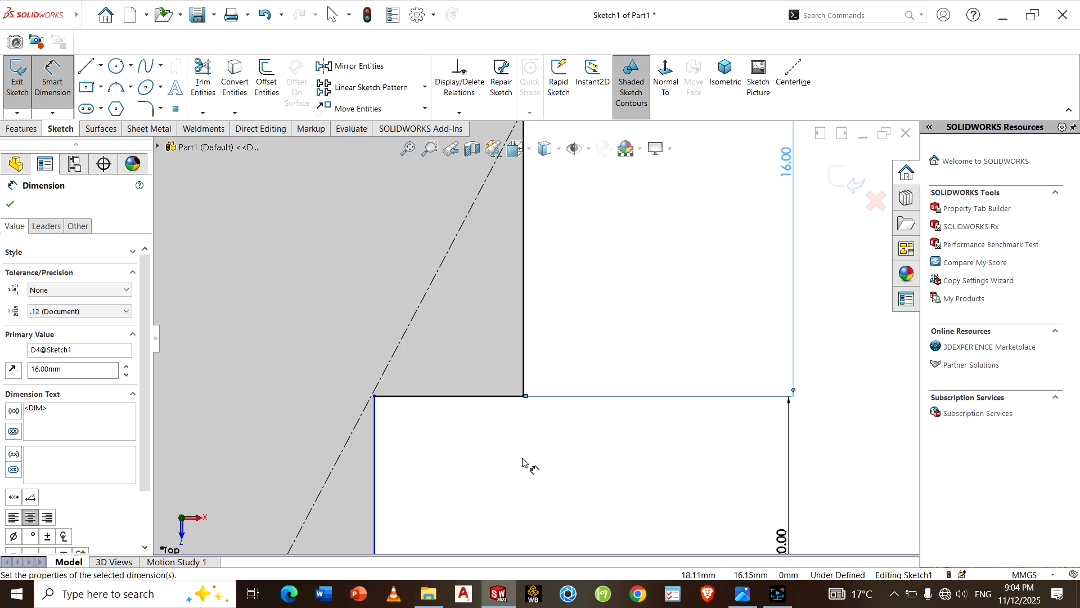
- Dimension the notch depth between its inner vertical edge and the outer right edge to 8 mm
{"action": "scroll", "coordinate": [526, 462], "scroll_direction": "up", "scroll_amount": 5}
{"action": "scroll", "coordinate": [507, 403], "scroll_direction": "down", "scroll_amount": 2}
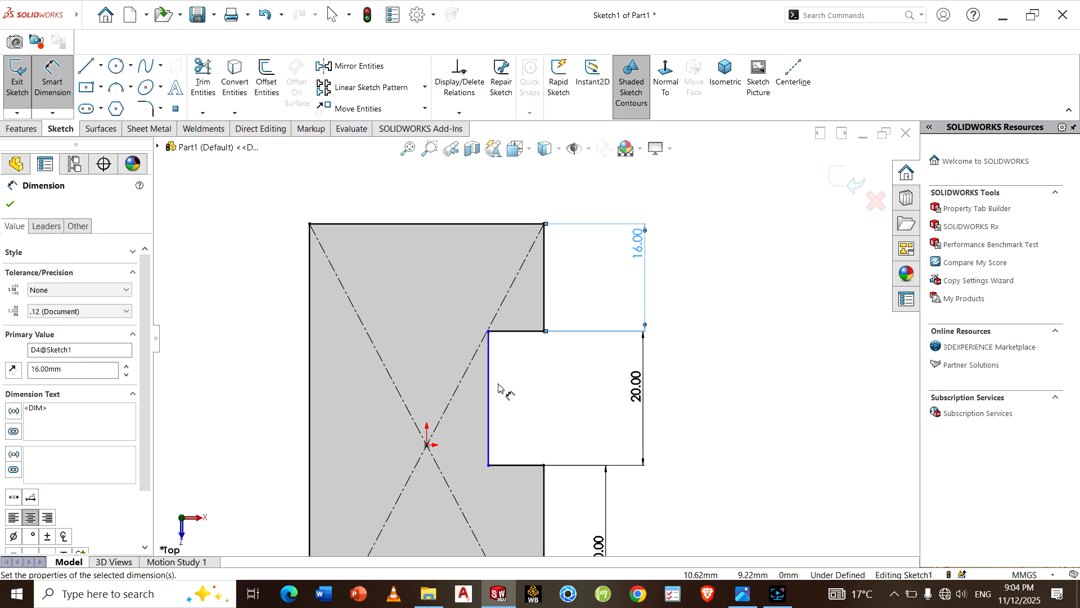
{"action": "left_click", "coordinate": [489, 389]}
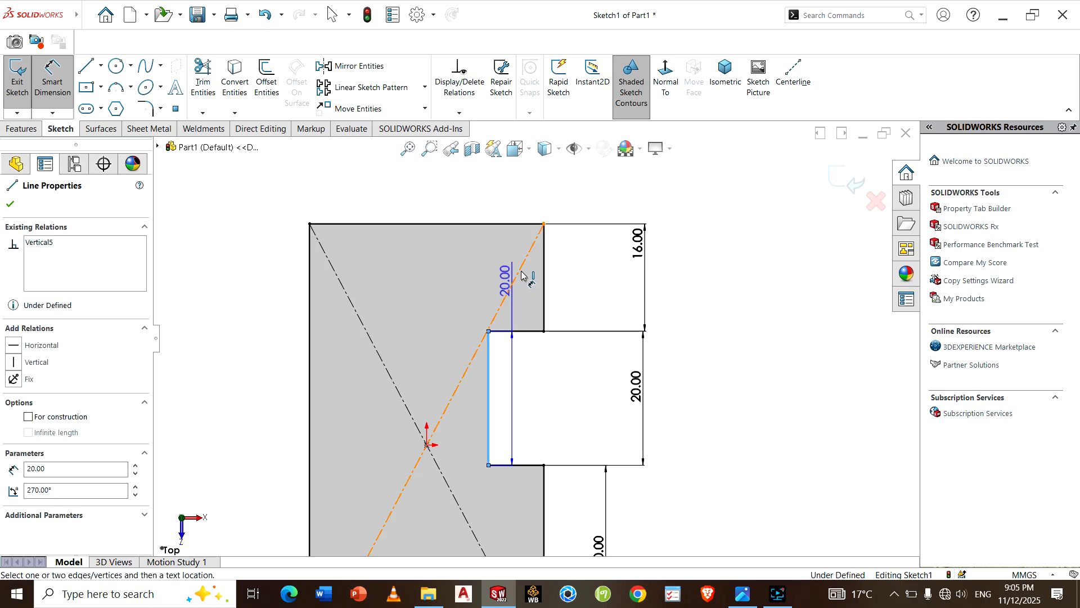
{"action": "left_click", "coordinate": [543, 293]}
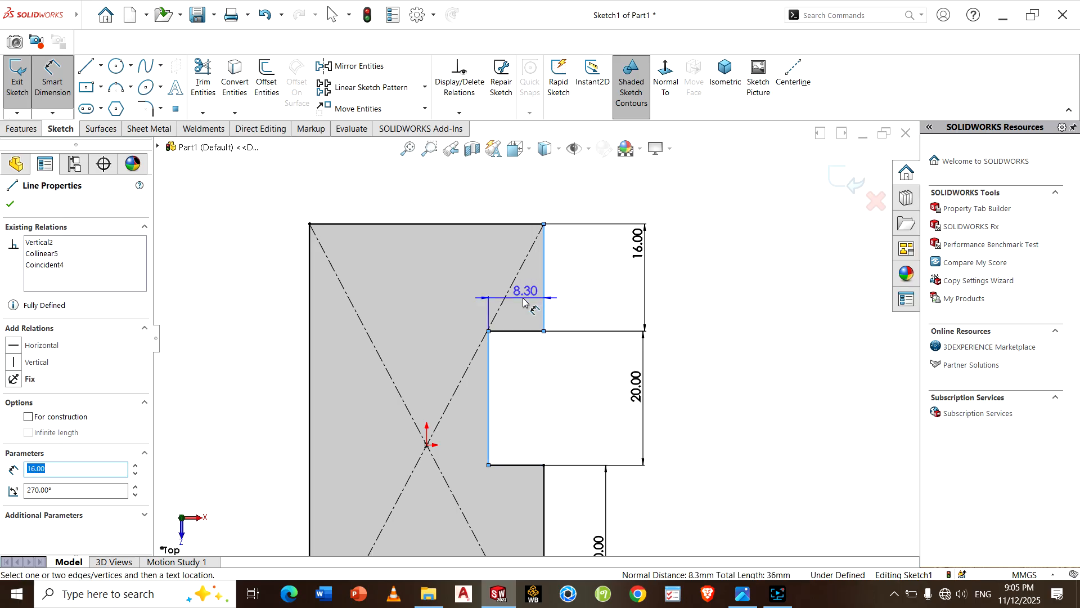
{"action": "left_click", "coordinate": [523, 302]}
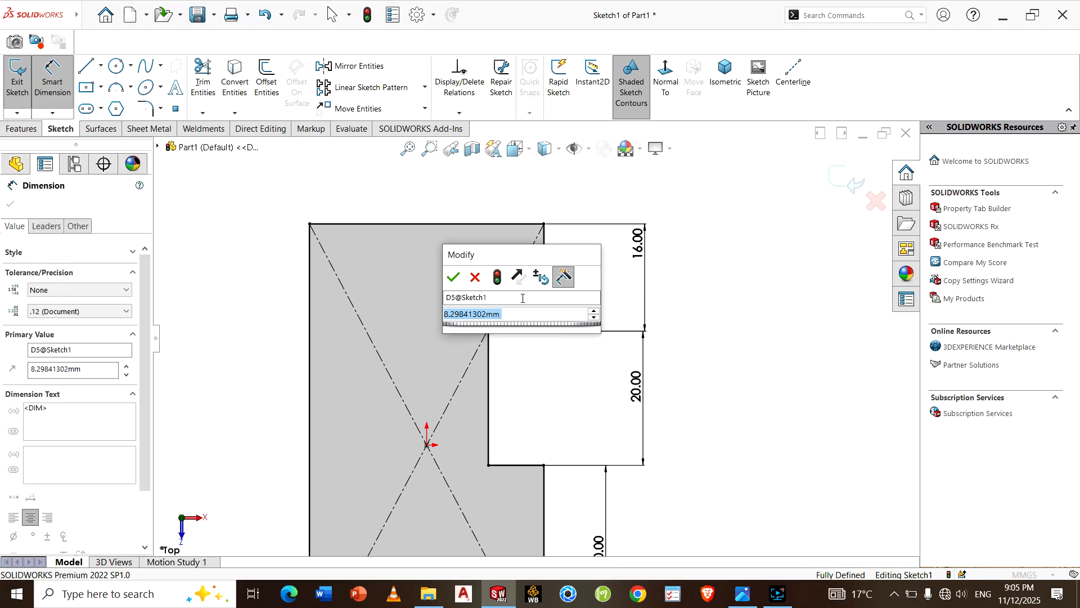
{"action": "type", "text": "8"}
{"action": "key", "text": "Return"}
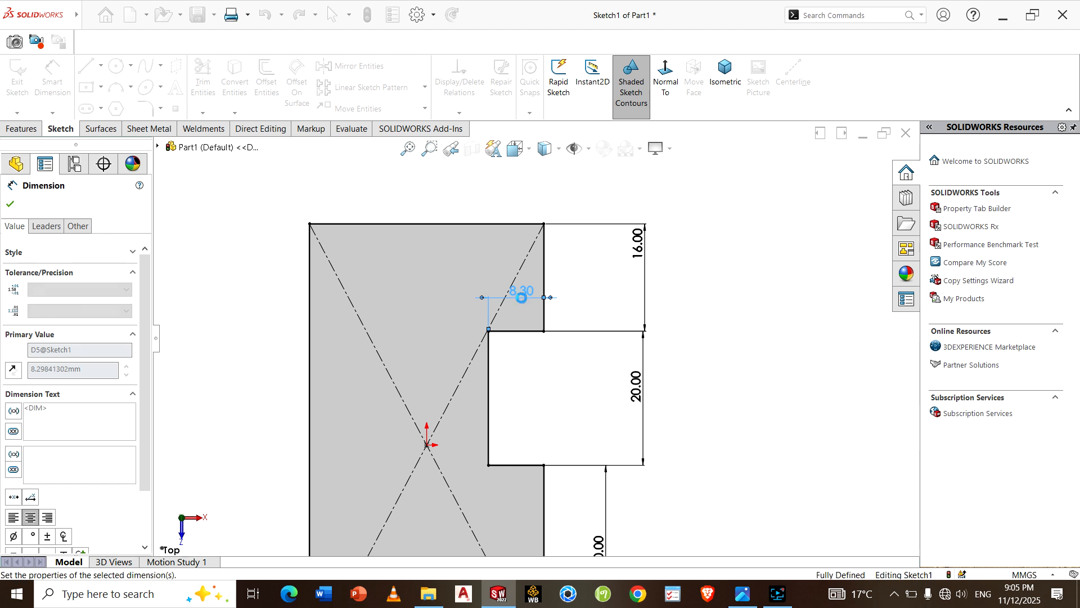
{"action": "key", "text": "f"}
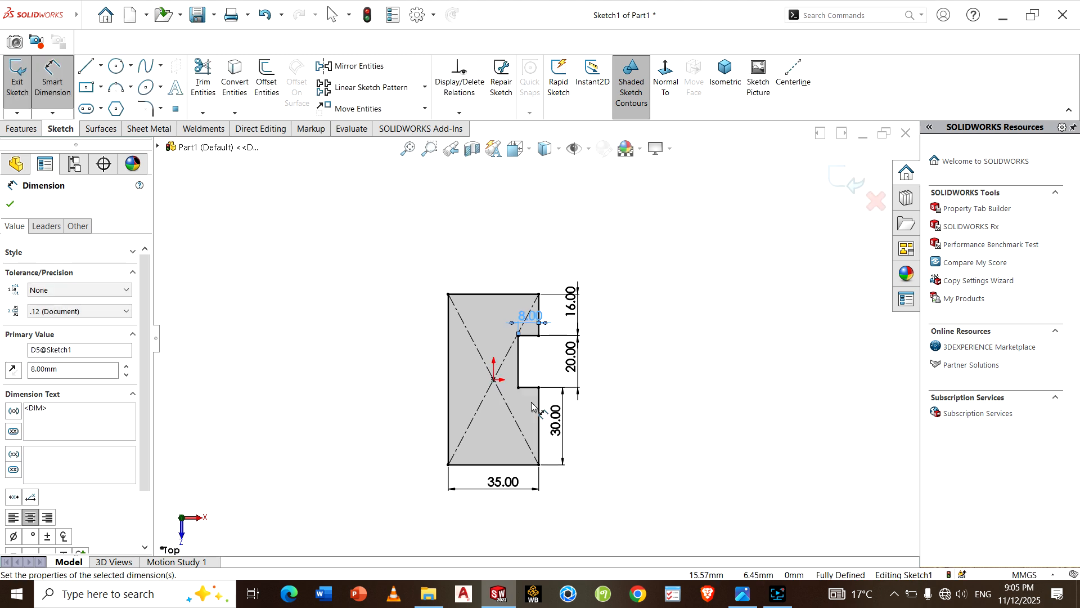
{"action": "key", "text": "Escape"}
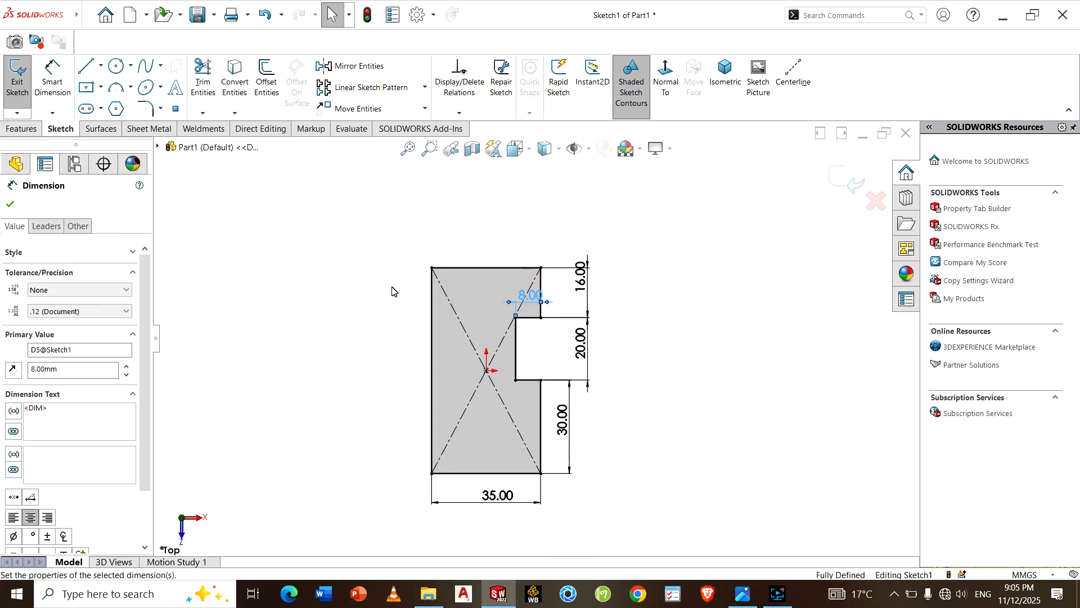
- Check the block's height in the reference drawing and extrude the notched base sketch 10 mm with a Blind end condition
{"action": "left_click", "coordinate": [743, 593]}
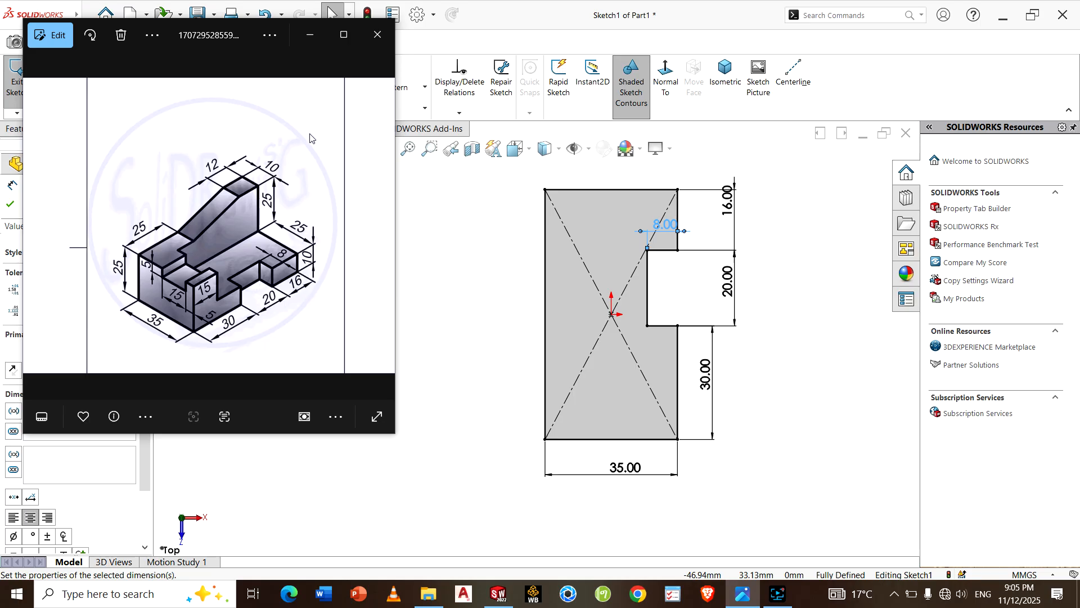
{"action": "left_click", "coordinate": [310, 37]}
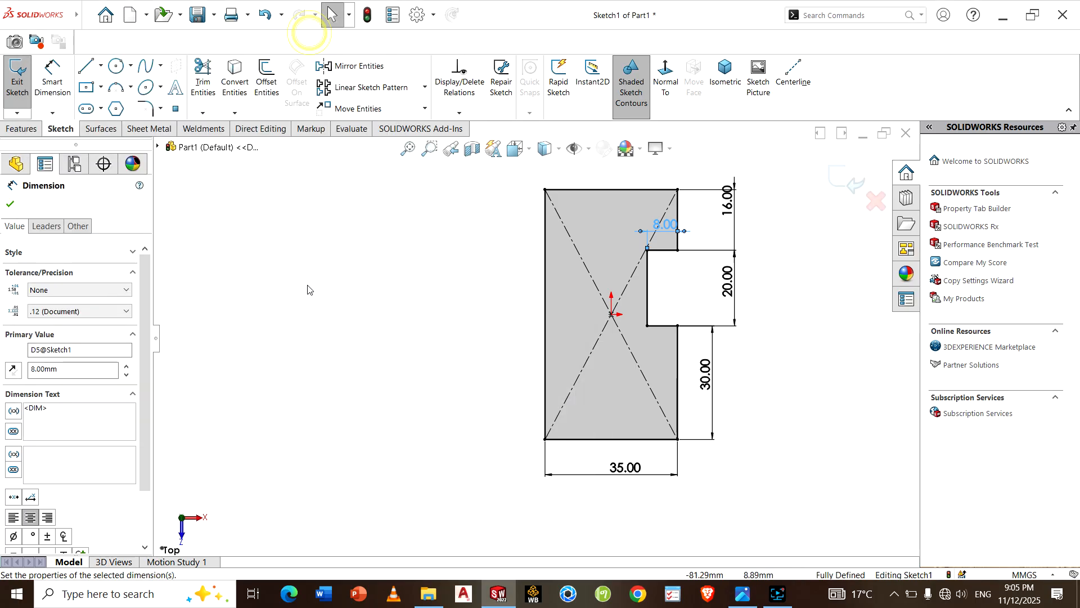
{"action": "left_click", "coordinate": [20, 127]}
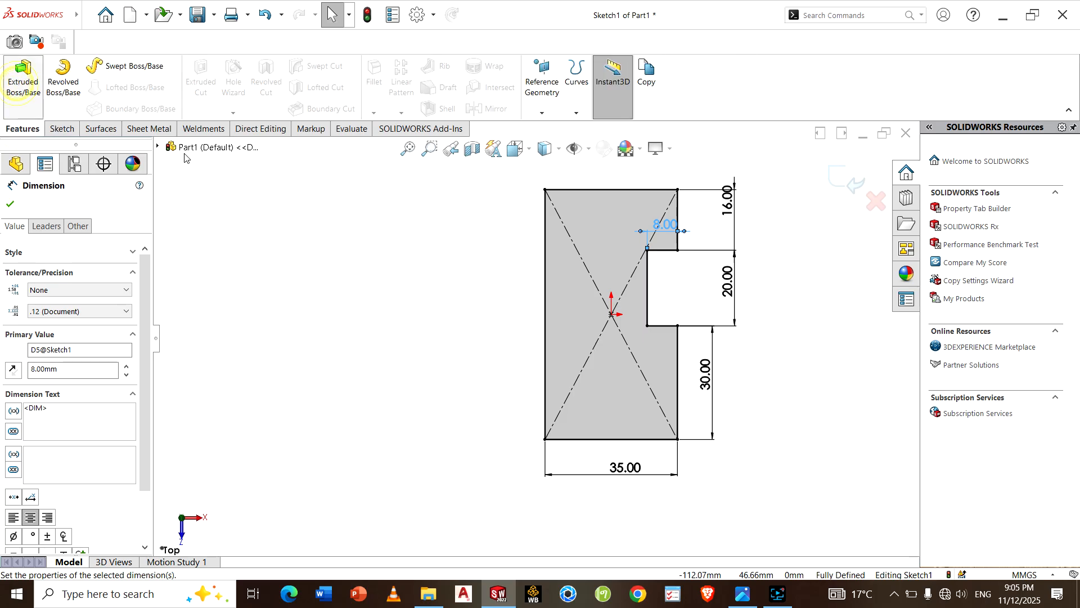
{"action": "left_click", "coordinate": [422, 363]}
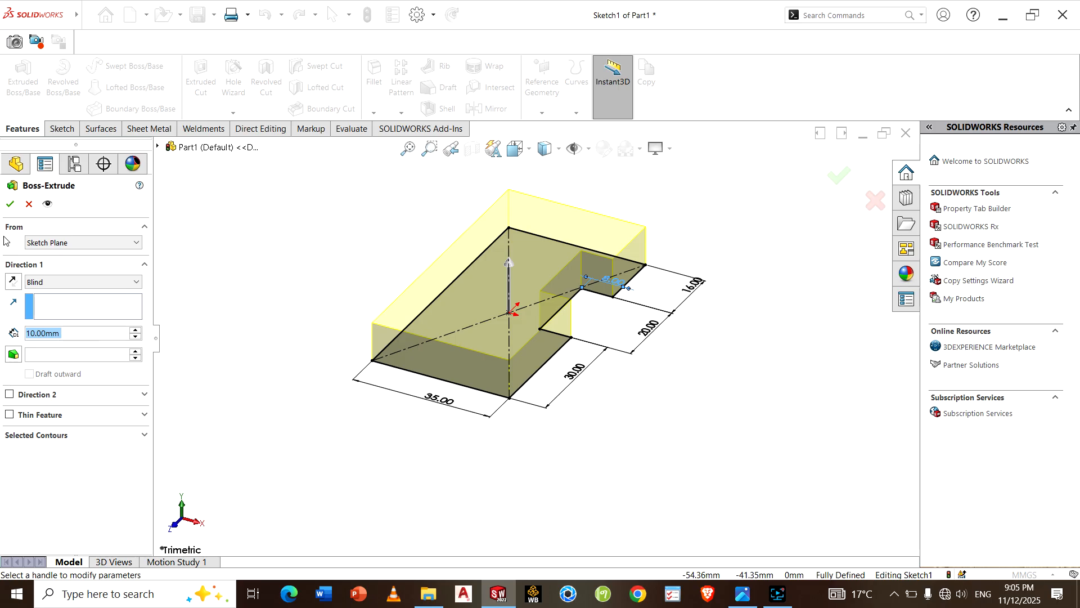
{"action": "left_click", "coordinate": [9, 205]}
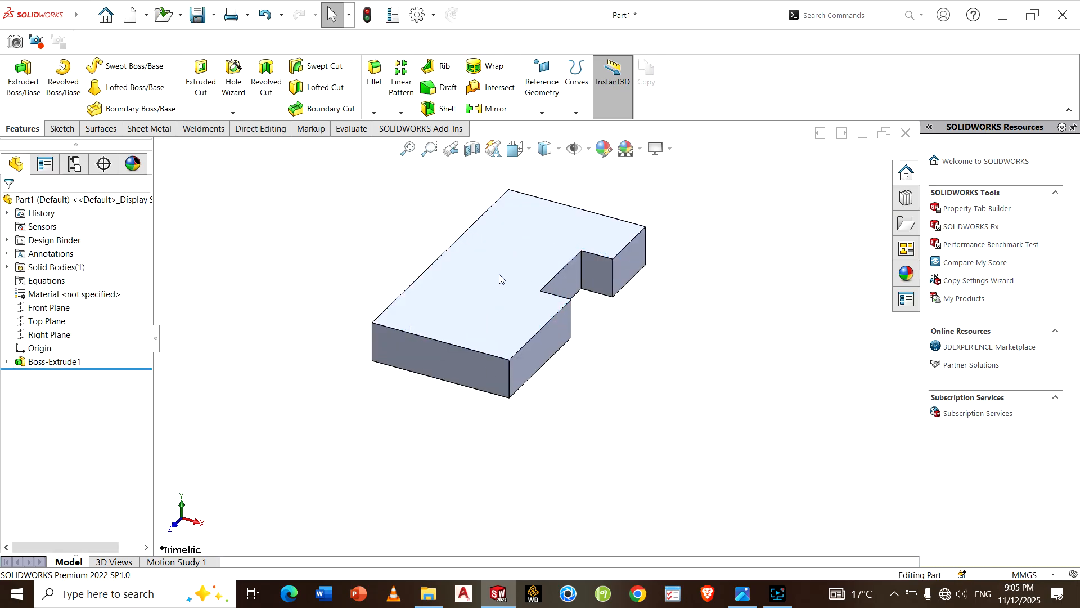
{"action": "left_click", "coordinate": [659, 416]}
{"action": "scroll", "coordinate": [493, 266], "scroll_direction": "down", "scroll_amount": 1}
{"action": "scroll", "coordinate": [361, 250], "scroll_direction": "up", "scroll_amount": 4}
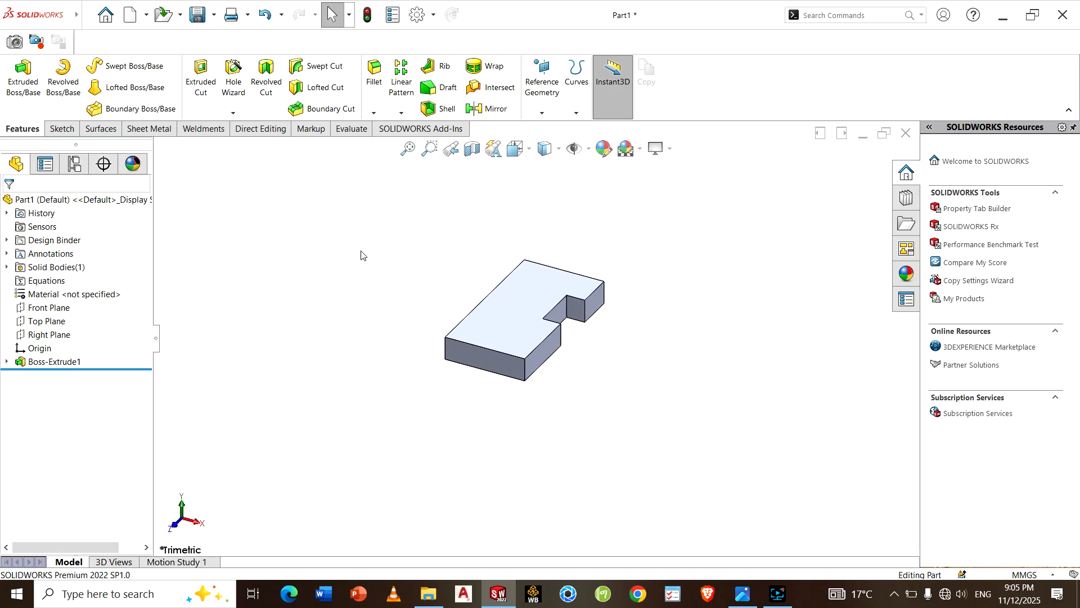
{"action": "scroll", "coordinate": [493, 262], "scroll_direction": "down", "scroll_amount": 1}
{"action": "scroll", "coordinate": [508, 280], "scroll_direction": "down", "scroll_amount": 1}
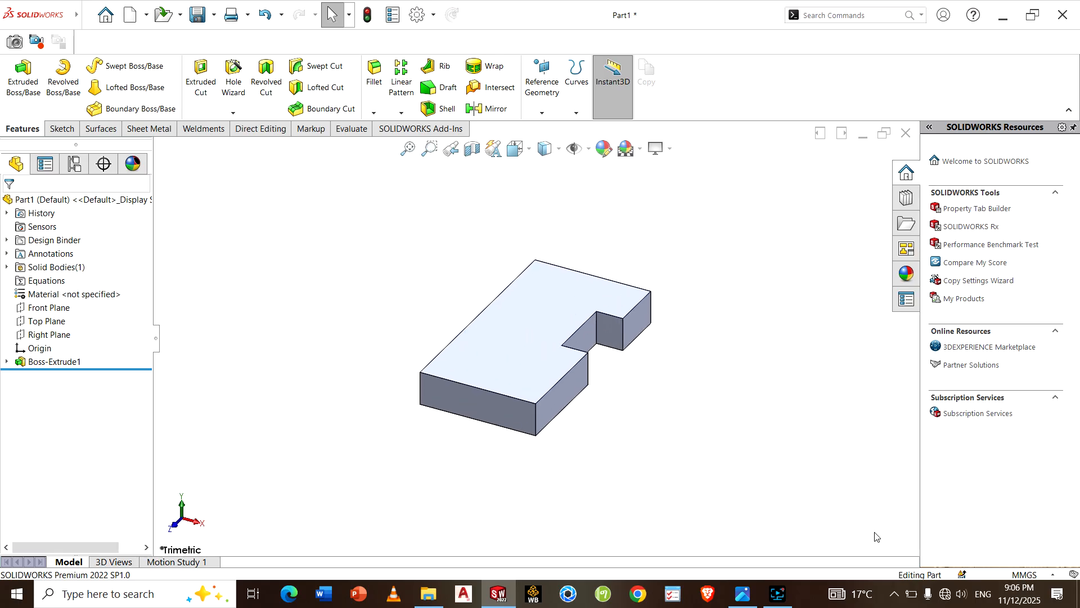
- Consult the reference drawing and start a sketch on the block's 35 mm wide front face, viewed normal to it
{"action": "left_click", "coordinate": [734, 595]}
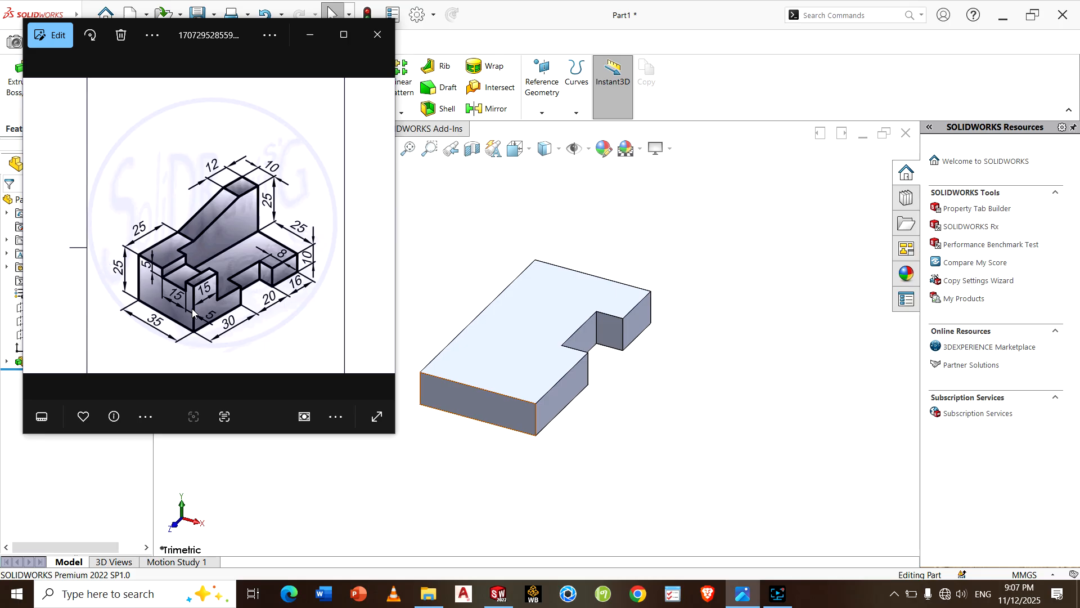
{"action": "left_click", "coordinate": [490, 403]}
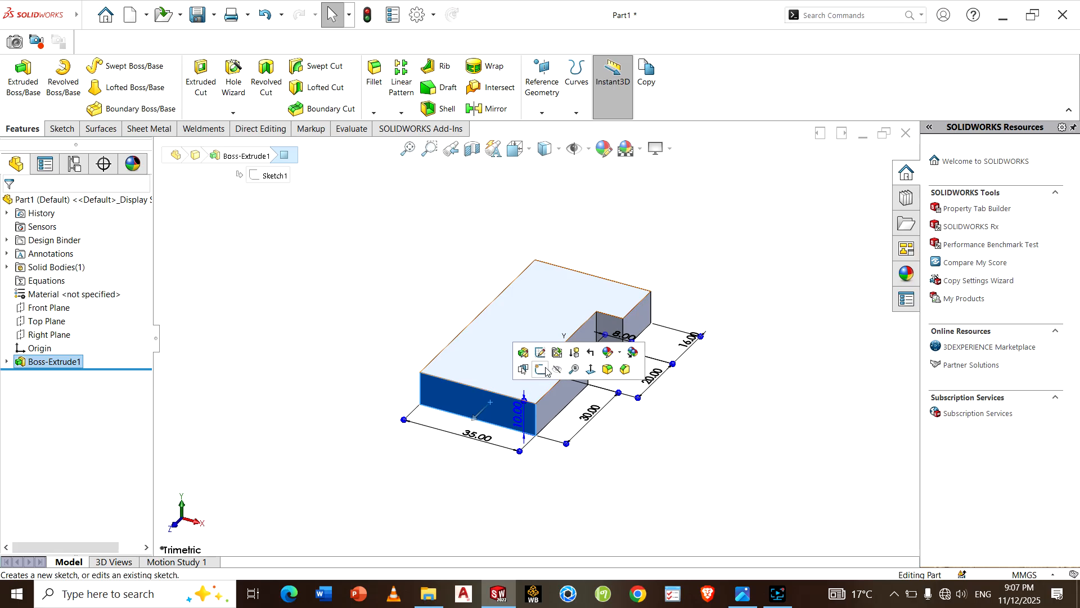
{"action": "left_click", "coordinate": [545, 367]}
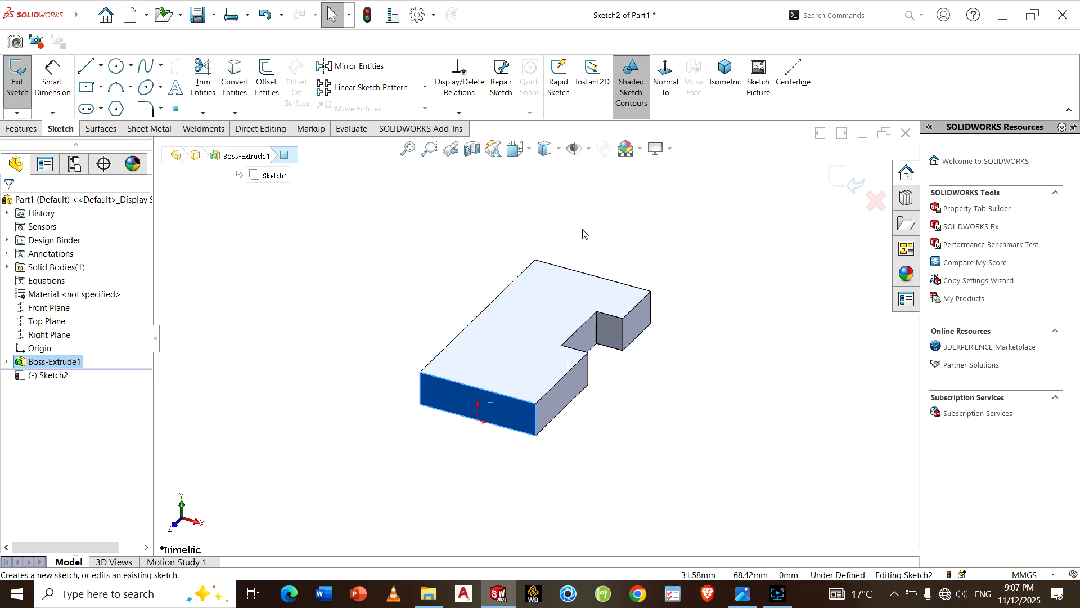
{"action": "left_click", "coordinate": [670, 96]}
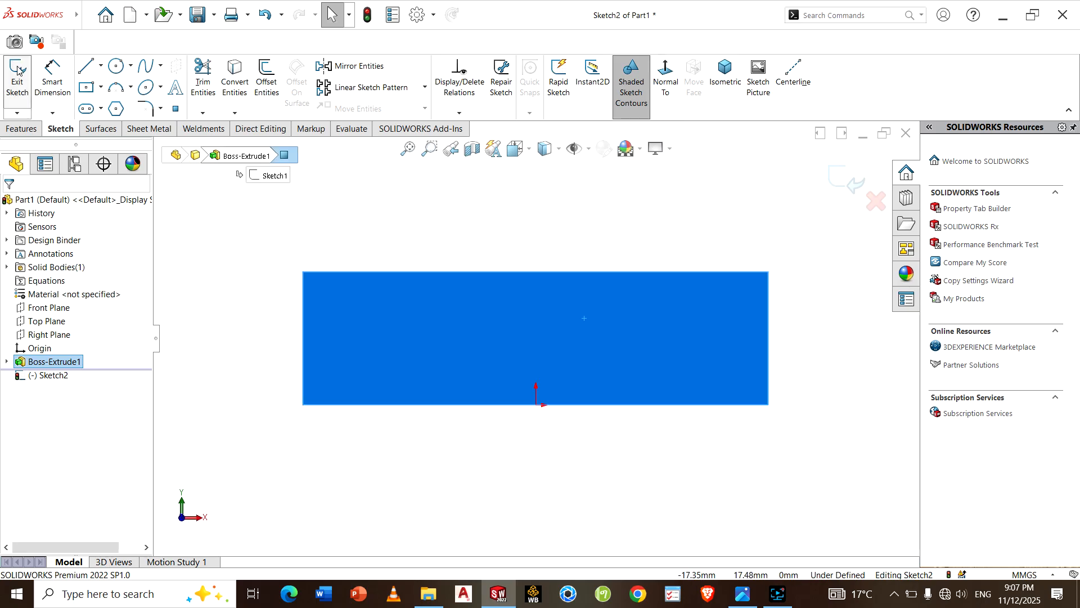
- Sketch a line profile from the face's lower-left corner, about 20 mm high with a notch about 9 mm wide, ending at the face's upper-right corner
{"action": "left_click", "coordinate": [86, 66]}
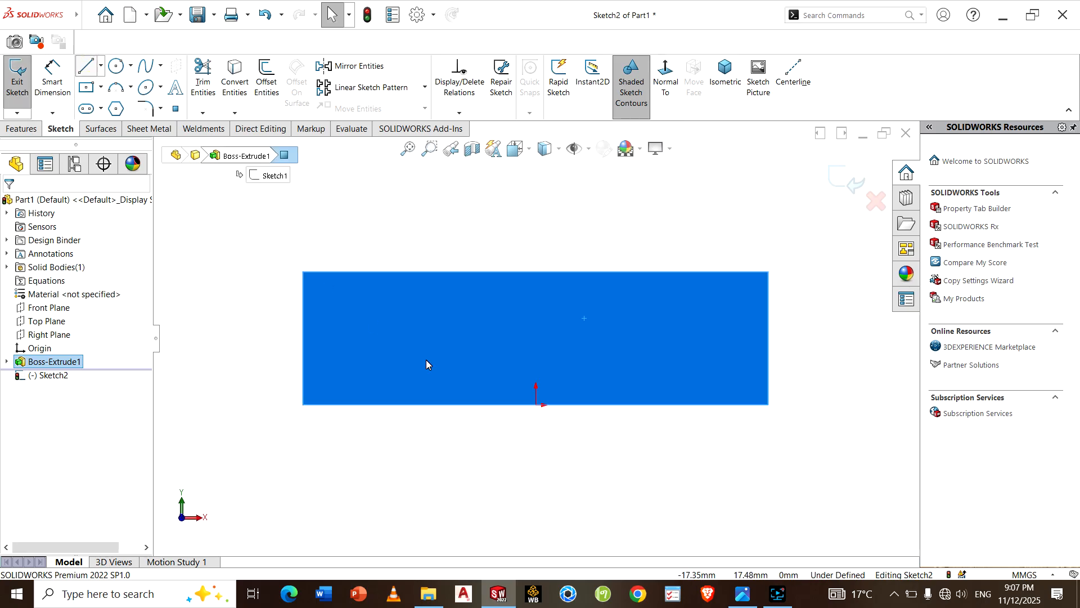
{"action": "scroll", "coordinate": [439, 343], "scroll_direction": "up", "scroll_amount": 4}
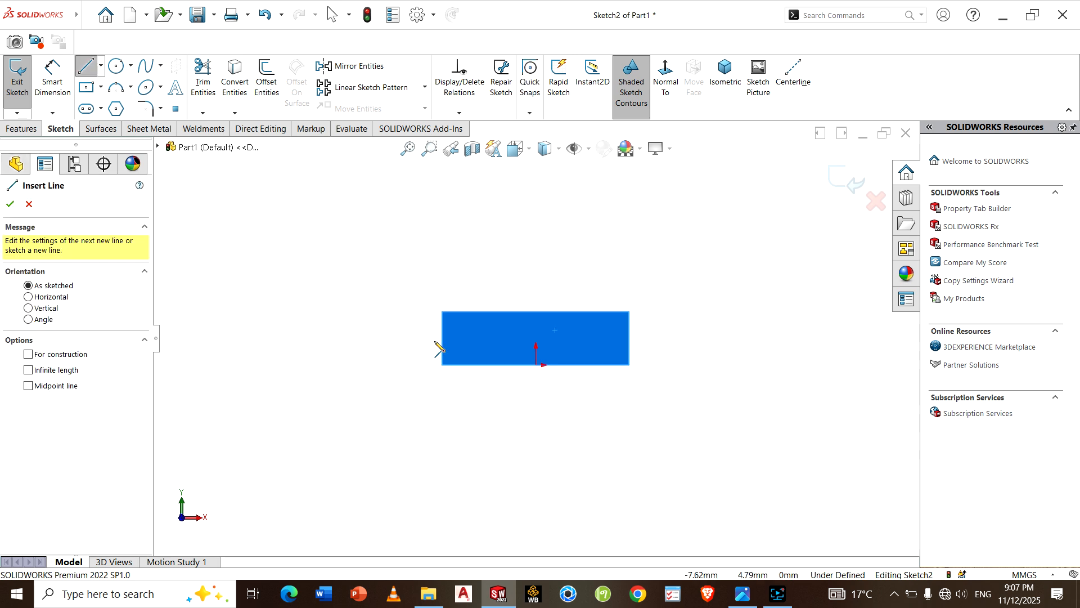
{"action": "scroll", "coordinate": [473, 324], "scroll_direction": "down", "scroll_amount": 2}
{"action": "scroll", "coordinate": [456, 323], "scroll_direction": "down", "scroll_amount": 1}
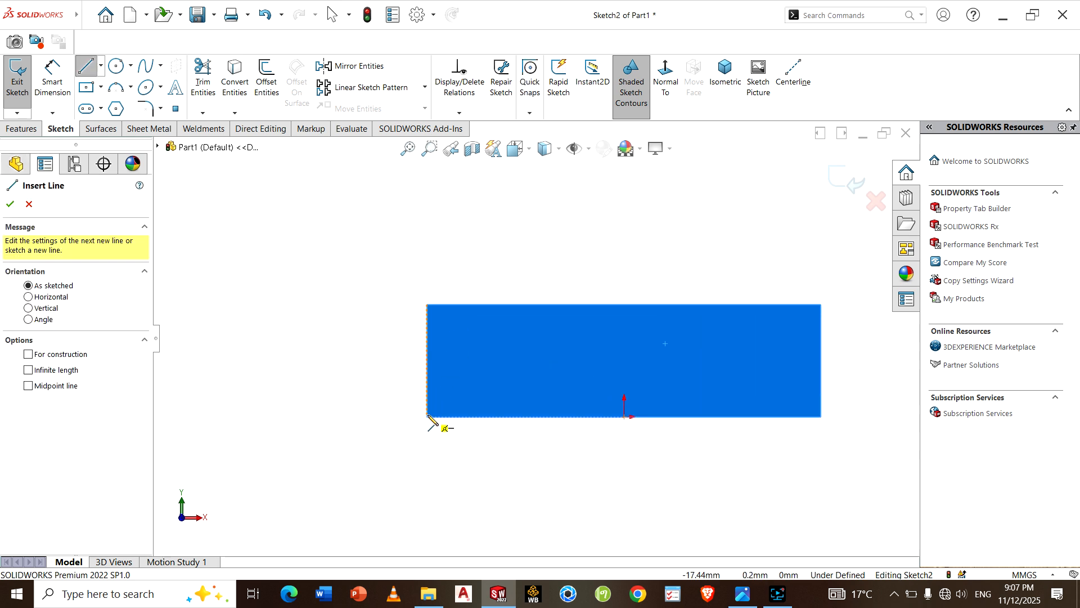
{"action": "left_click", "coordinate": [427, 417]}
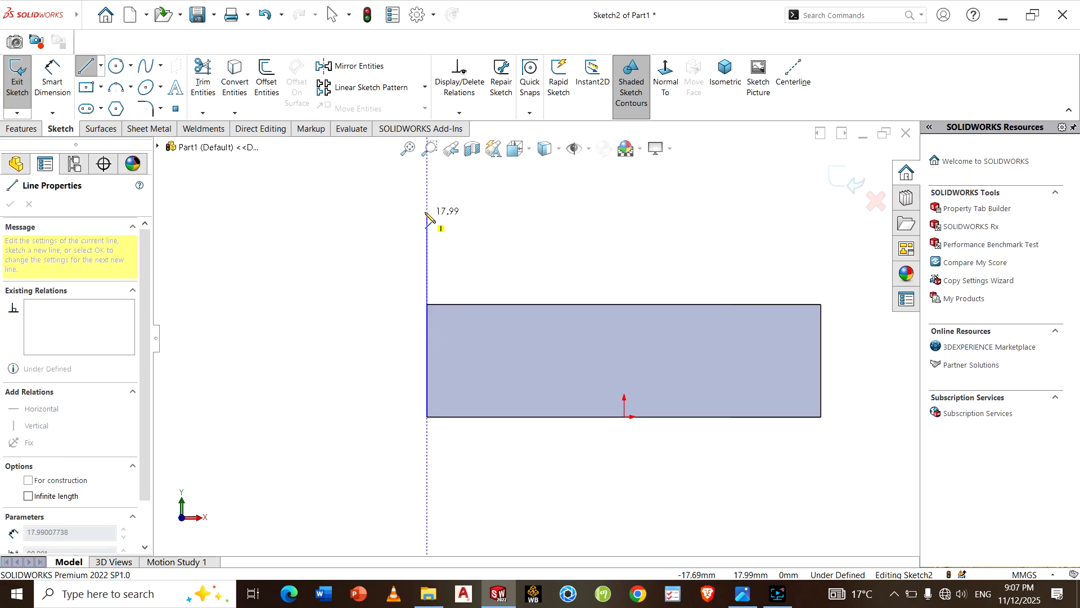
{"action": "left_click", "coordinate": [427, 195]}
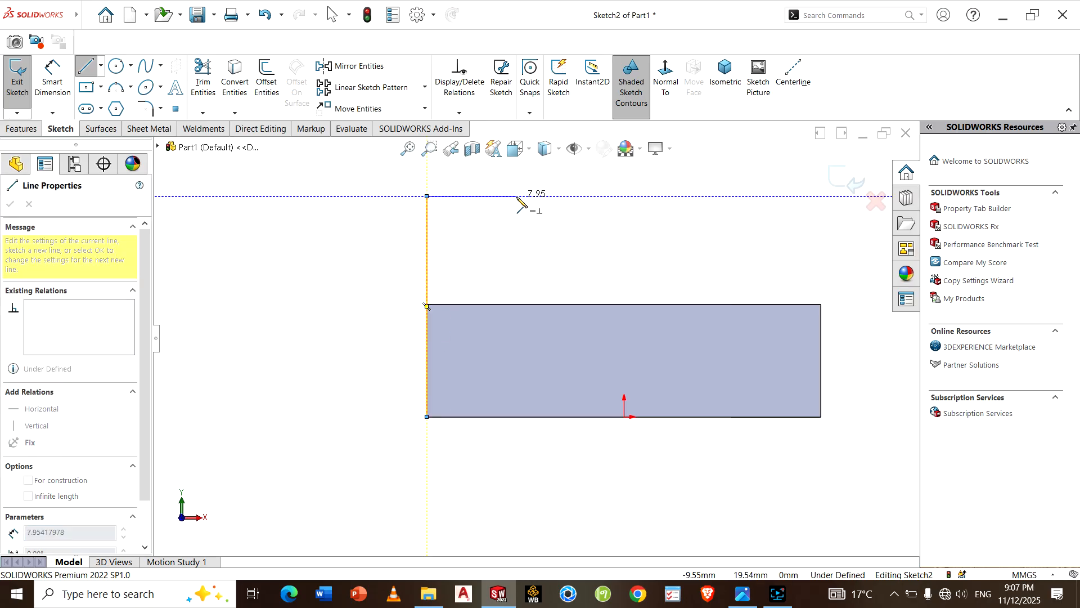
{"action": "left_click", "coordinate": [516, 196]}
{"action": "left_click", "coordinate": [517, 244]}
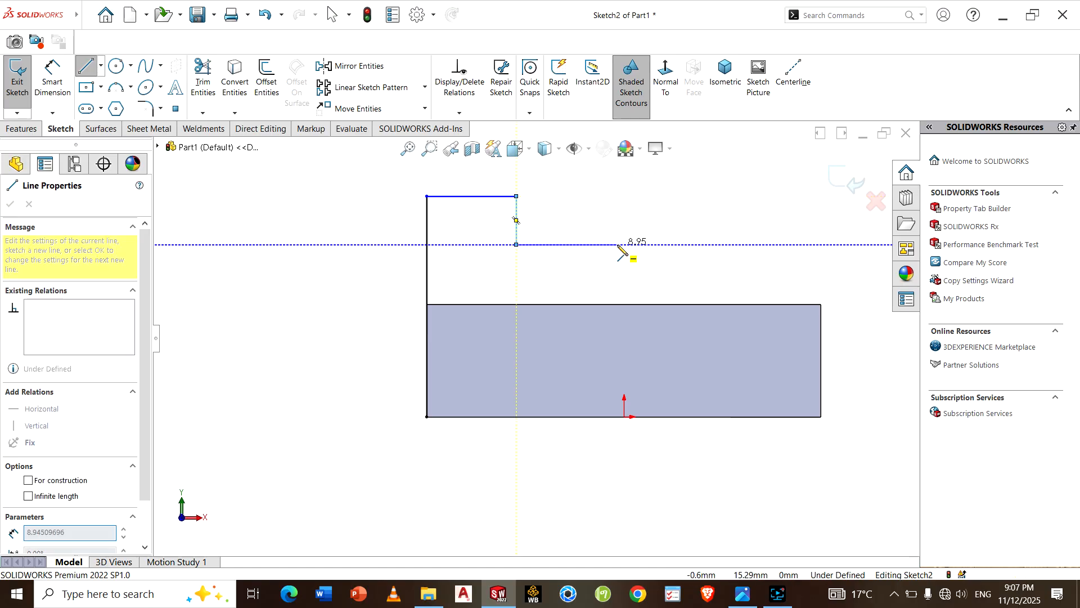
{"action": "left_click", "coordinate": [618, 245]}
{"action": "left_click", "coordinate": [617, 195]}
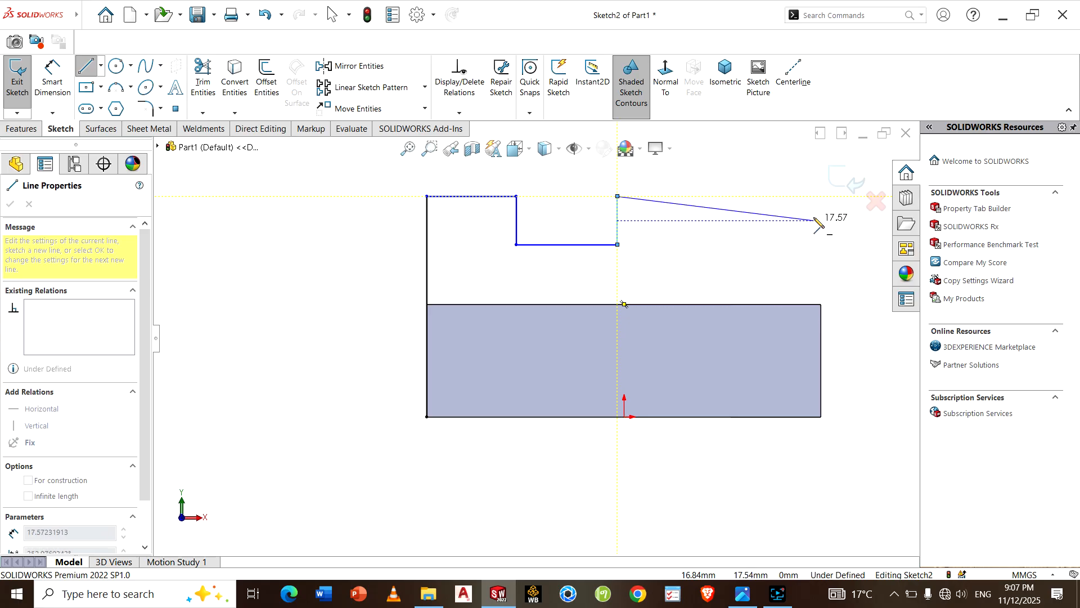
{"action": "left_click", "coordinate": [822, 197]}
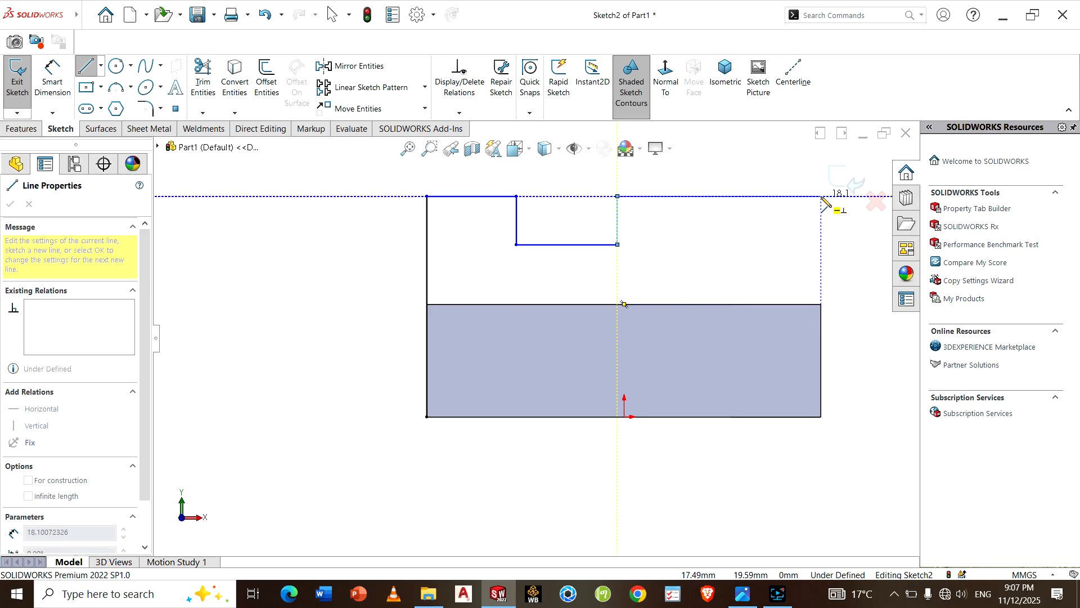
{"action": "left_click", "coordinate": [822, 304]}
{"action": "right_click", "coordinate": [826, 308]}
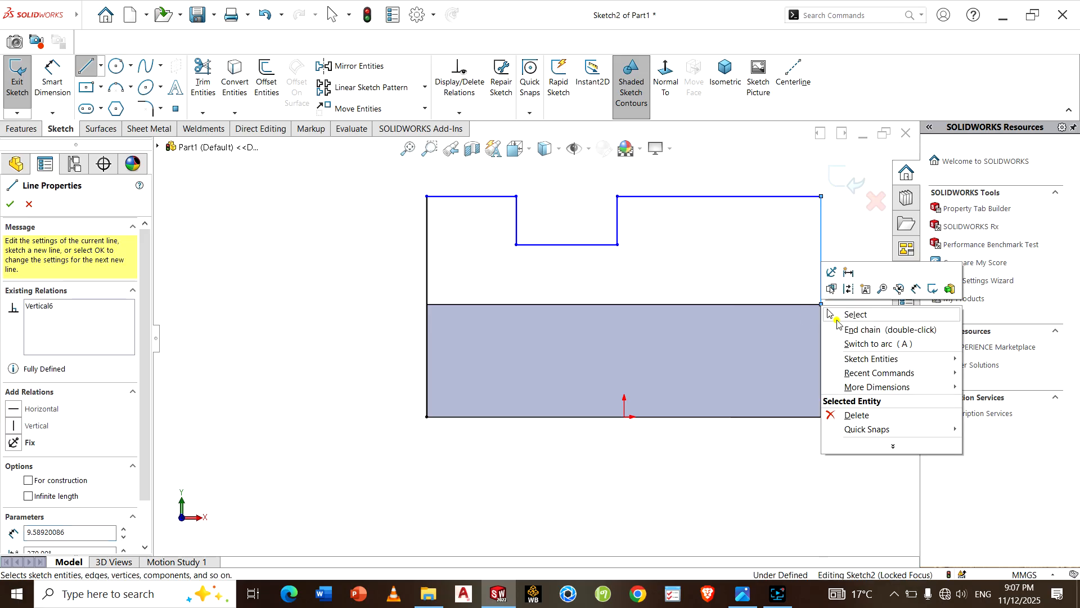
{"action": "left_click", "coordinate": [838, 315]}
{"action": "key", "text": "f"}
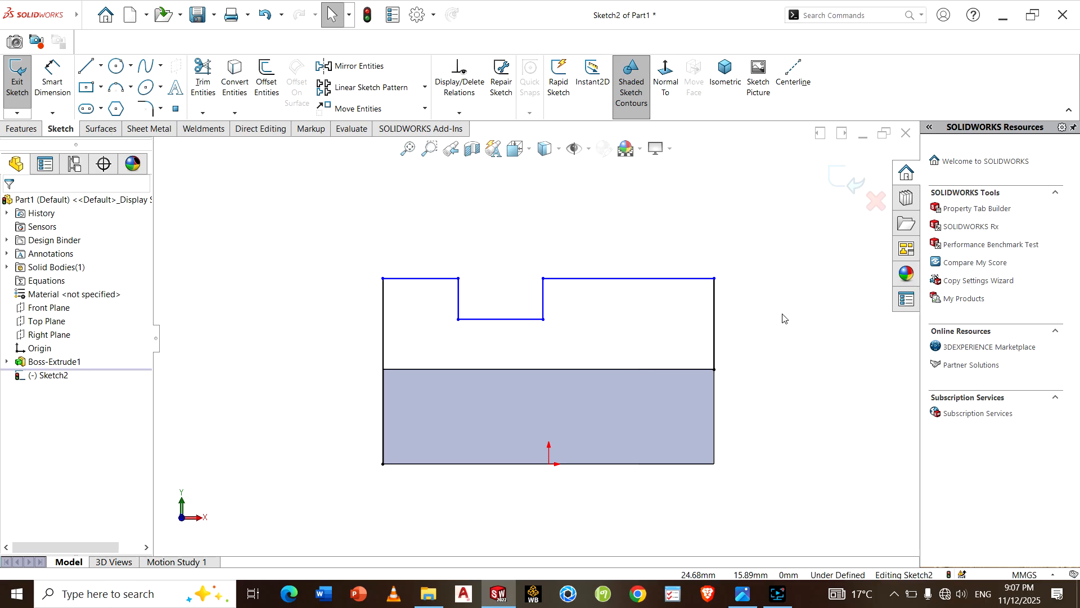
- Dimension the profile's short top segment between the notch and the outer right edge to 5 mm
{"action": "left_click", "coordinate": [52, 82]}
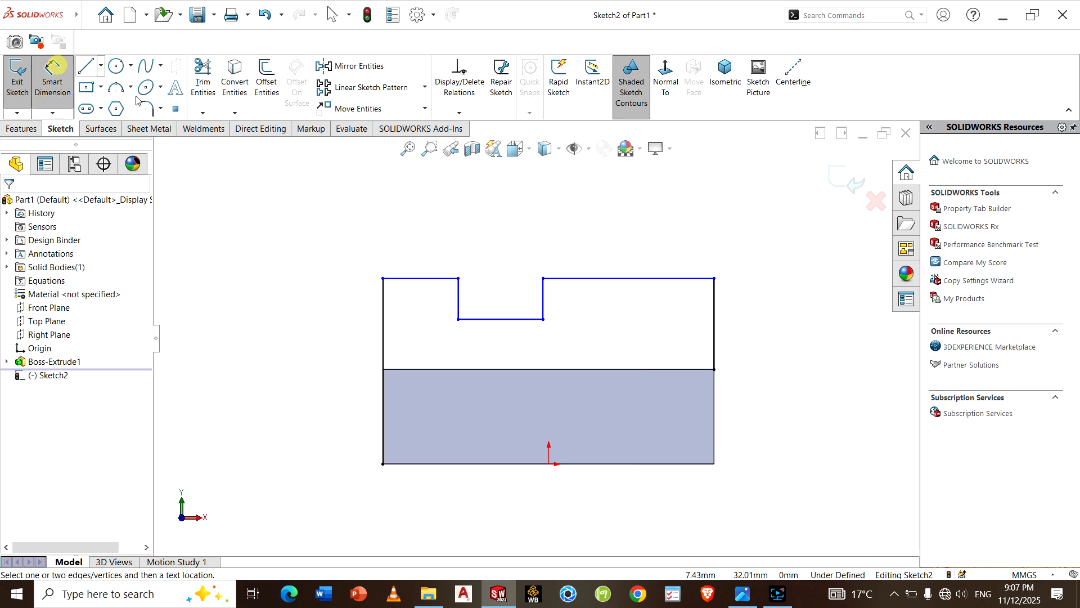
{"action": "left_click", "coordinate": [681, 278]}
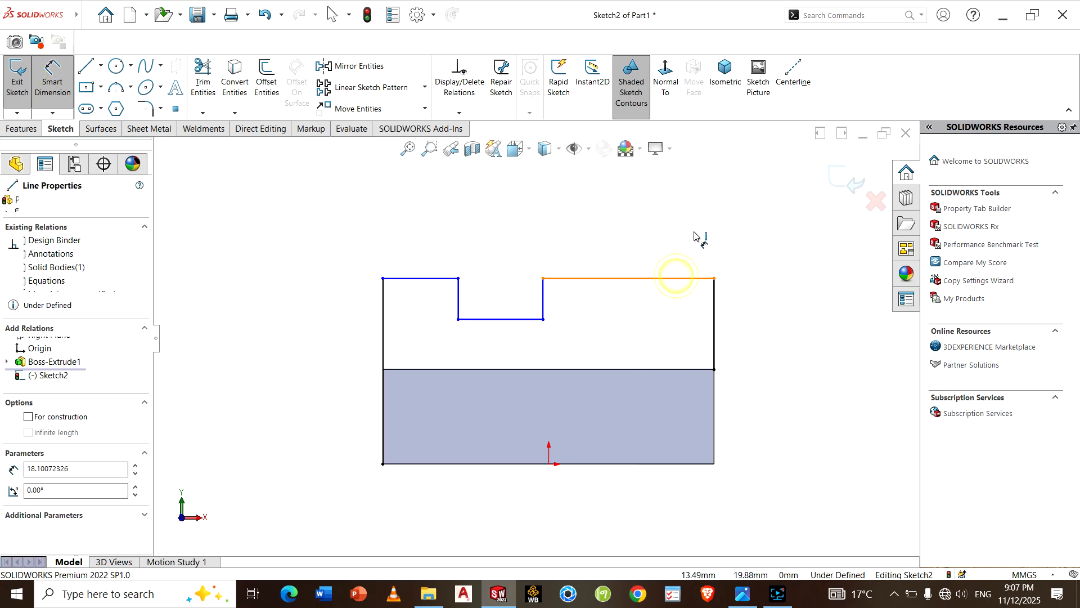
{"action": "left_click", "coordinate": [721, 224]}
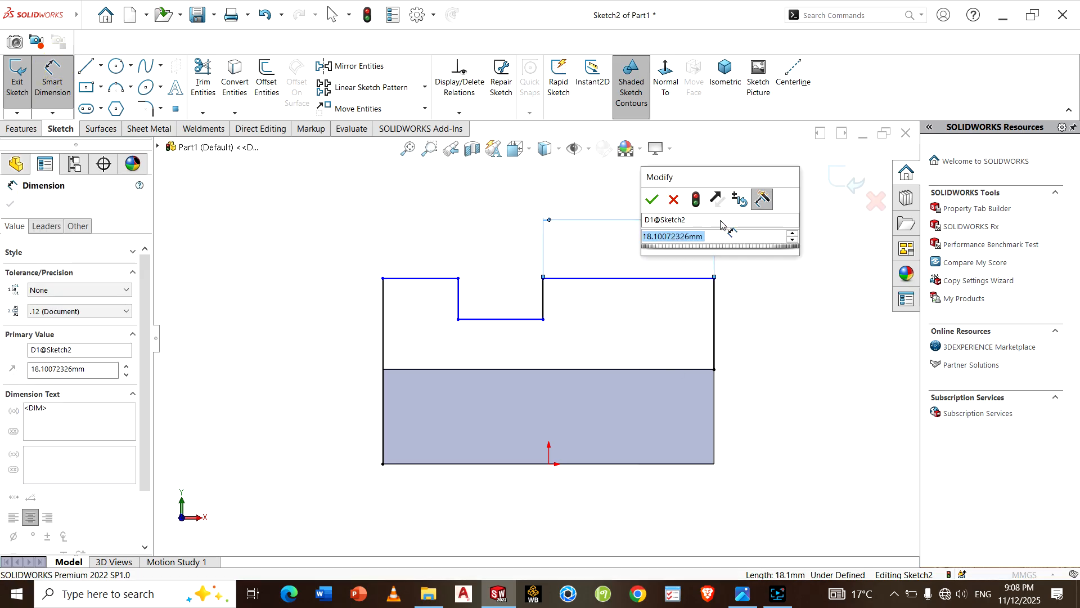
{"action": "type", "text": "5"}
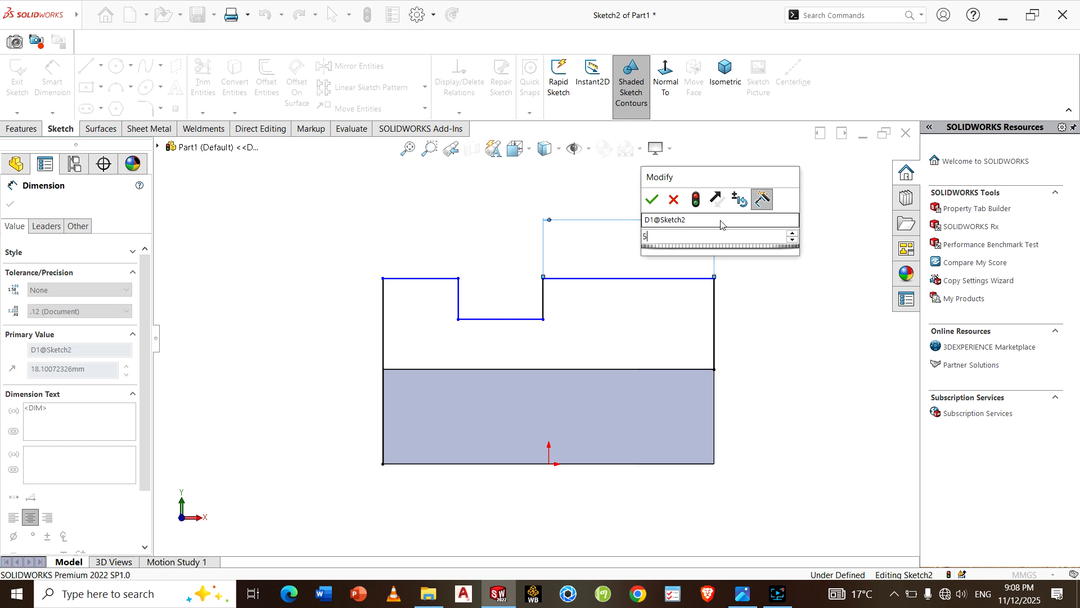
{"action": "key", "text": "Return"}
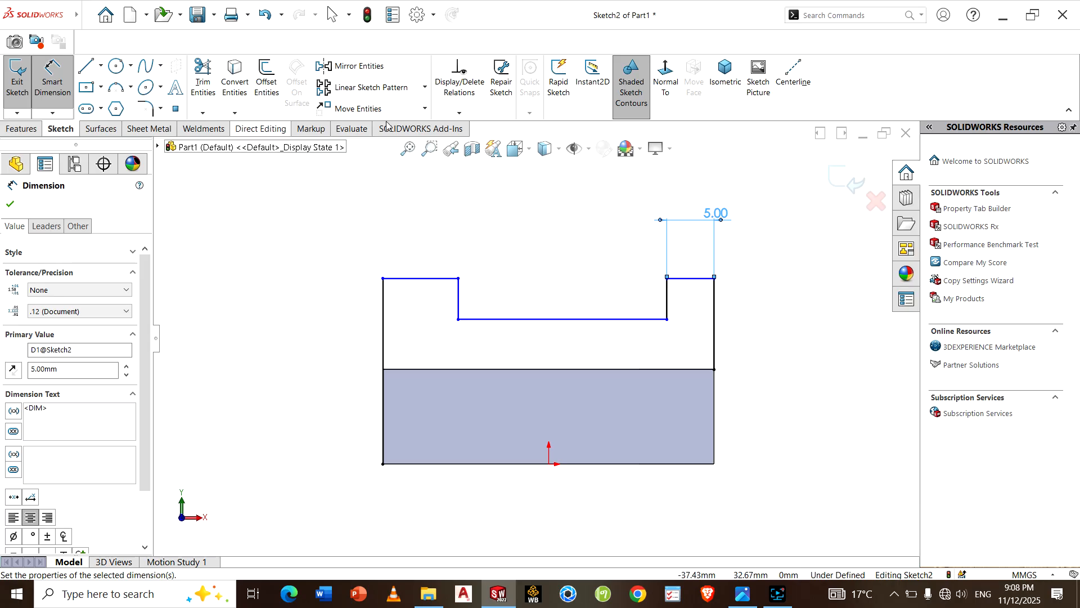
- Dimension the notch's bottom line to a width of 15 mm
{"action": "left_click", "coordinate": [631, 319]}
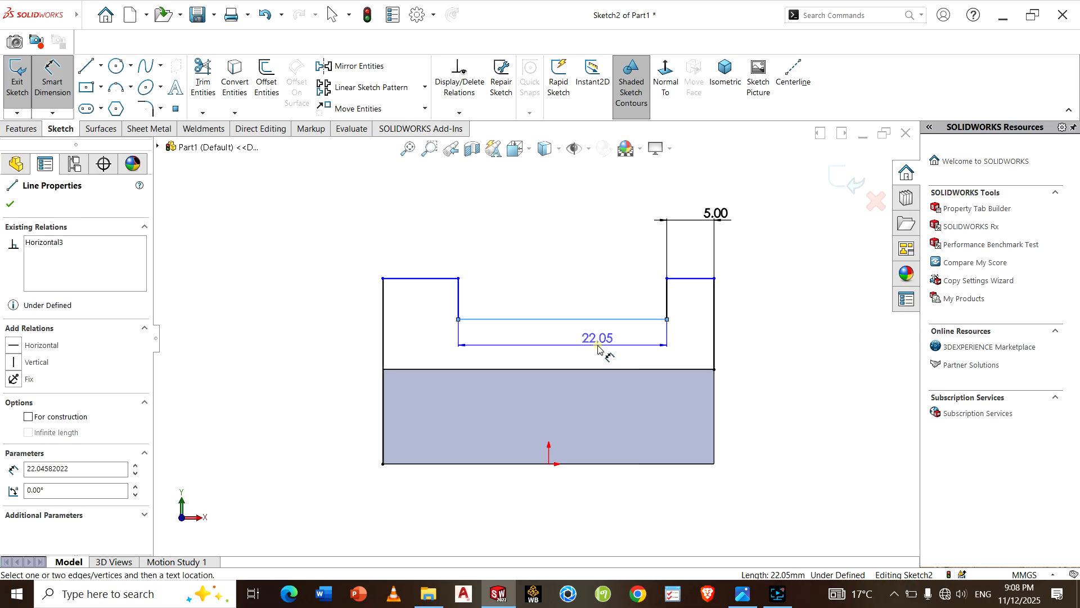
{"action": "left_click", "coordinate": [599, 349]}
{"action": "type", "text": "18"}
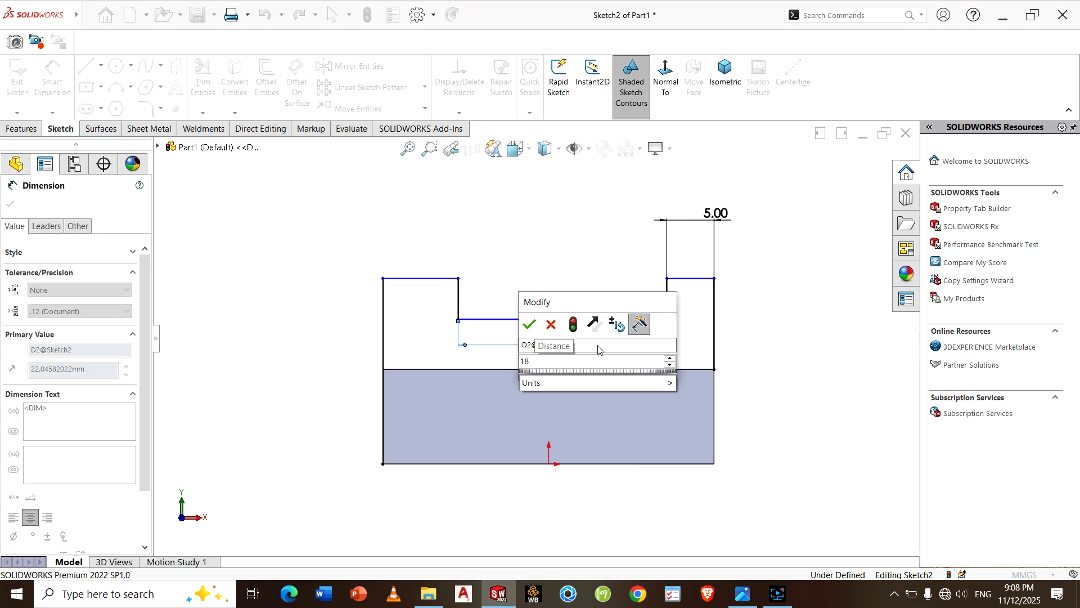
{"action": "key", "text": "BackSpace"}
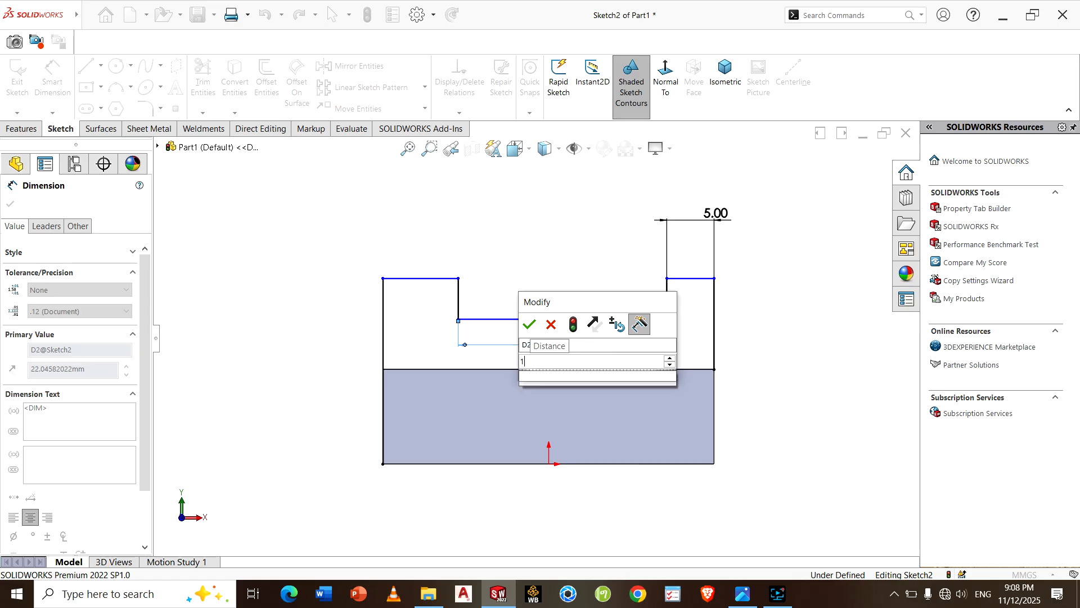
{"action": "type", "text": "5"}
{"action": "key", "text": "Return"}
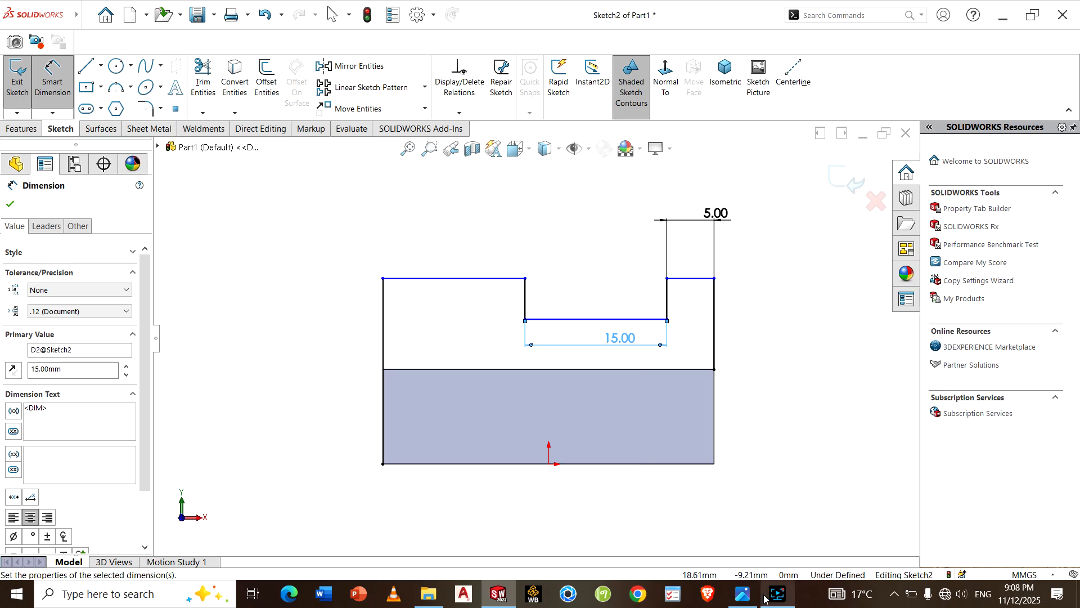
- Check the notch depth in the reference drawing and dimension the notch's left vertical edge to 5 mm
{"action": "left_click", "coordinate": [743, 593]}
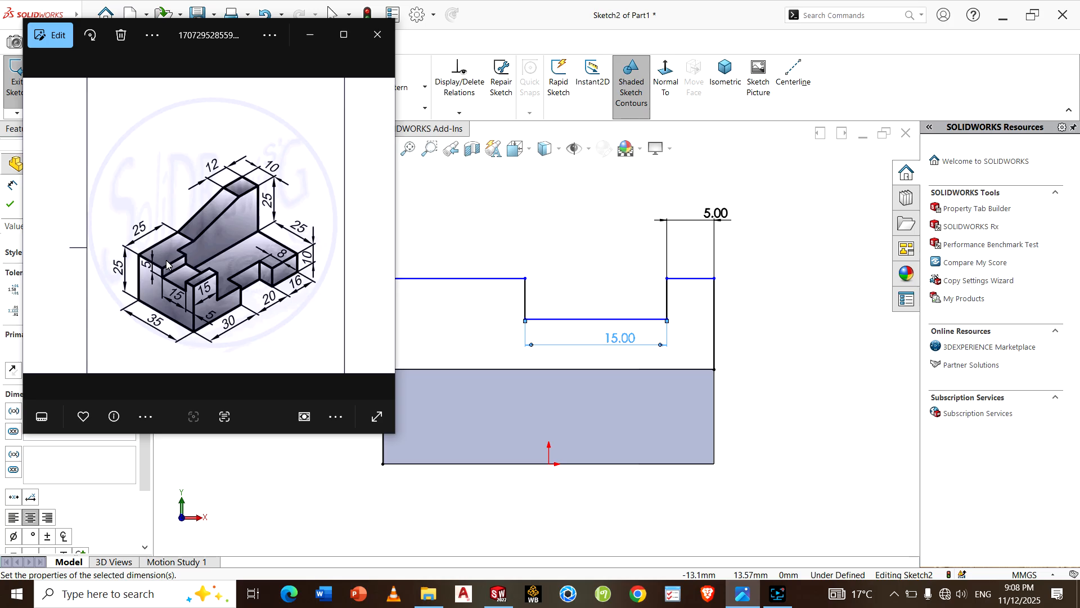
{"action": "left_click", "coordinate": [307, 36]}
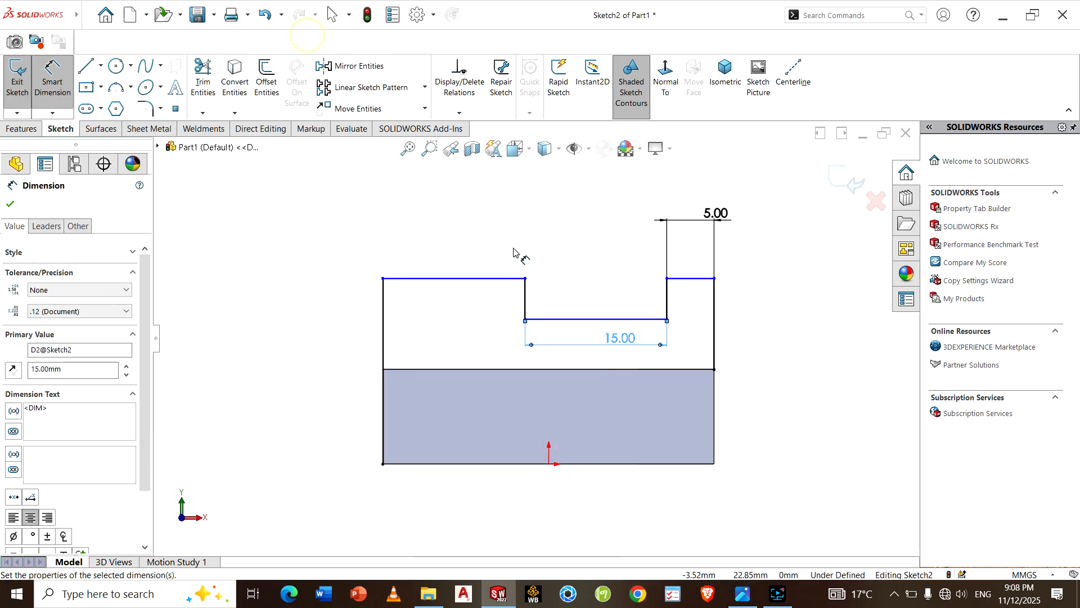
{"action": "left_click", "coordinate": [526, 296]}
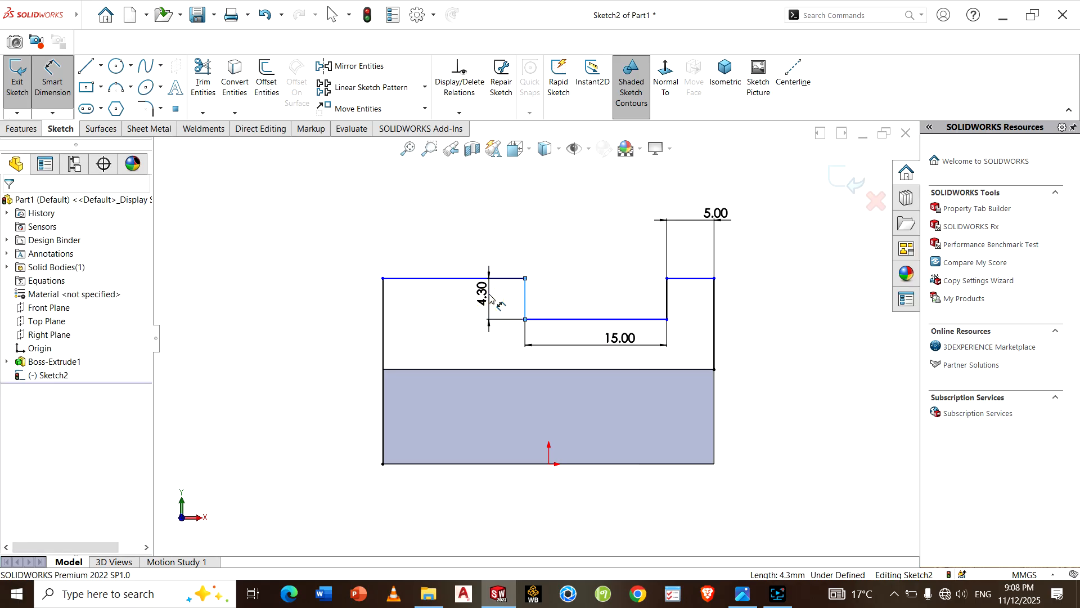
{"action": "left_click", "coordinate": [490, 298]}
{"action": "type", "text": "5"}
{"action": "key", "text": "Return"}
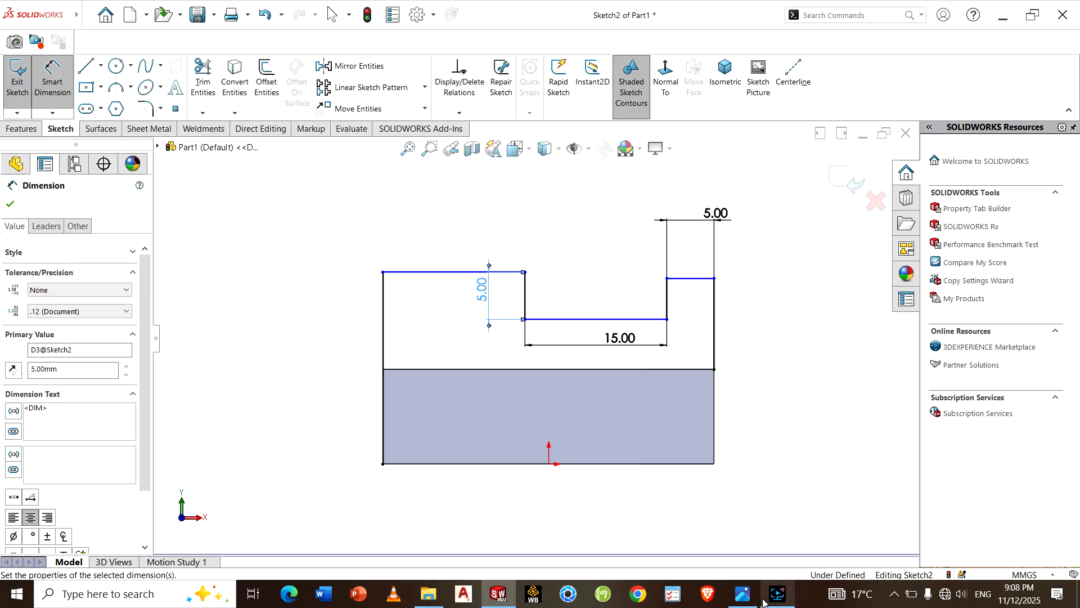
- Consult the reference drawing and dimension the profile's left vertical edge to a height of 25 mm
{"action": "left_click", "coordinate": [743, 594]}
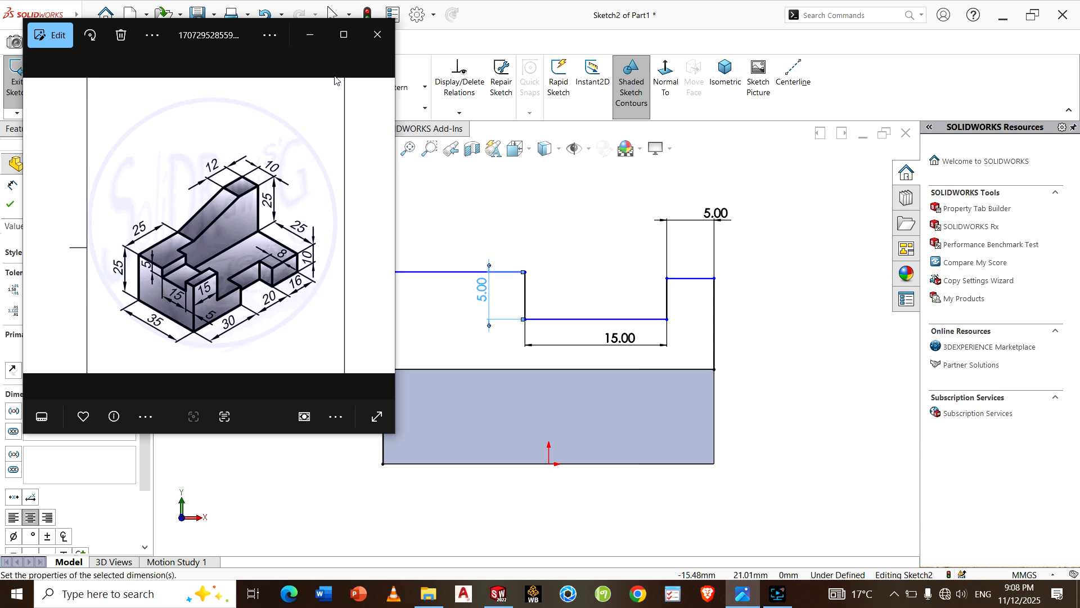
{"action": "left_click", "coordinate": [310, 35]}
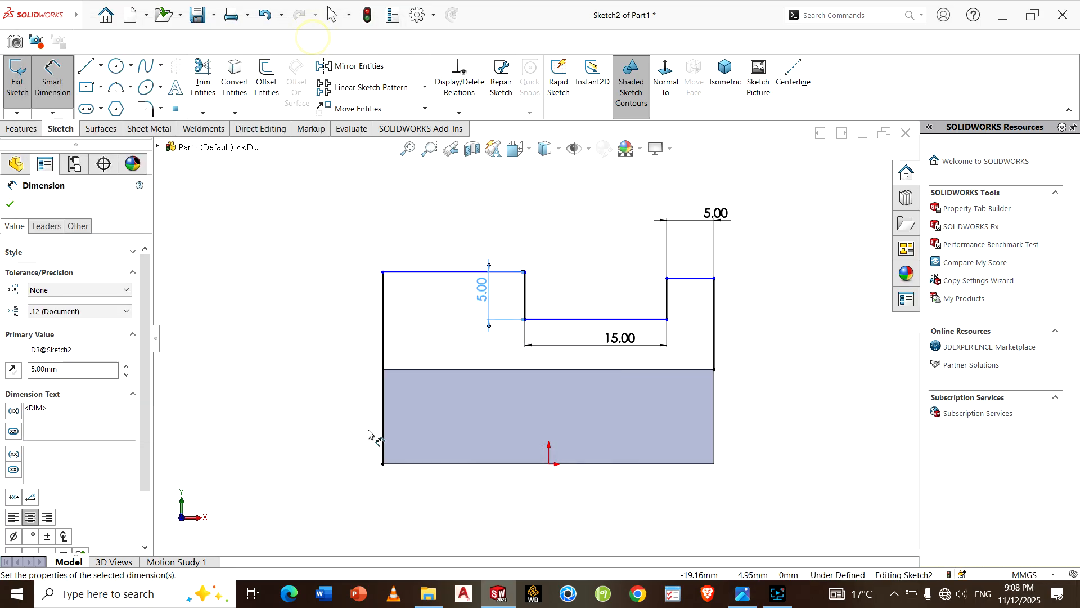
{"action": "left_click", "coordinate": [383, 350]}
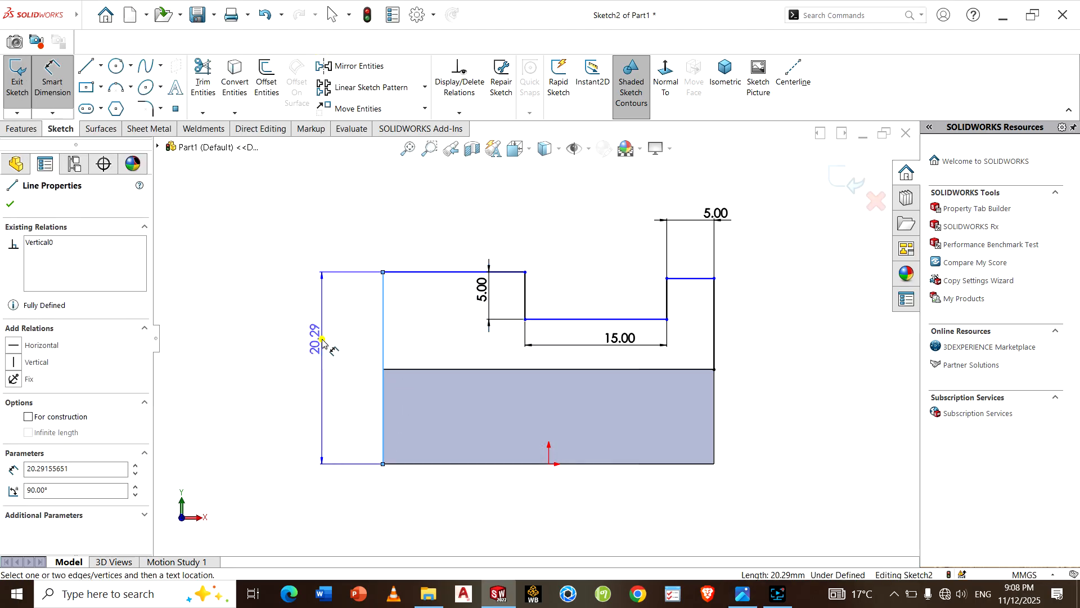
{"action": "left_click", "coordinate": [322, 341]}
{"action": "type", "text": "2"}
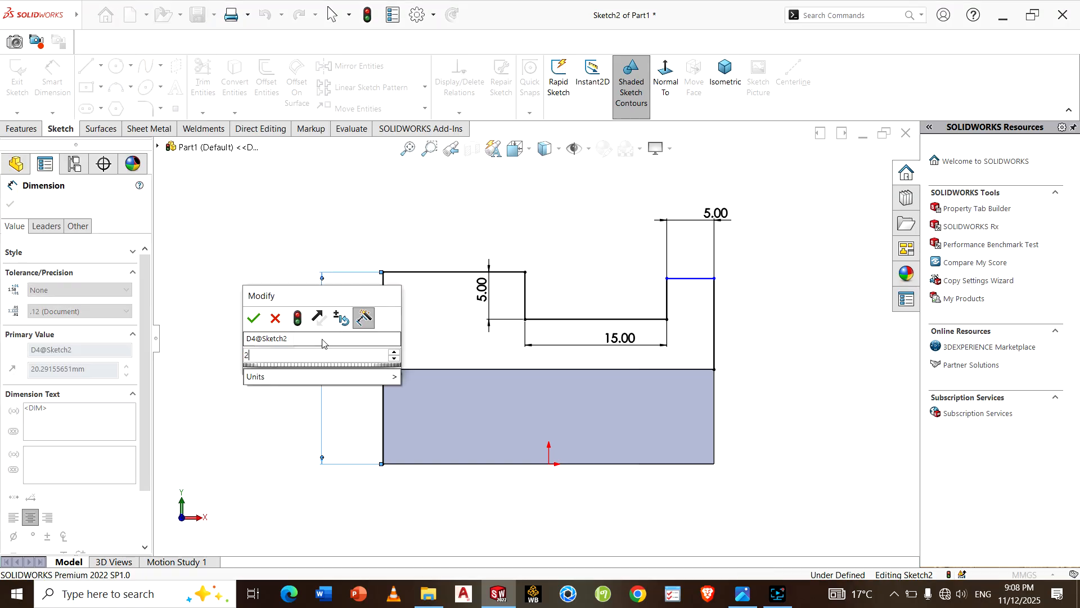
{"action": "type", "text": "5"}
{"action": "key", "text": "Return"}
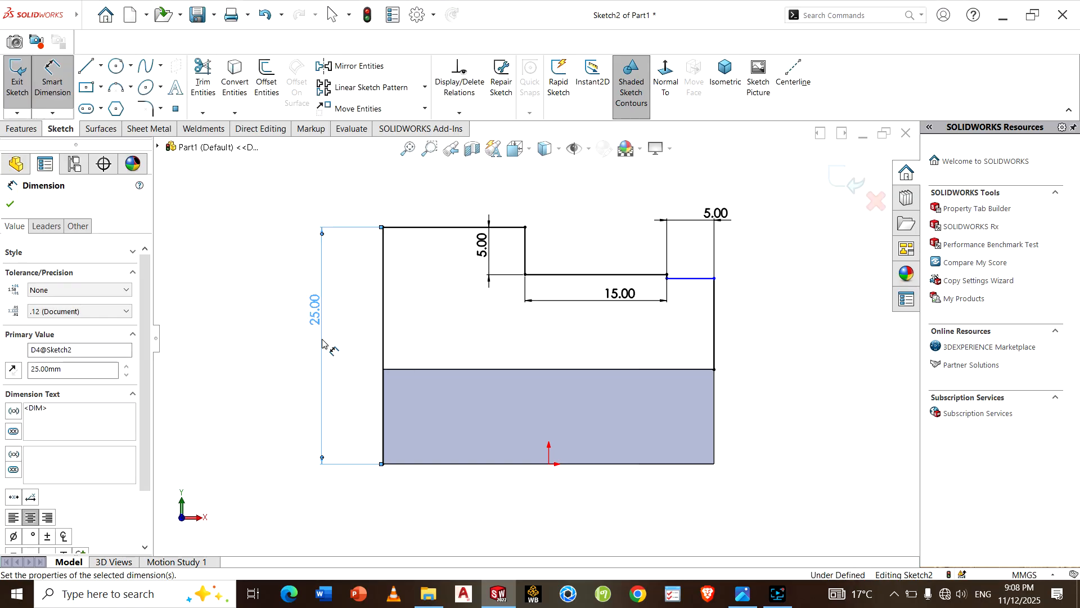
{"action": "scroll", "coordinate": [681, 288], "scroll_direction": "down", "scroll_amount": 3}
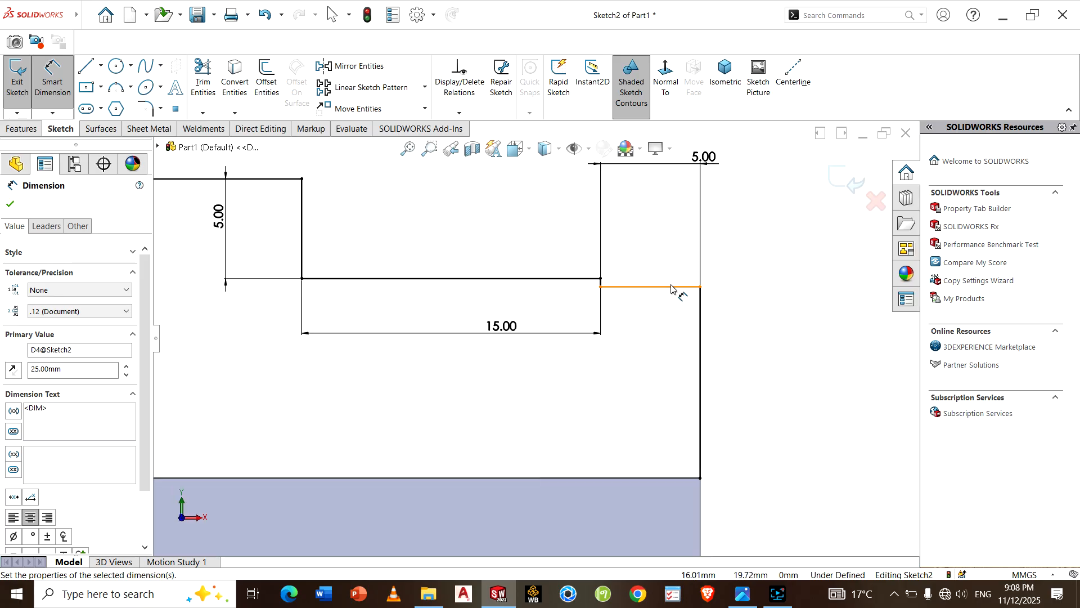
{"action": "left_click", "coordinate": [672, 289]}
{"action": "left_click", "coordinate": [683, 405]}
{"action": "scroll", "coordinate": [678, 404], "scroll_direction": "up", "scroll_amount": 3}
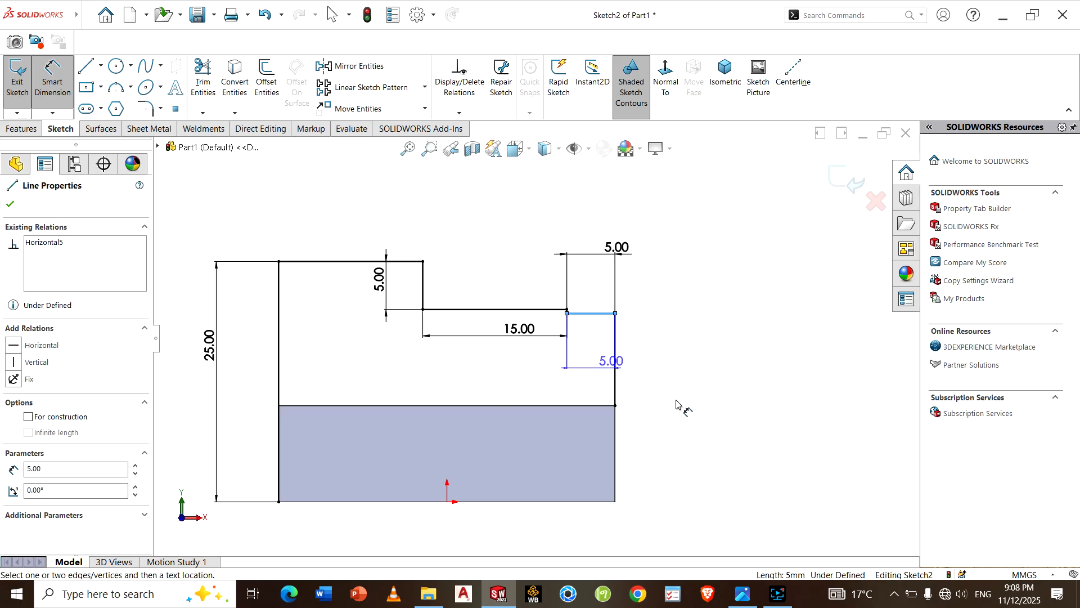
{"action": "key", "text": "Escape"}
{"action": "key", "text": "Escape"}
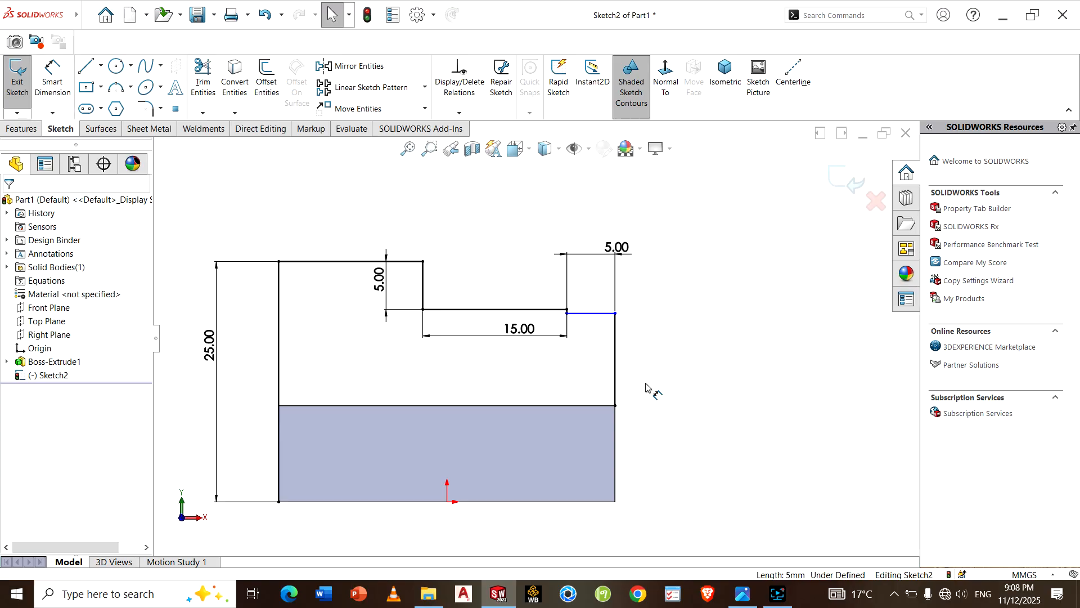
- Add a collinear relation between the profile's two top lines on either side of the notch
{"action": "left_click", "coordinate": [594, 313]}
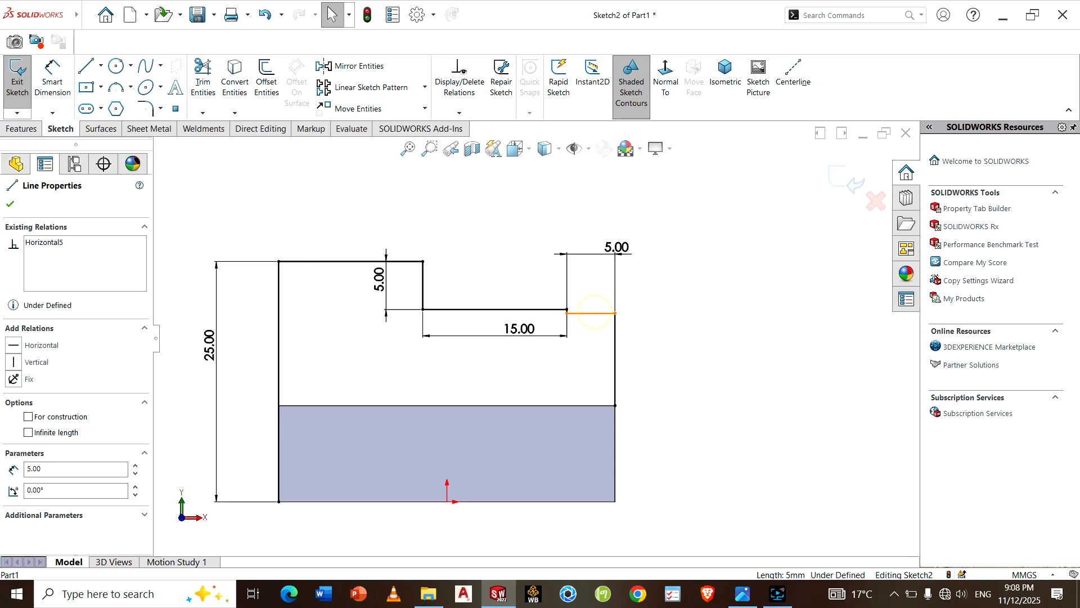
{"action": "left_click", "coordinate": [345, 263], "text": "ctrl"}
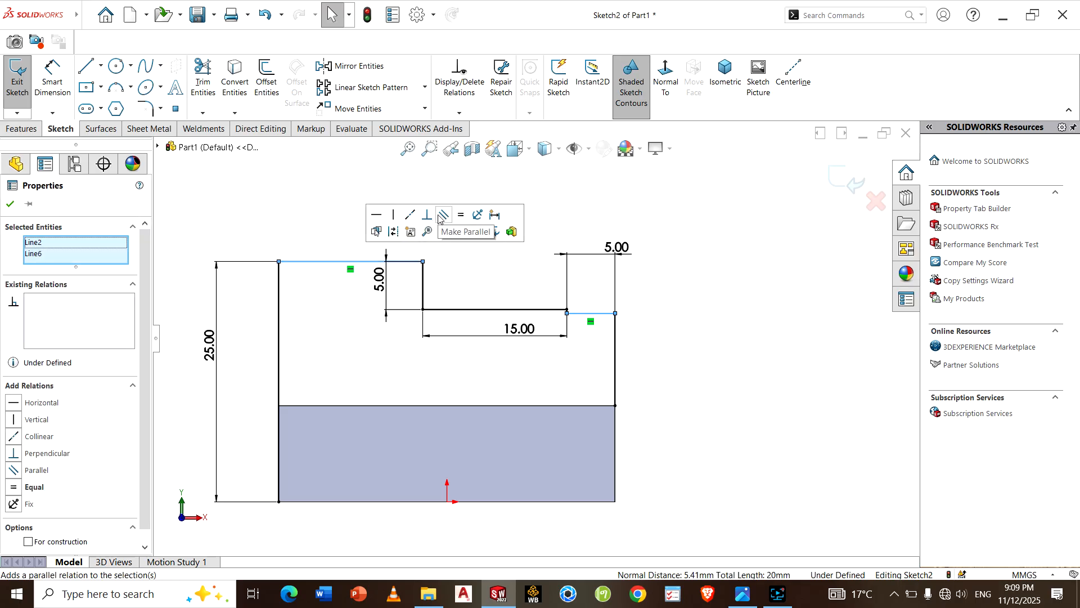
{"action": "left_click", "coordinate": [409, 215]}
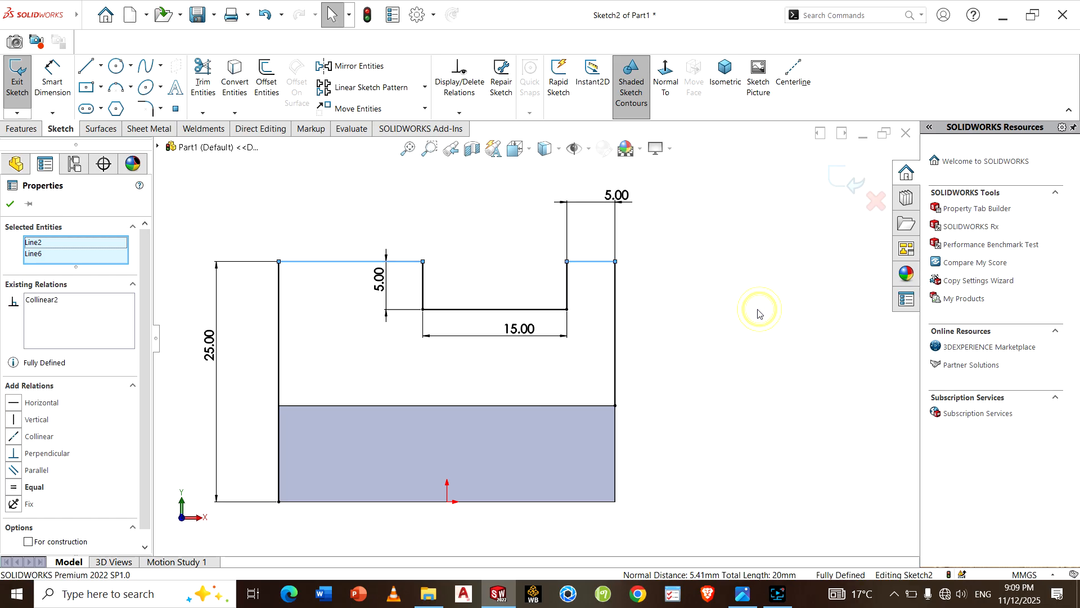
{"action": "left_click", "coordinate": [10, 203]}
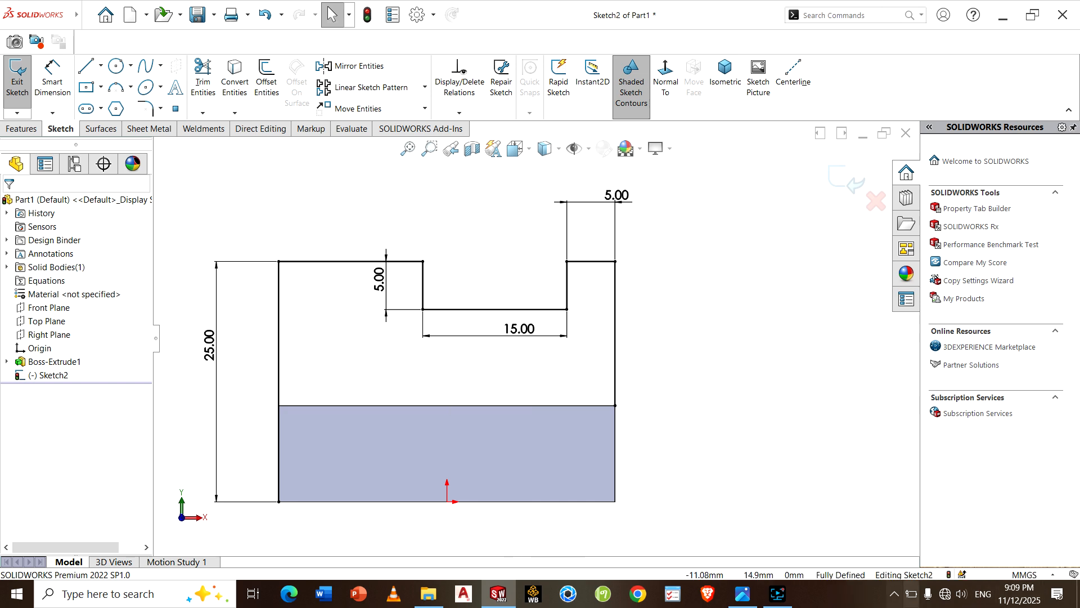
- Check the reference drawing and extrude the open notched profile as a thin feature, Blind 15 mm in the reversed direction over the base
{"action": "left_click", "coordinate": [743, 593]}
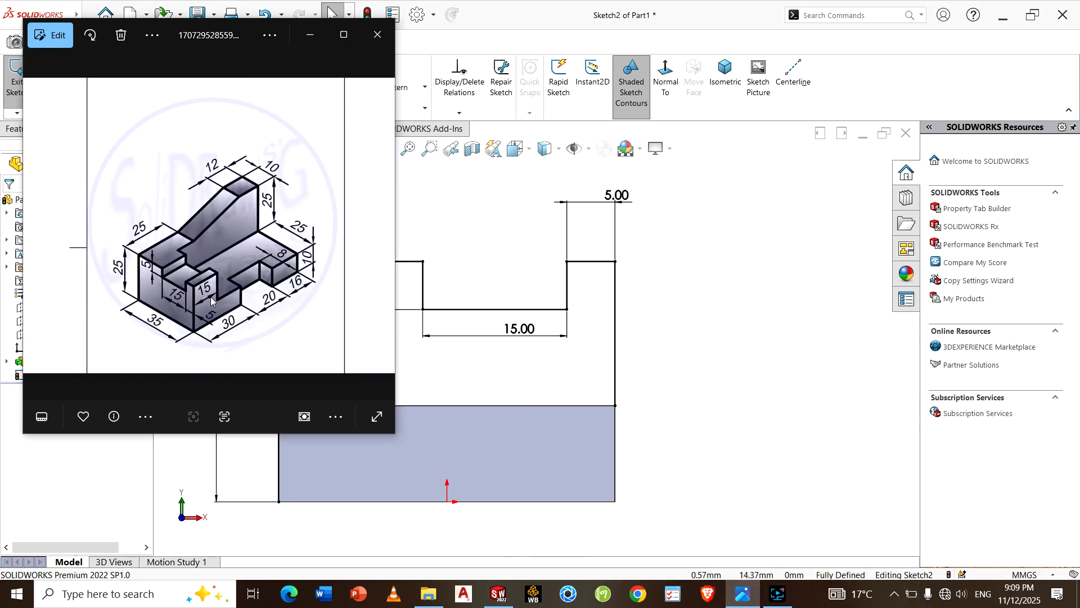
{"action": "left_click", "coordinate": [727, 338]}
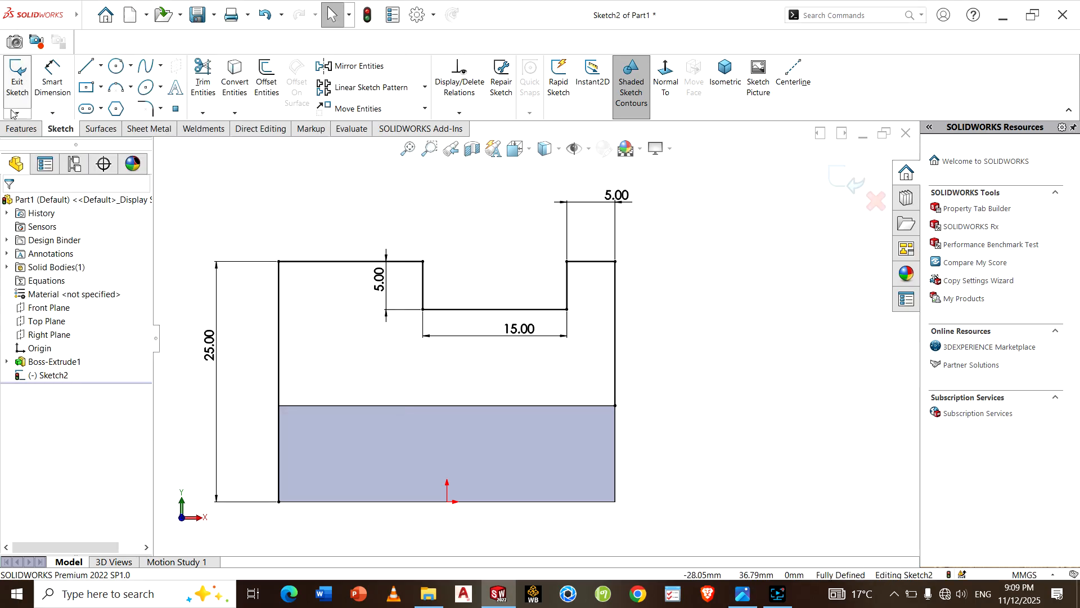
{"action": "left_click", "coordinate": [21, 129]}
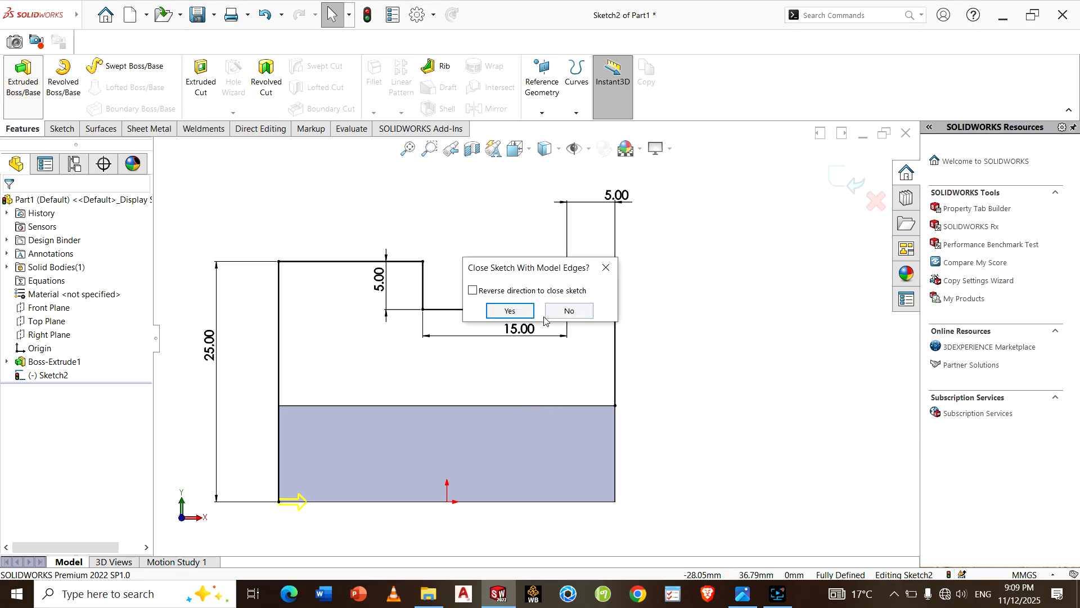
{"action": "left_click", "coordinate": [606, 268]}
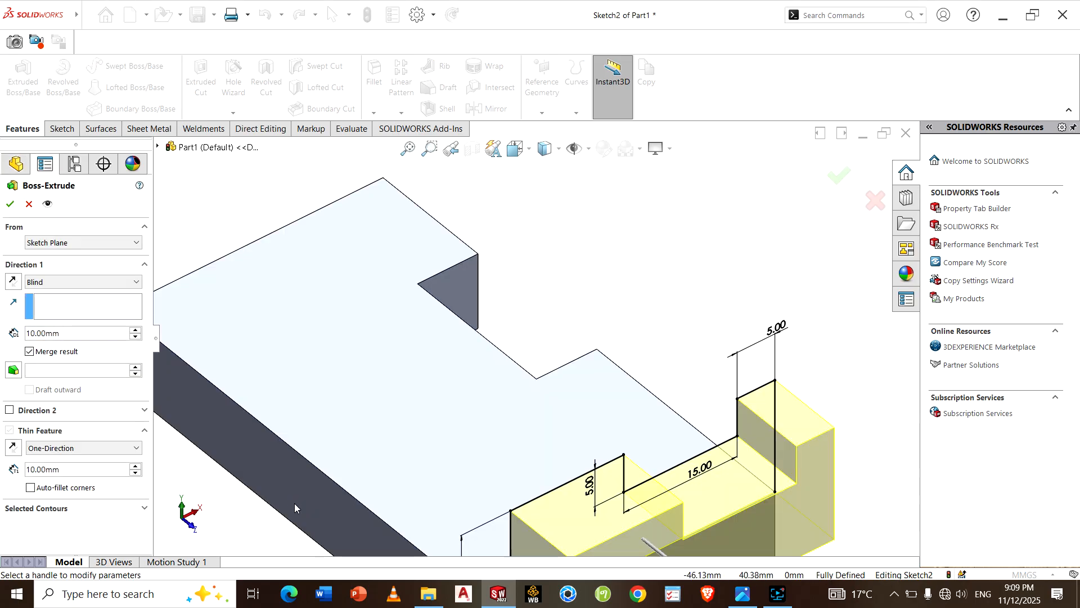
{"action": "scroll", "coordinate": [599, 466], "scroll_direction": "down", "scroll_amount": 3}
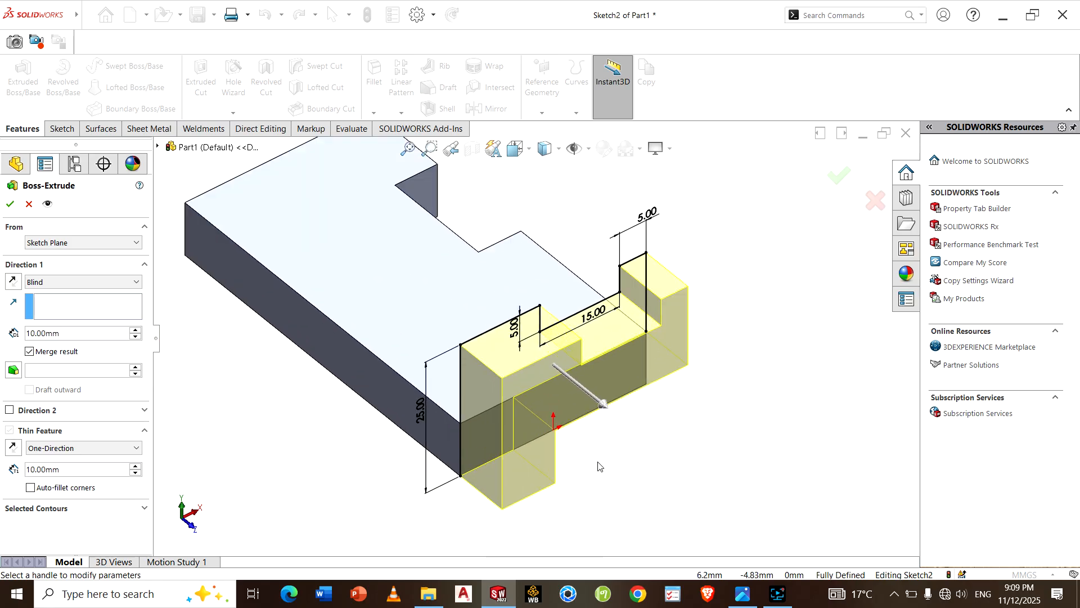
{"action": "left_click", "coordinate": [13, 282]}
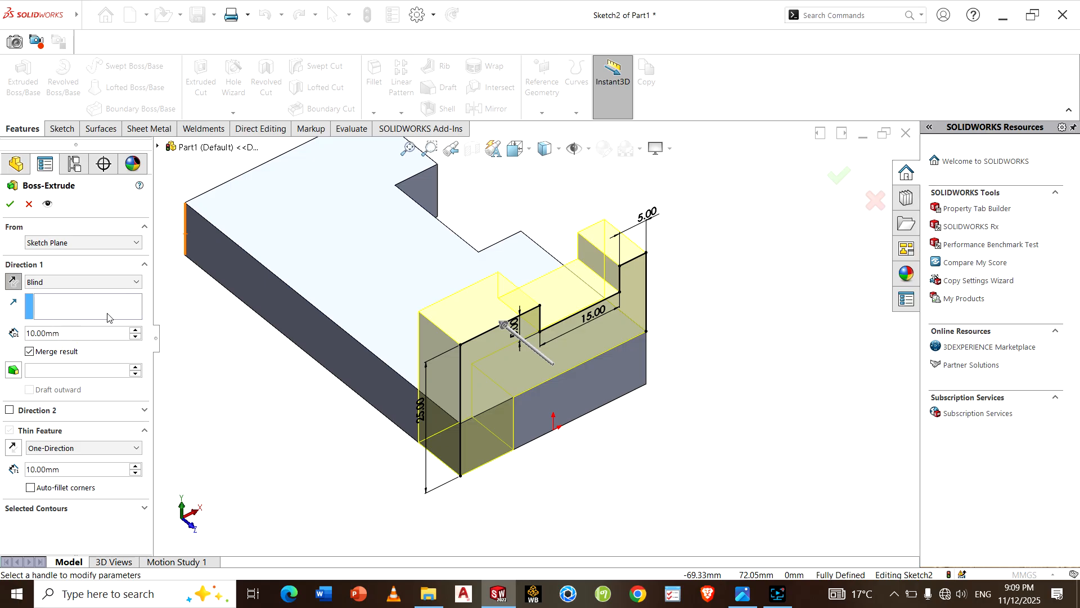
{"action": "double_click", "coordinate": [79, 333]}
{"action": "type", "text": "15"}
{"action": "key", "text": "Return"}
{"action": "left_click", "coordinate": [10, 205]}
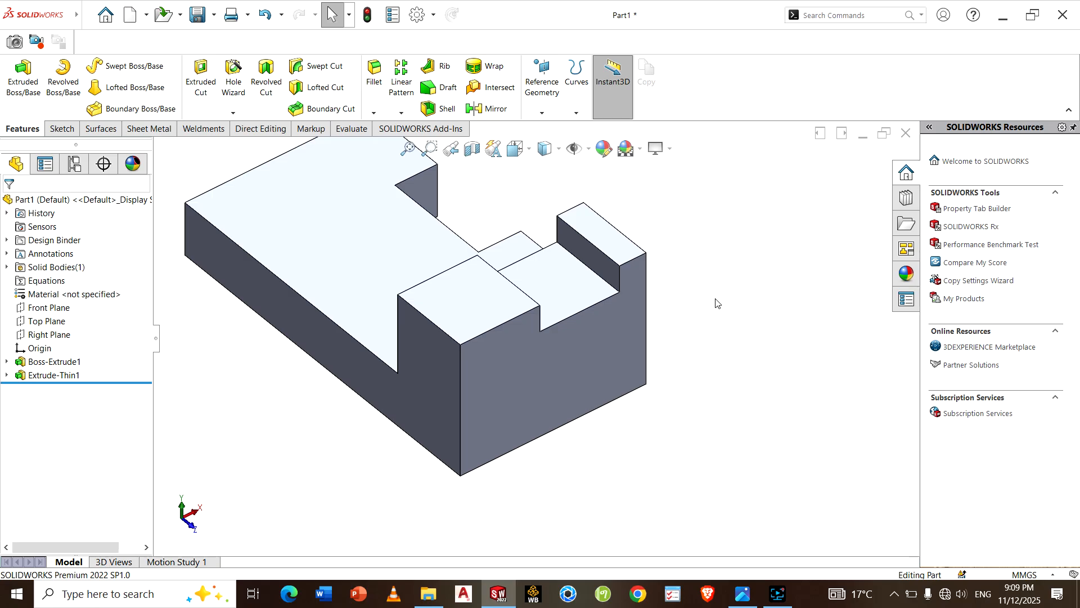
- Examine the stepped block from several angles and compare it with the reference drawing
{"action": "middle_click_drag", "start_coordinate": [680, 353], "coordinate": [616, 400]}
{"action": "scroll", "coordinate": [616, 401], "scroll_direction": "up", "scroll_amount": 4}
{"action": "scroll", "coordinate": [568, 388], "scroll_direction": "down", "scroll_amount": 3}
{"action": "middle_click_drag", "start_coordinate": [626, 354], "coordinate": [611, 499]}
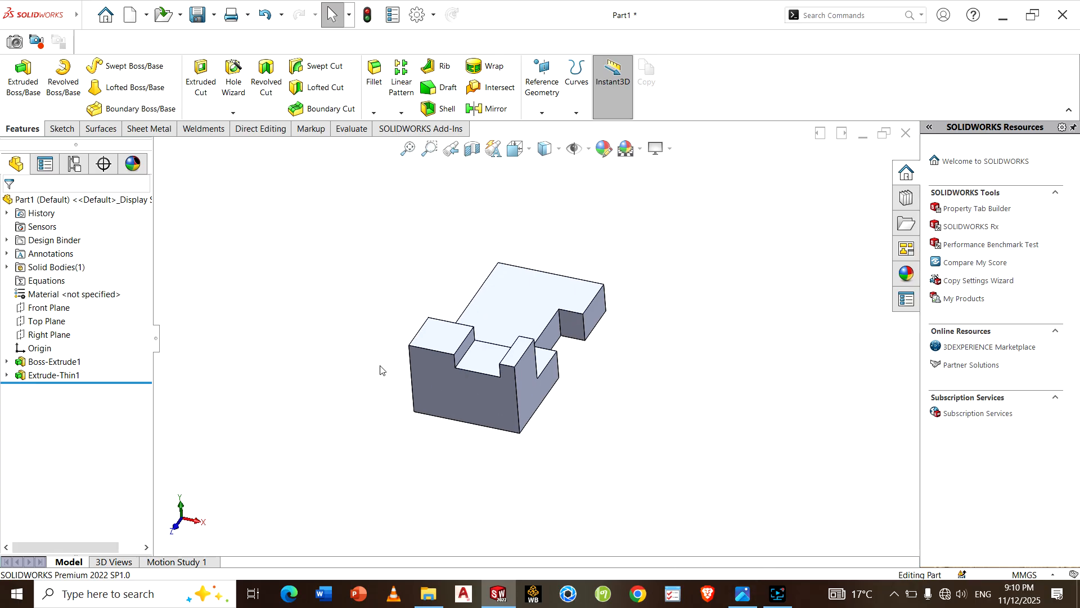
{"action": "scroll", "coordinate": [380, 370], "scroll_direction": "down", "scroll_amount": 2}
{"action": "left_click", "coordinate": [743, 594]}
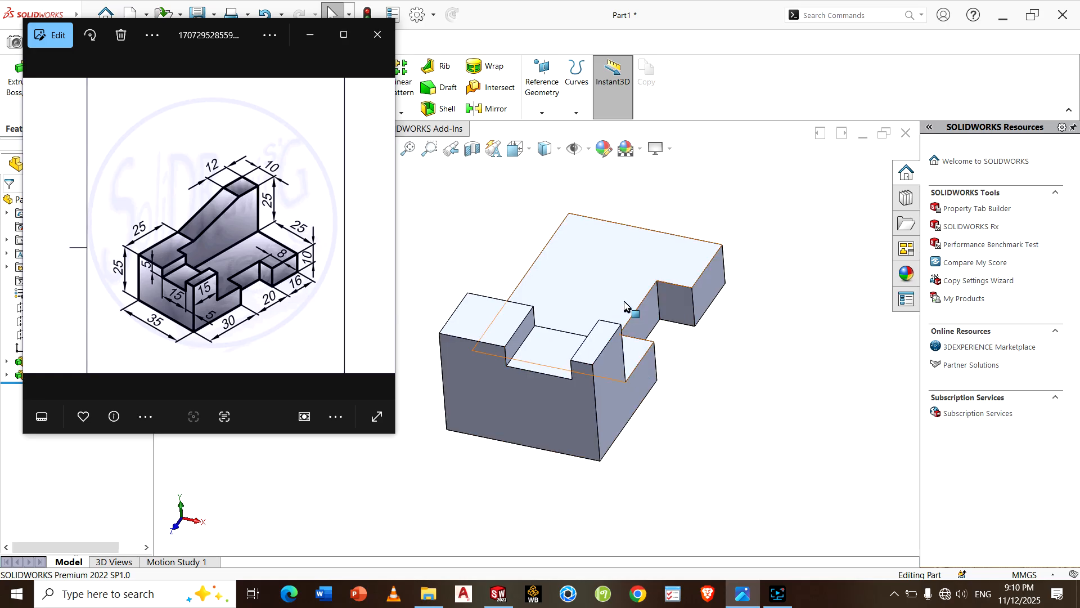
{"action": "middle_click_drag", "start_coordinate": [624, 305], "coordinate": [631, 414]}
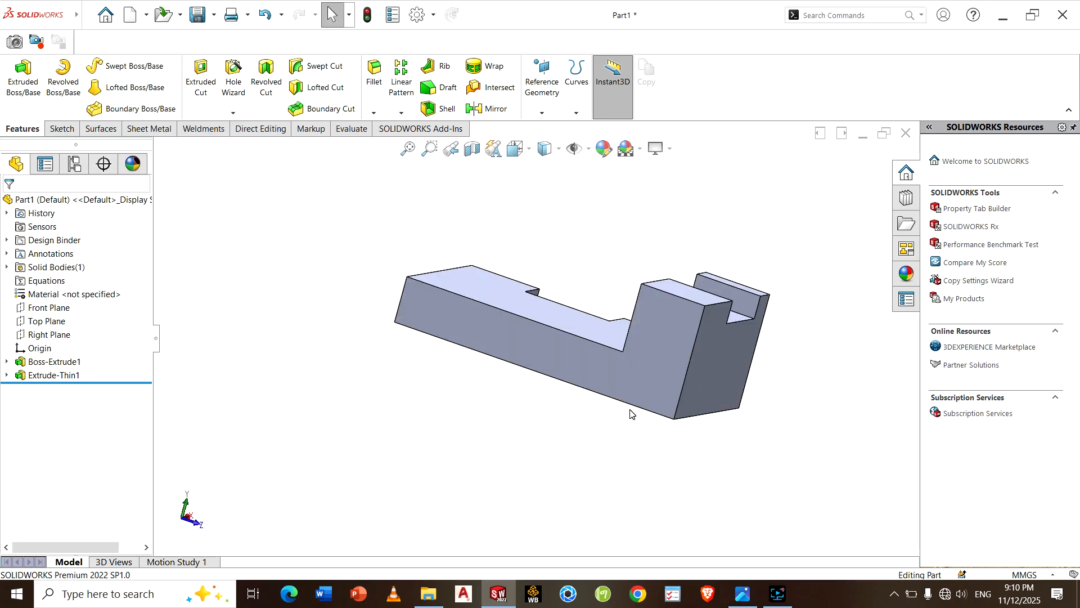
- Consult the reference drawing and start a sketch on the base's long side face, viewed normal to it
{"action": "scroll", "coordinate": [474, 312], "scroll_direction": "down", "scroll_amount": 2}
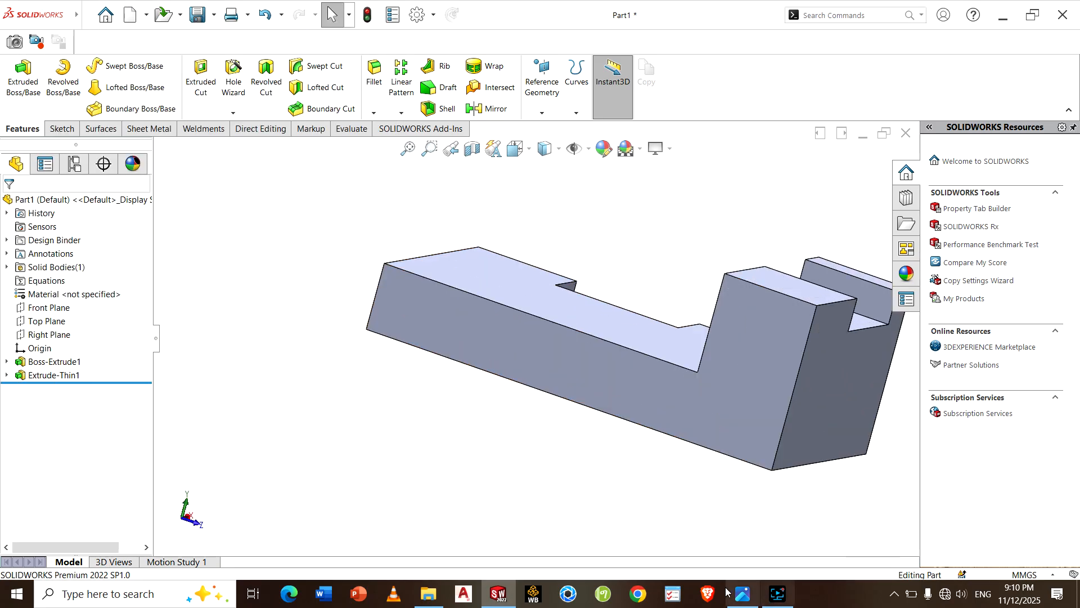
{"action": "left_click", "coordinate": [743, 593]}
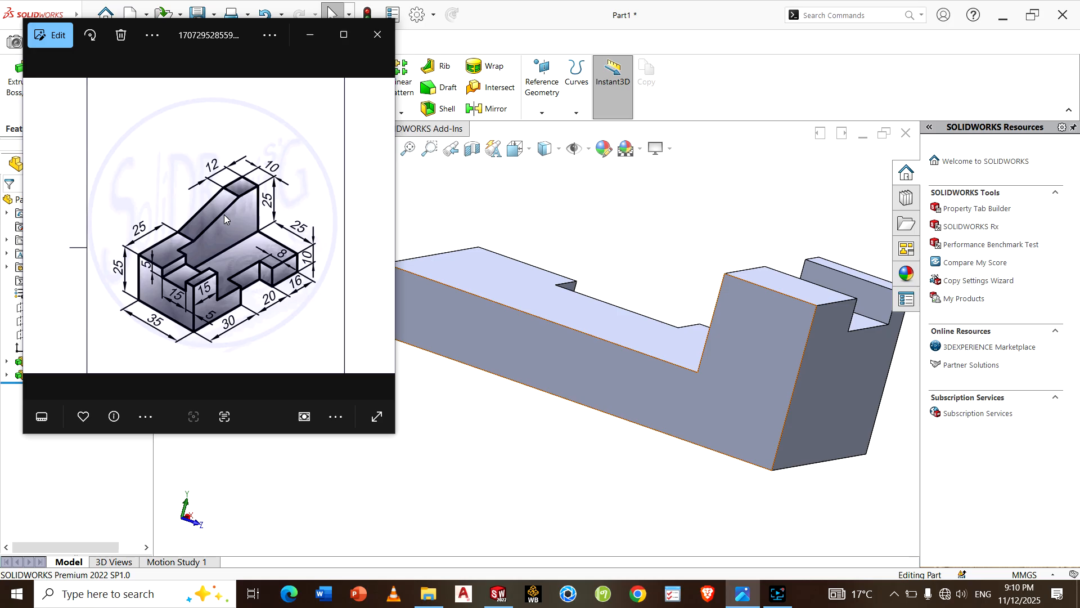
{"action": "left_click", "coordinate": [565, 353]}
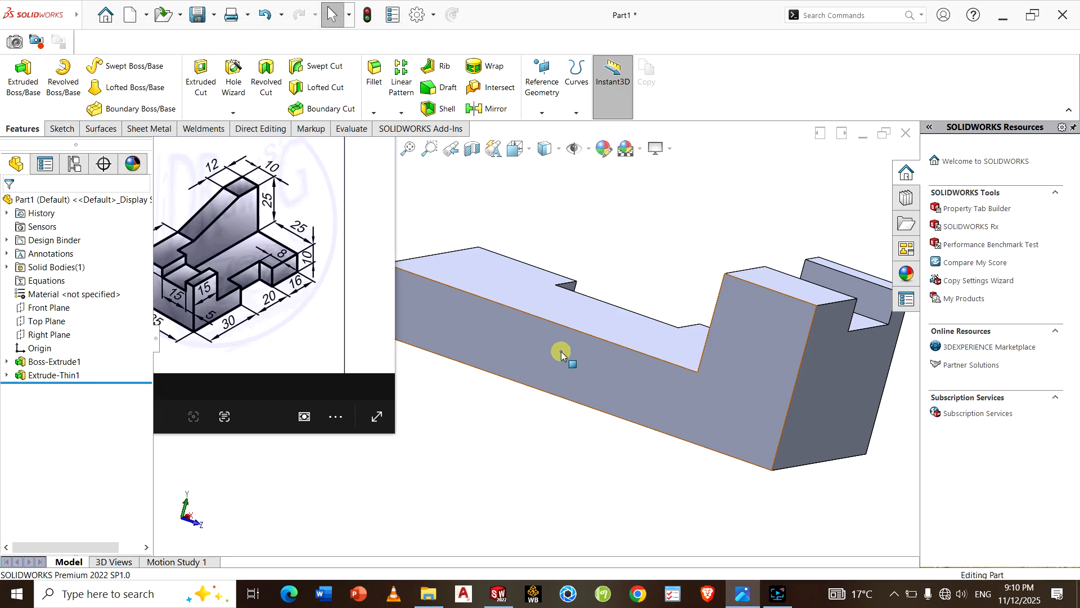
{"action": "left_click", "coordinate": [612, 318]}
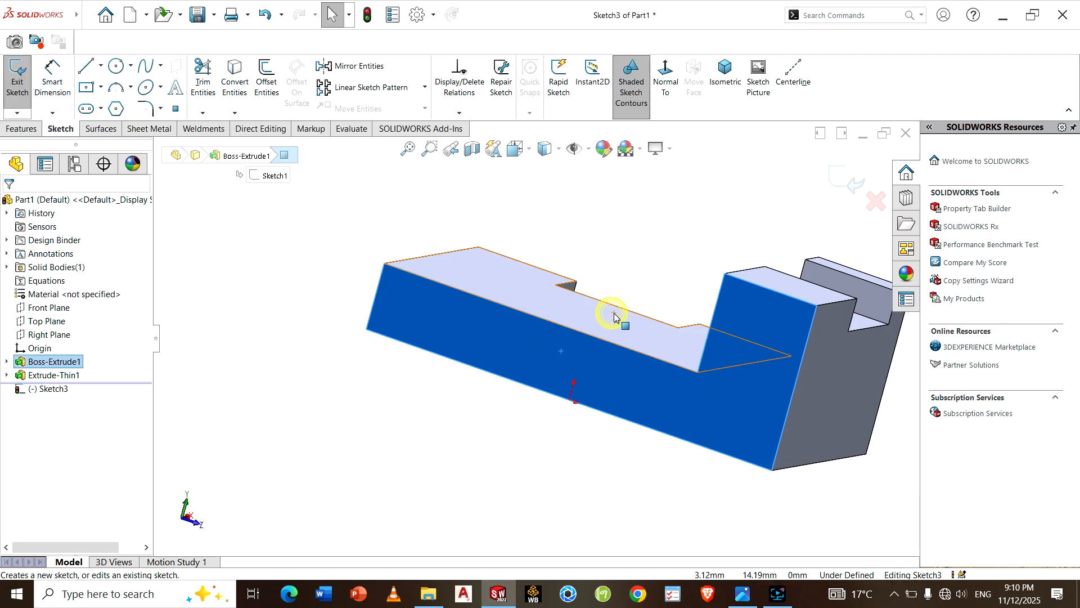
{"action": "left_click", "coordinate": [658, 85]}
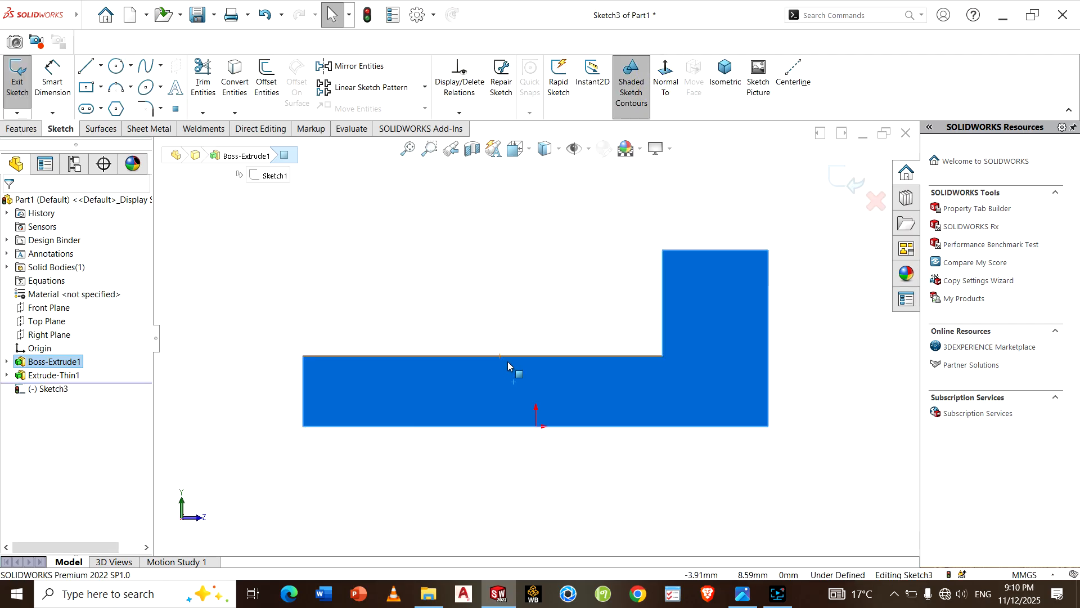
{"action": "left_click", "coordinate": [366, 286]}
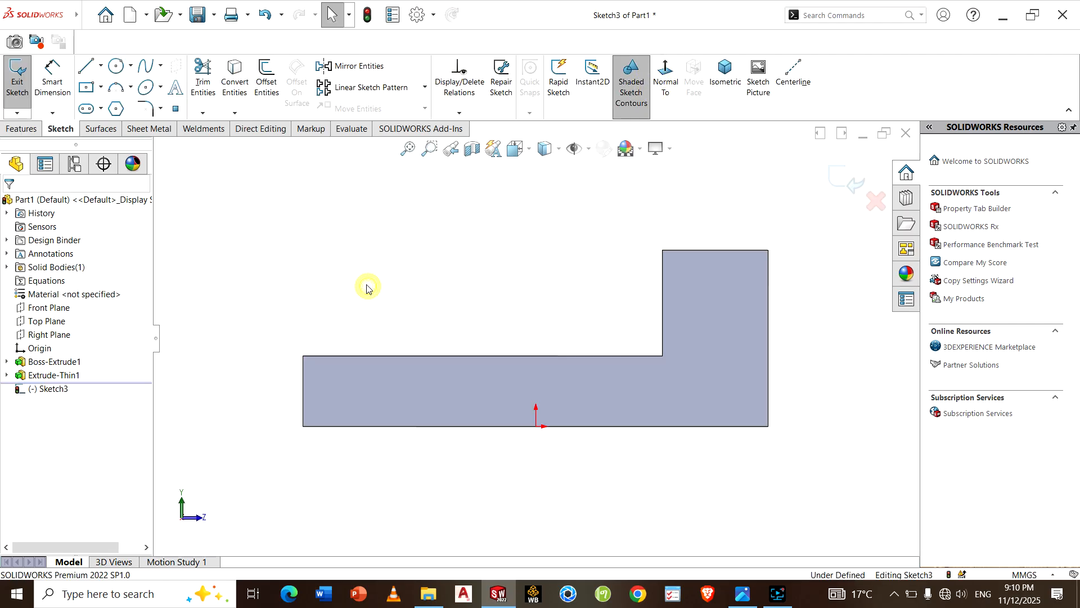
- Sketch the open rib profile from the base's rear top corner: vertical about 28 mm, horizontal about 11 mm, incline, and short line to the front block's inner corner
{"action": "left_click", "coordinate": [86, 66]}
{"action": "left_click", "coordinate": [303, 356]}
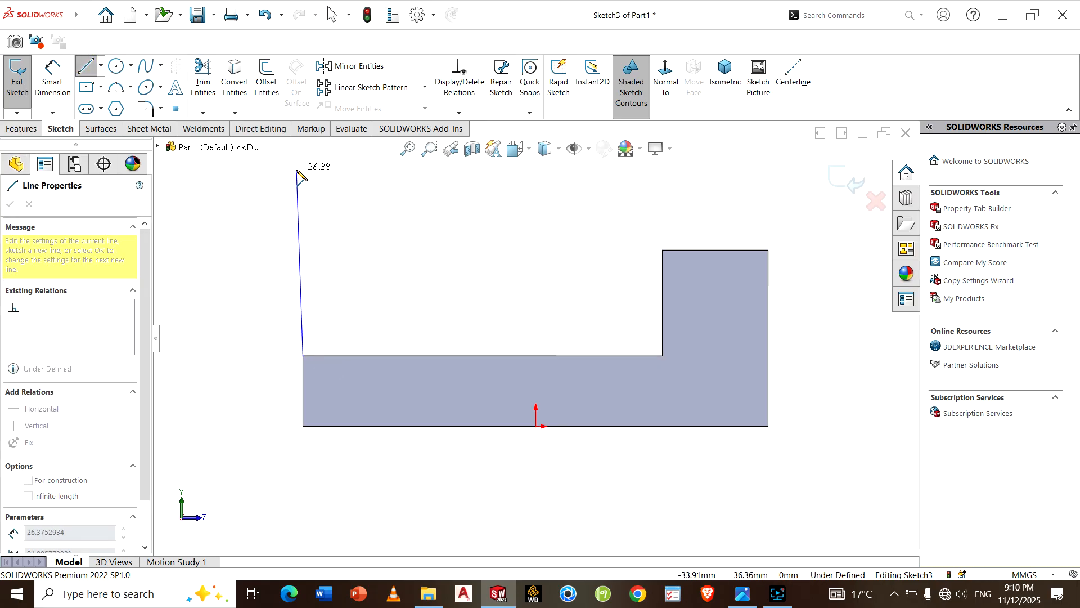
{"action": "left_click", "coordinate": [303, 160]}
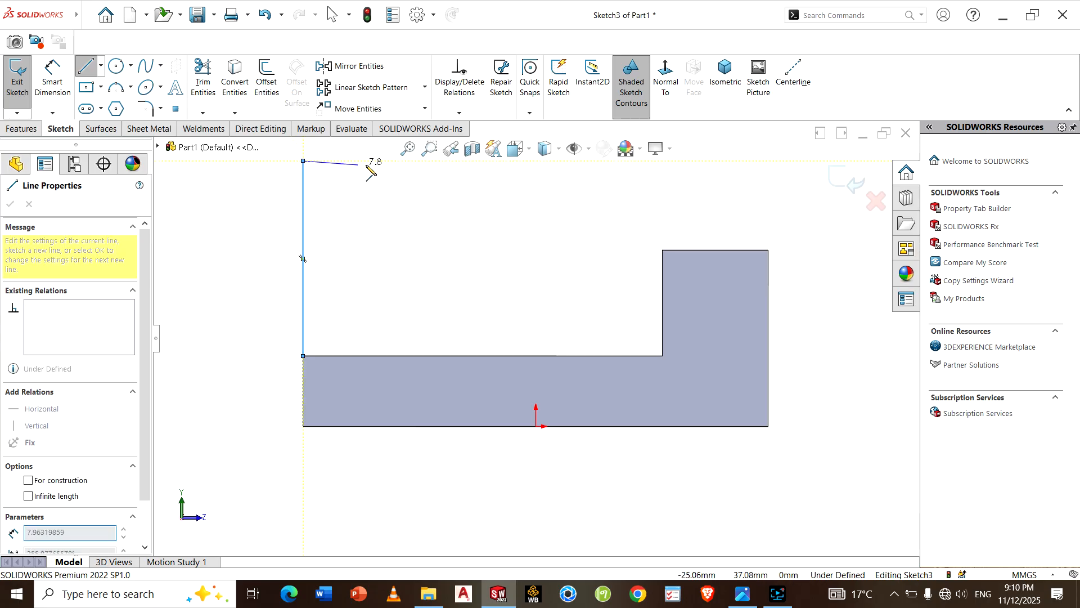
{"action": "left_click", "coordinate": [384, 160]}
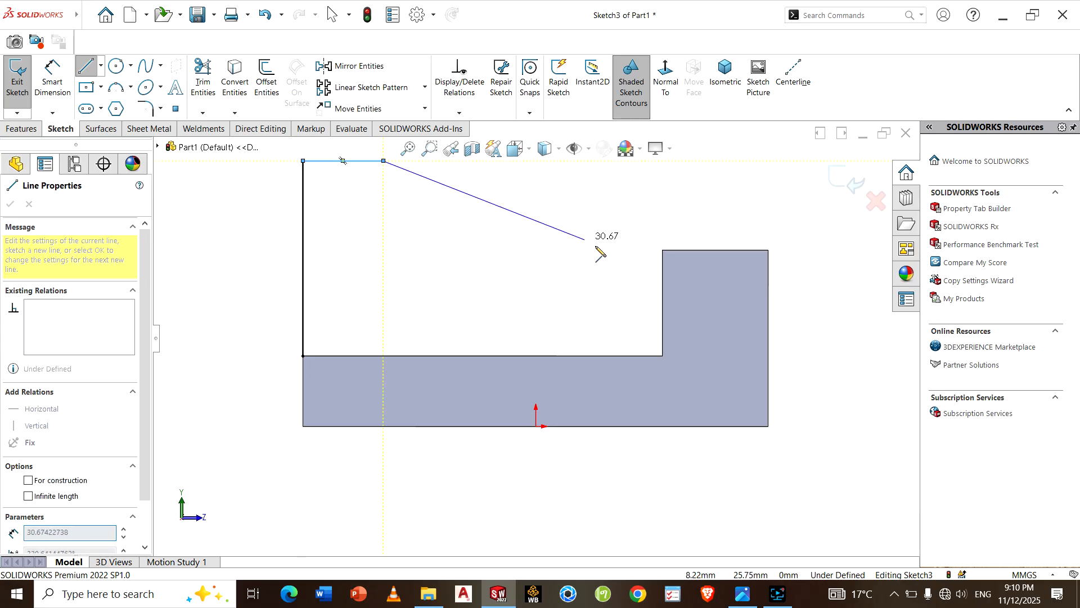
{"action": "left_click", "coordinate": [582, 250]}
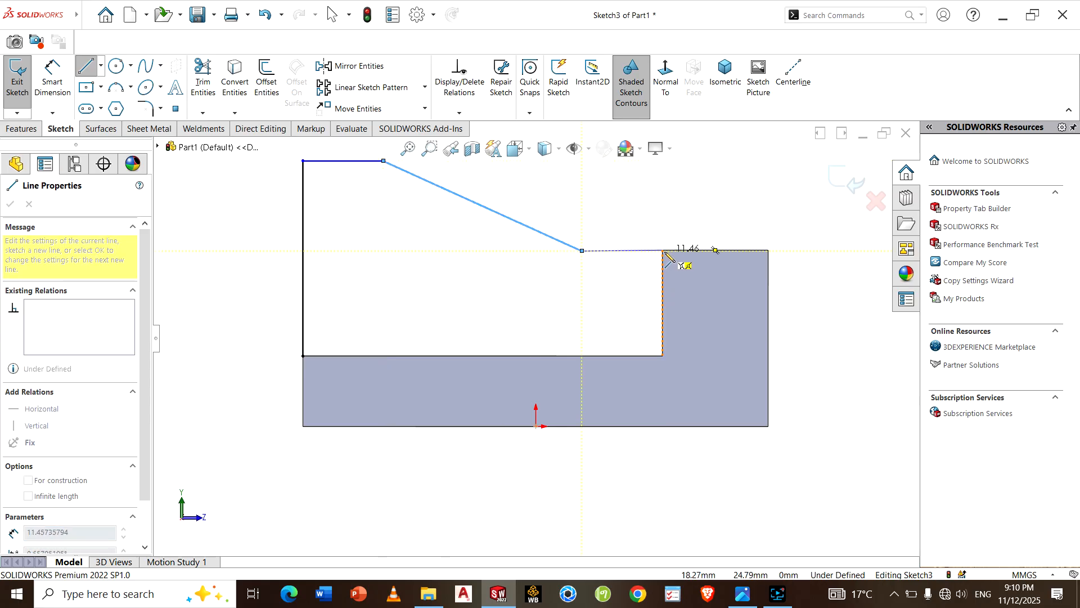
{"action": "left_click", "coordinate": [664, 251]}
{"action": "right_click", "coordinate": [665, 252]}
{"action": "left_click", "coordinate": [688, 258]}
{"action": "scroll", "coordinate": [646, 269], "scroll_direction": "down", "scroll_amount": 5}
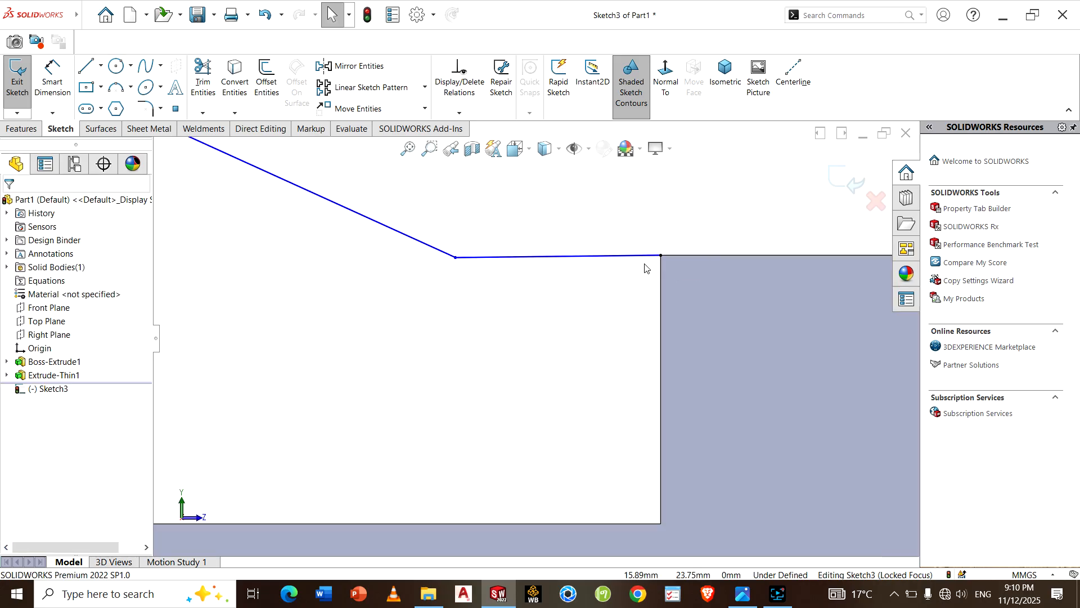
{"action": "scroll", "coordinate": [645, 268], "scroll_direction": "up", "scroll_amount": 5}
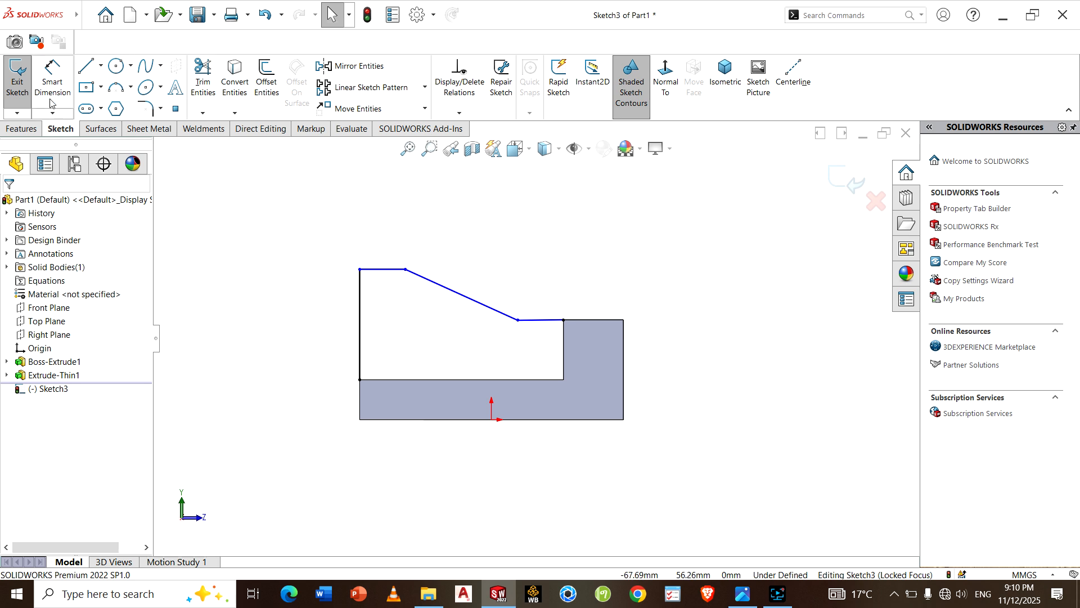
{"action": "left_click", "coordinate": [13, 129]}
{"action": "left_click", "coordinate": [23, 79]}
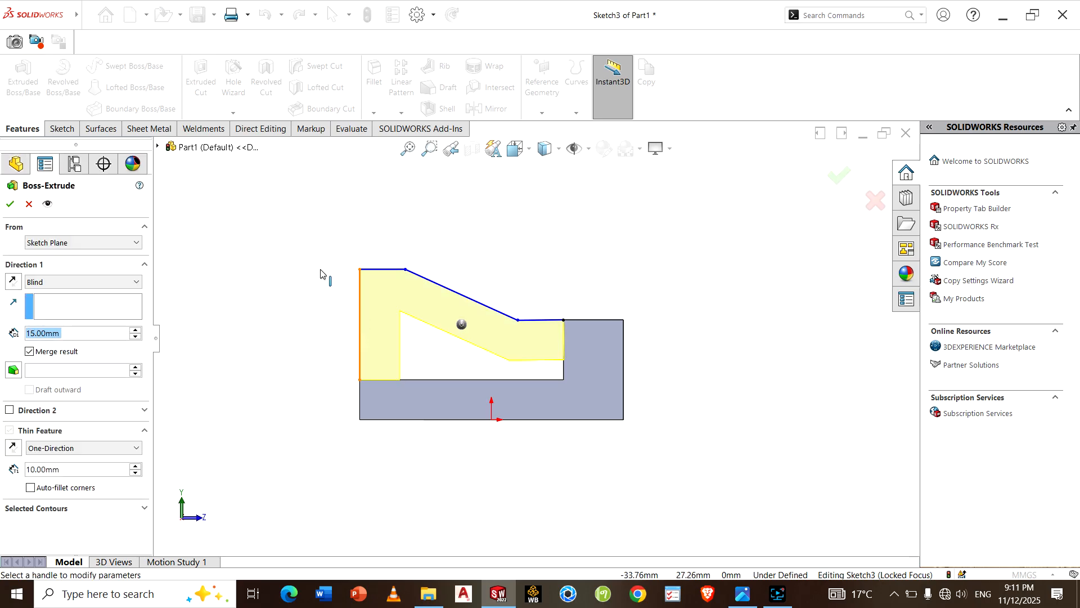
{"action": "left_click", "coordinate": [29, 204]}
- Dimension the rib profile's vertical line to a height of 25 mm
{"action": "left_click", "coordinate": [61, 128]}
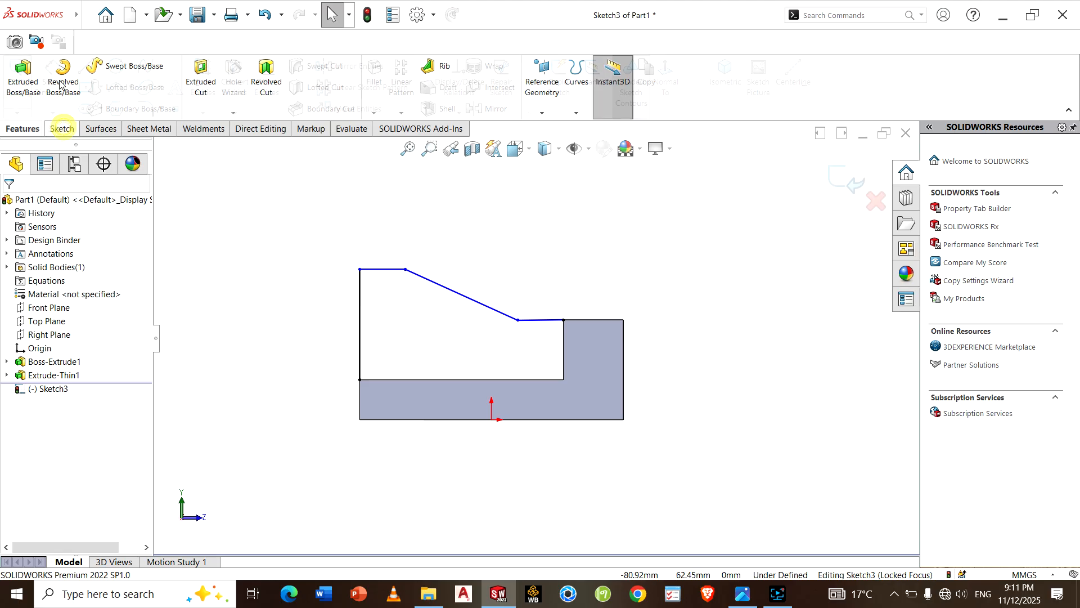
{"action": "left_click", "coordinate": [52, 76]}
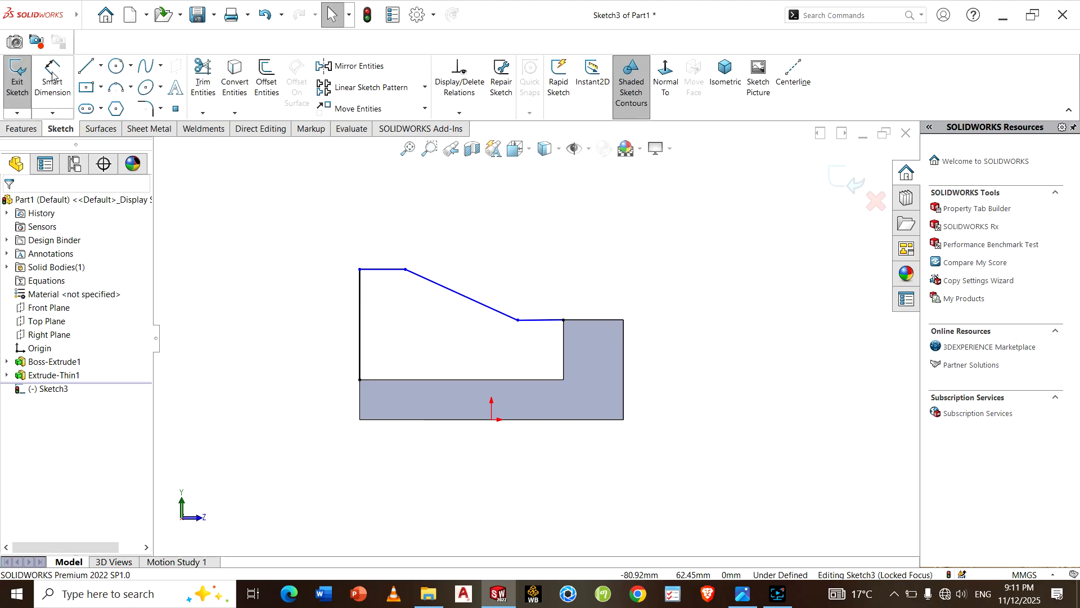
{"action": "left_click", "coordinate": [361, 291]}
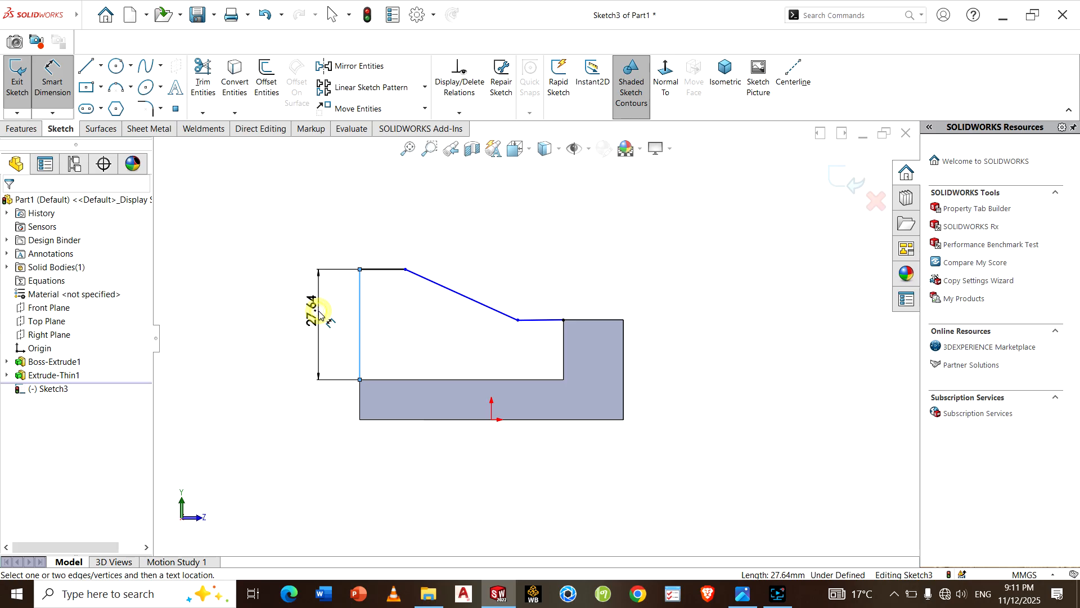
{"action": "left_click", "coordinate": [319, 314]}
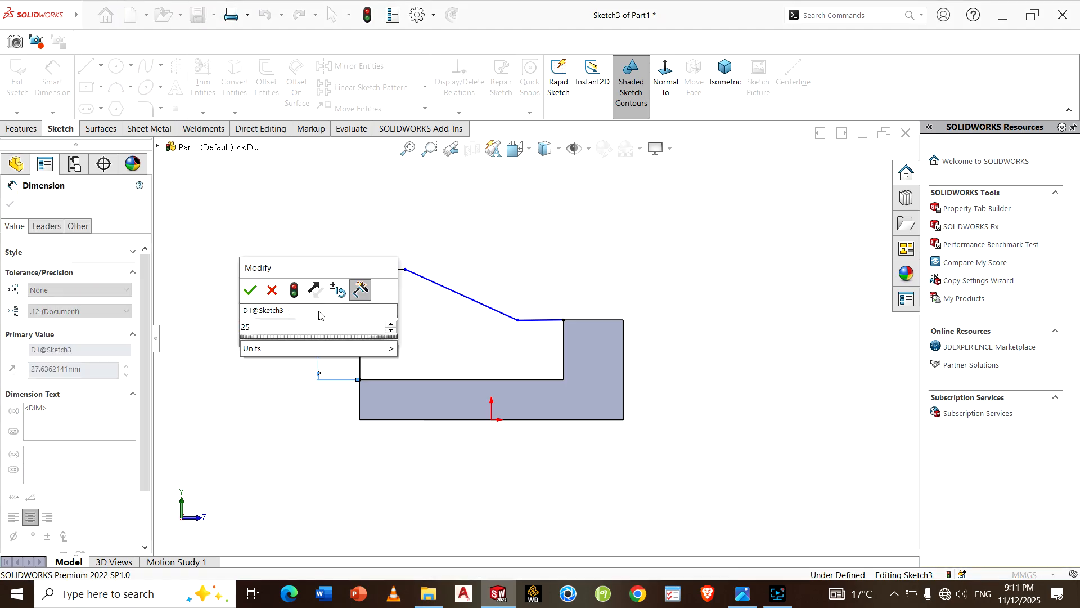
{"action": "key", "text": "Return"}
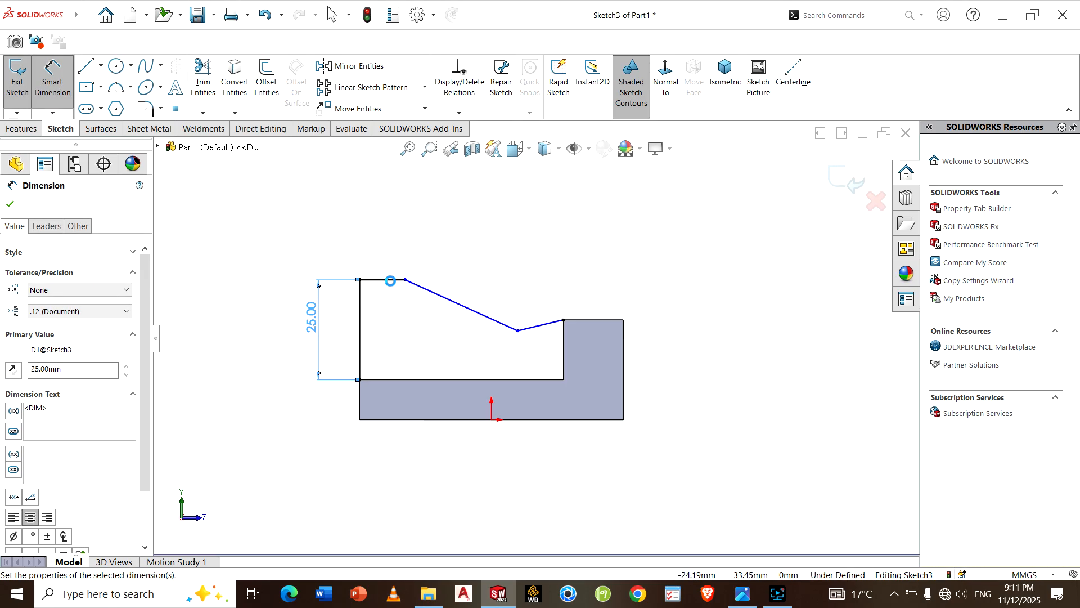
- Dimension the rib profile's top horizontal line to a length of 12 mm
{"action": "left_click", "coordinate": [387, 279]}
{"action": "left_click", "coordinate": [391, 307]}
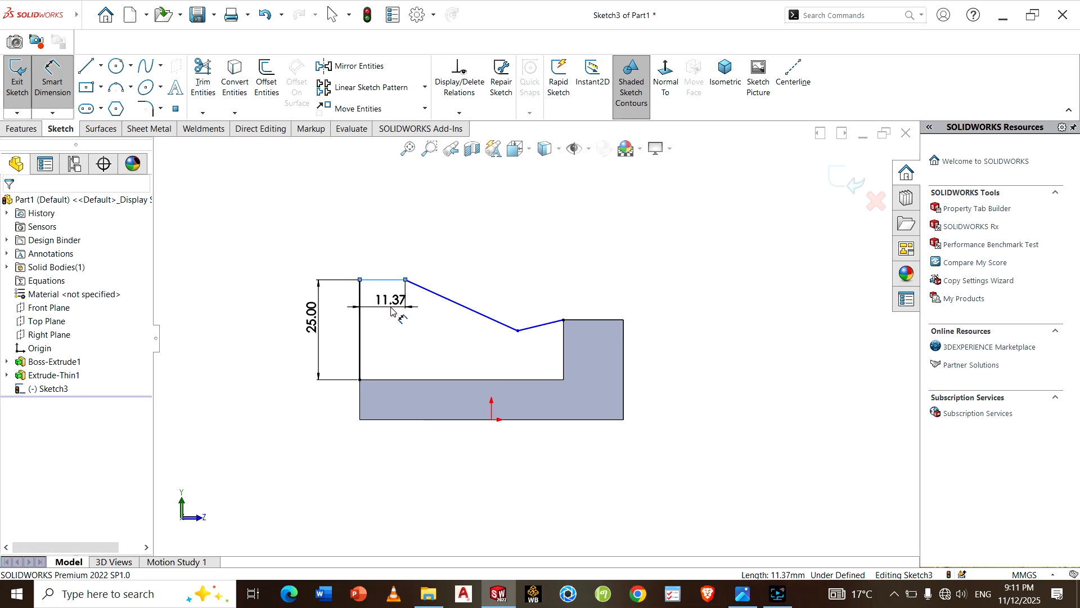
{"action": "type", "text": "1"}
{"action": "key", "text": "Return"}
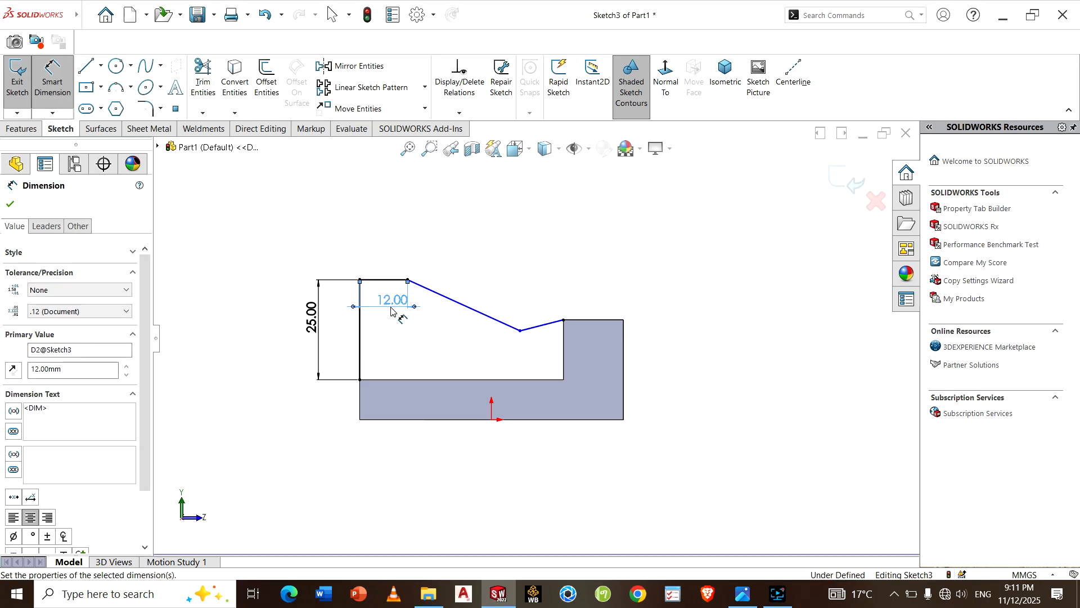
{"action": "right_click", "coordinate": [398, 330]}
{"action": "left_click", "coordinate": [432, 363]}
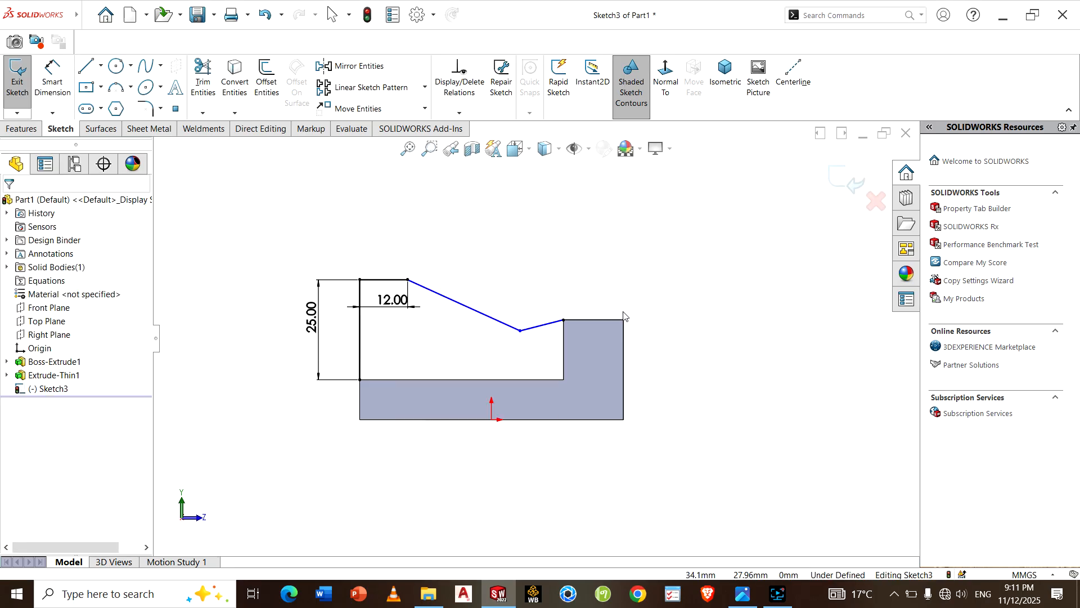
- Add a collinear relation between the front block's top edge and the short line joining the incline to it
{"action": "left_click", "coordinate": [597, 321]}
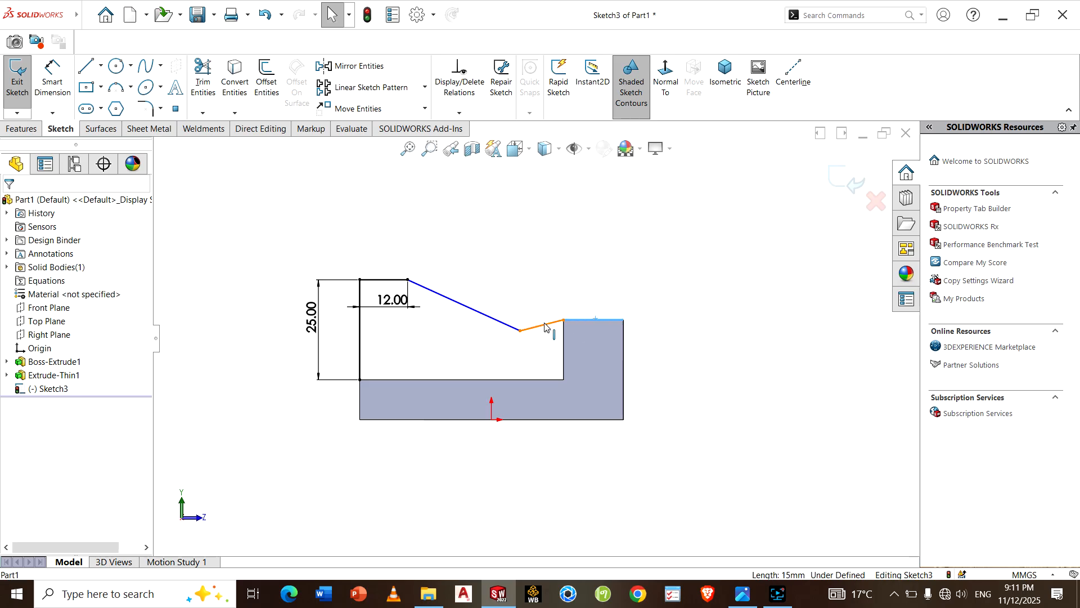
{"action": "left_click", "coordinate": [546, 326], "text": "ctrl"}
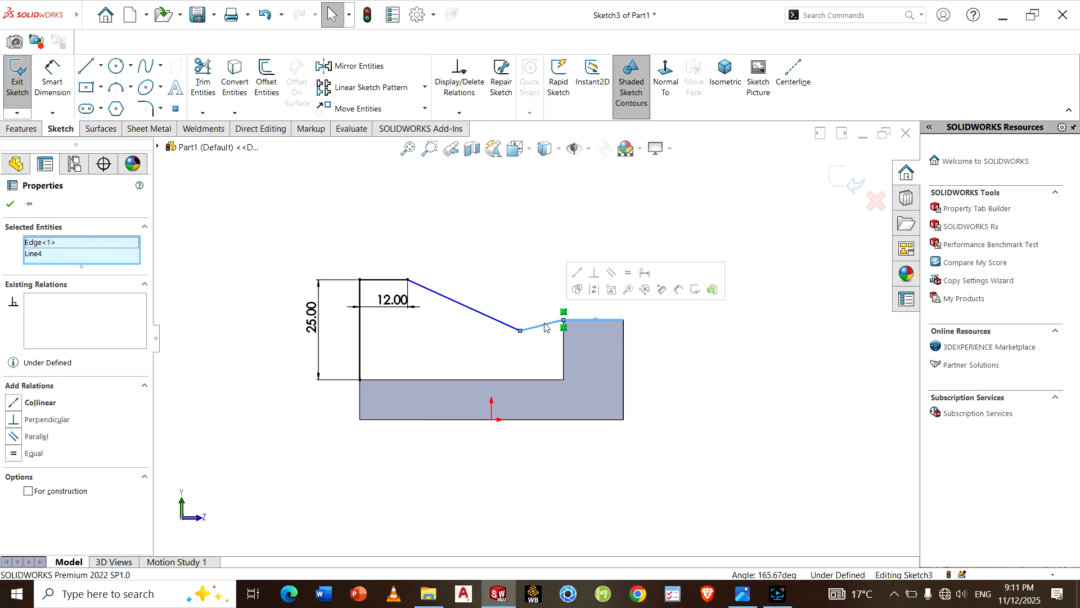
{"action": "left_click", "coordinate": [577, 272]}
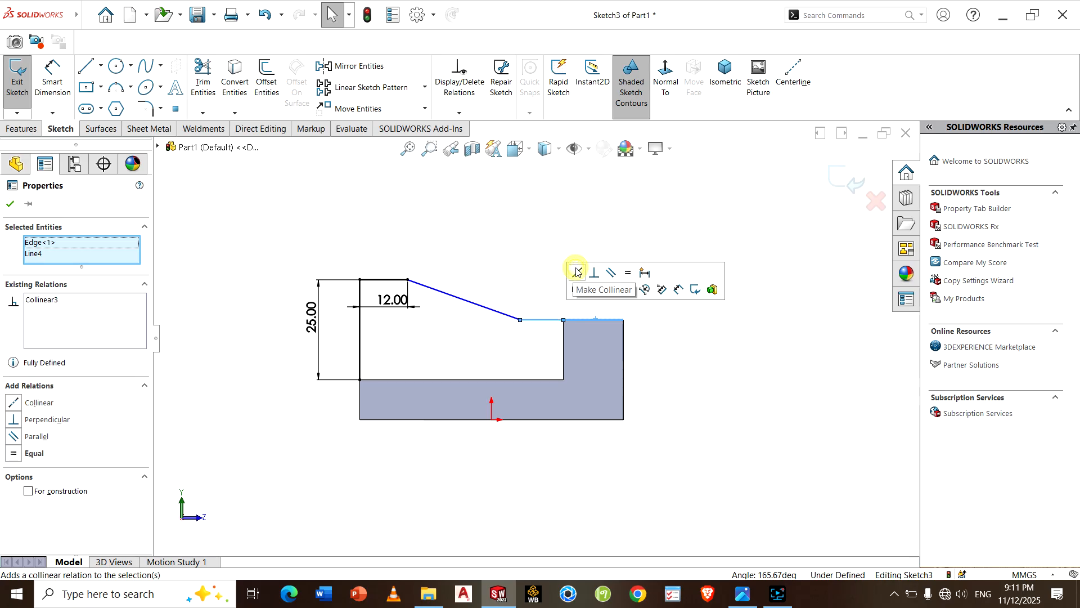
{"action": "left_click", "coordinate": [718, 388]}
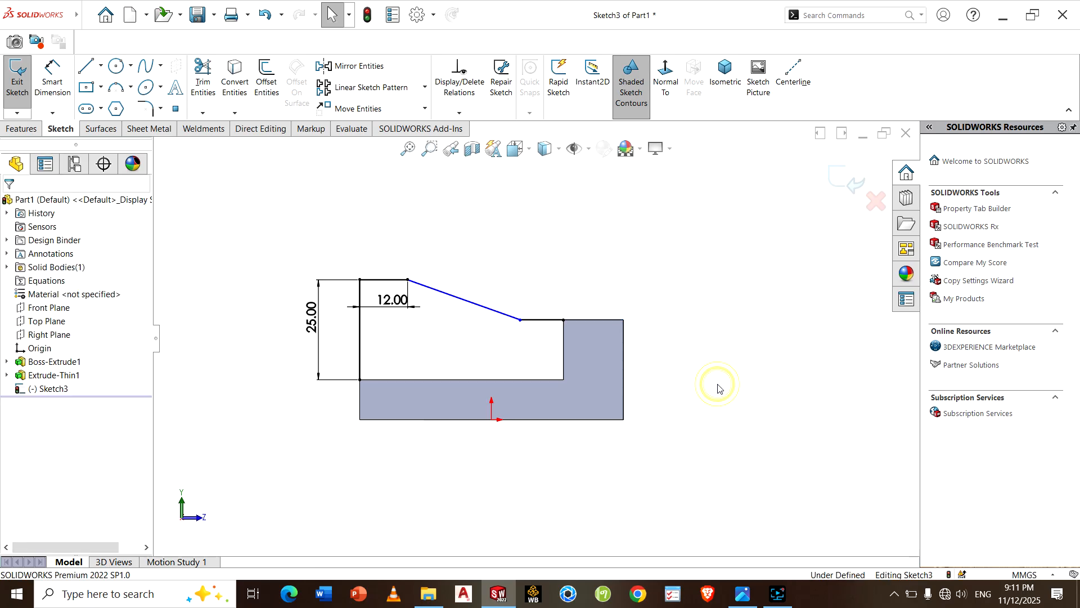
- Consult the reference drawing and delete the short line between the incline and the front block
{"action": "left_click", "coordinate": [743, 593]}
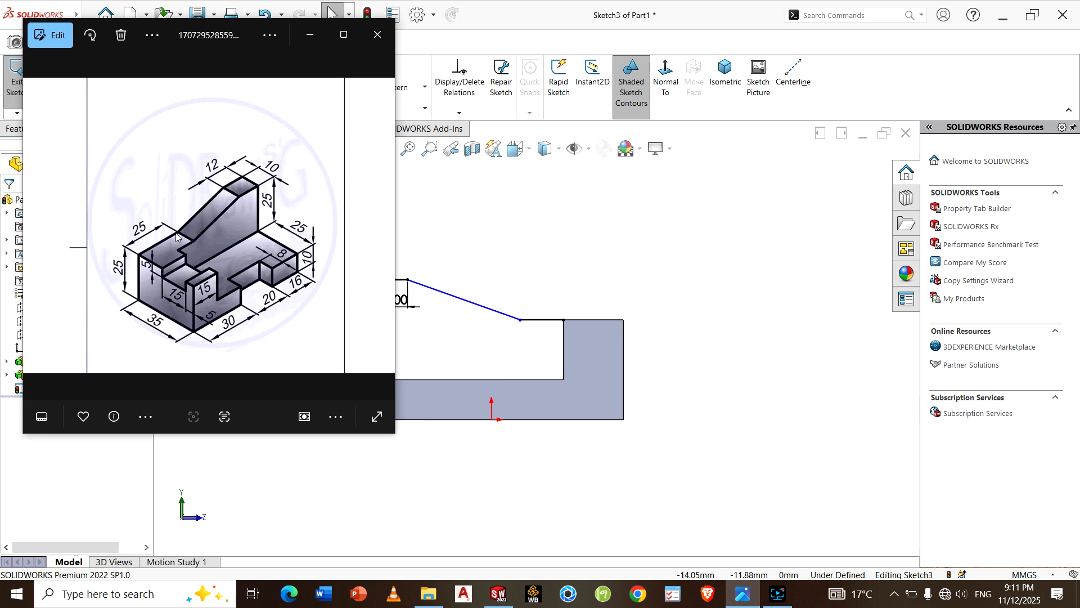
{"action": "left_click", "coordinate": [310, 35]}
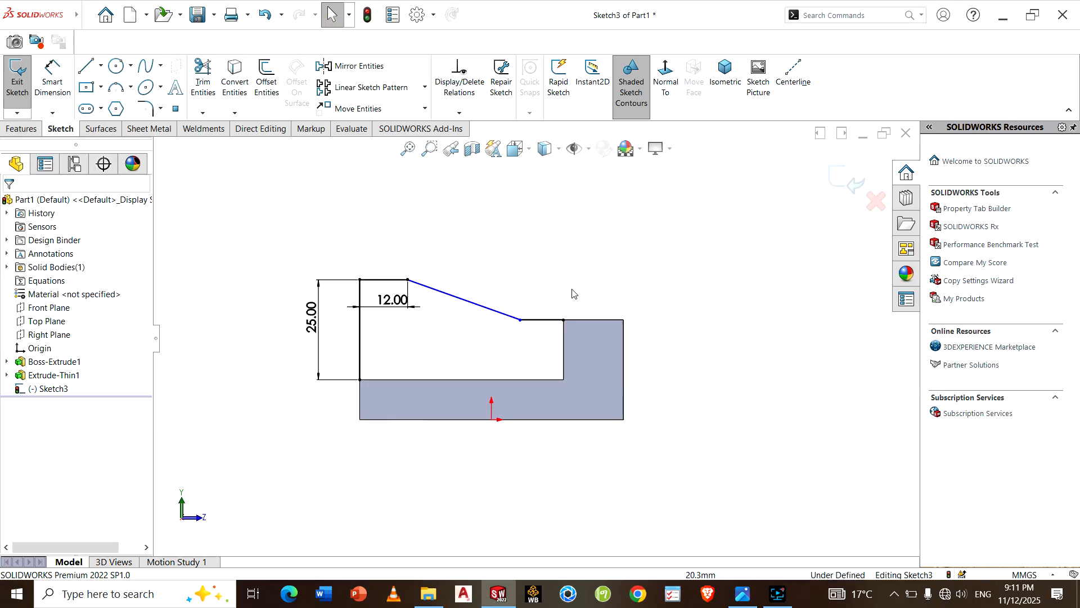
{"action": "left_click", "coordinate": [556, 320]}
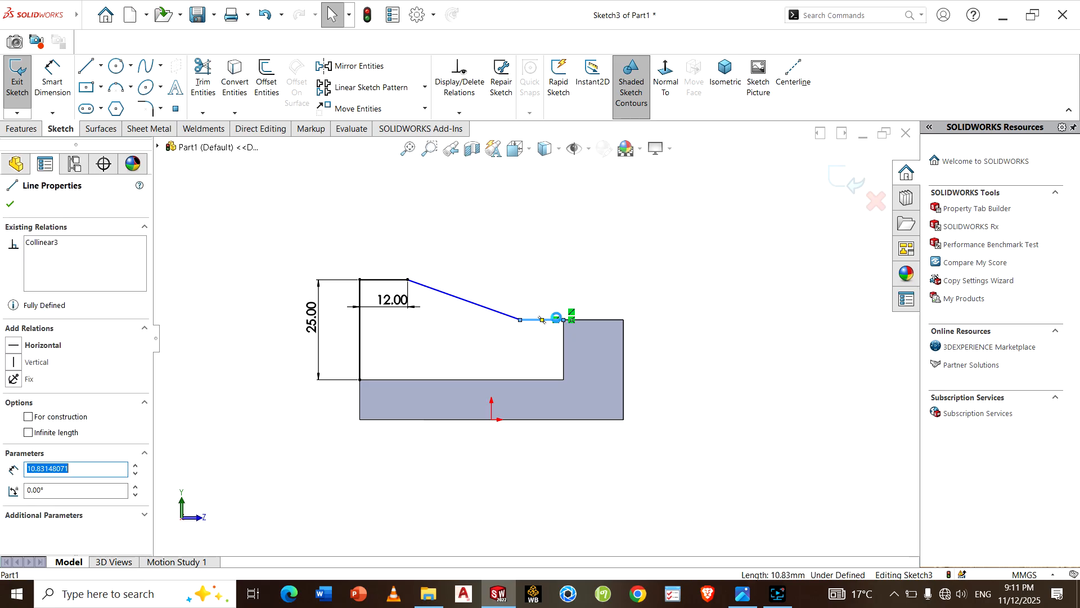
{"action": "key", "text": "Delete"}
- Draw a horizontal line about 26 mm long from the incline's lower end to the front block's outer top corner
{"action": "key", "text": "l"}
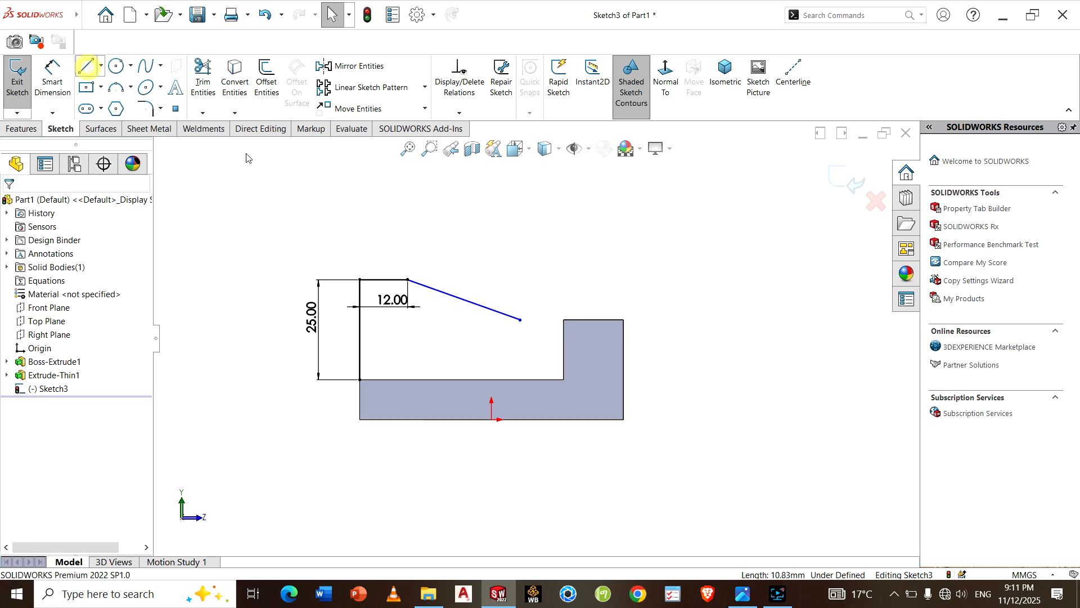
{"action": "left_click", "coordinate": [520, 319]}
{"action": "left_click", "coordinate": [623, 320]}
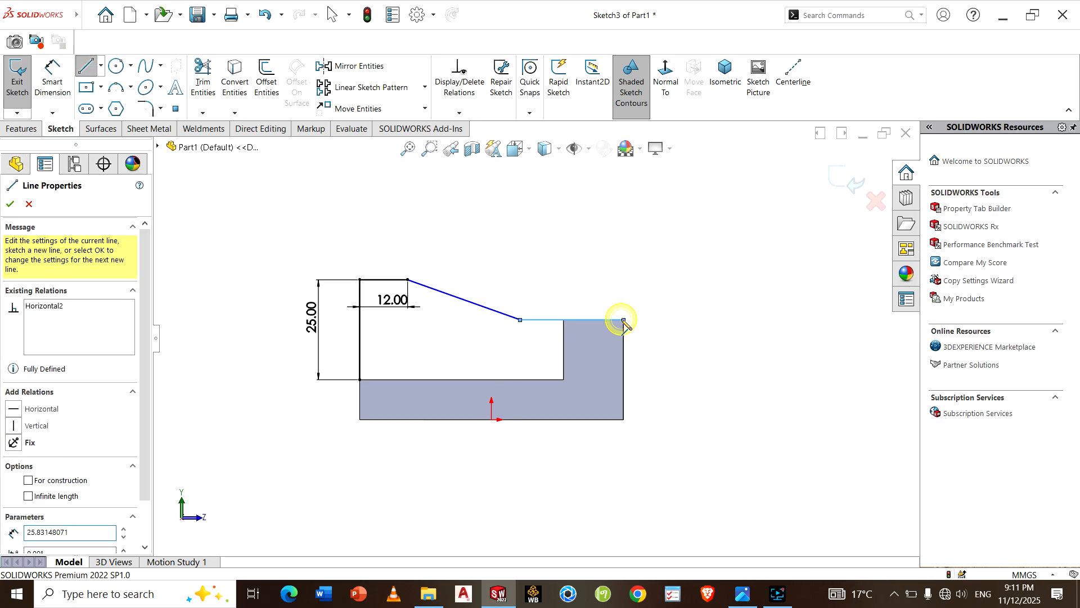
{"action": "right_click", "coordinate": [623, 320]}
{"action": "left_click", "coordinate": [655, 329]}
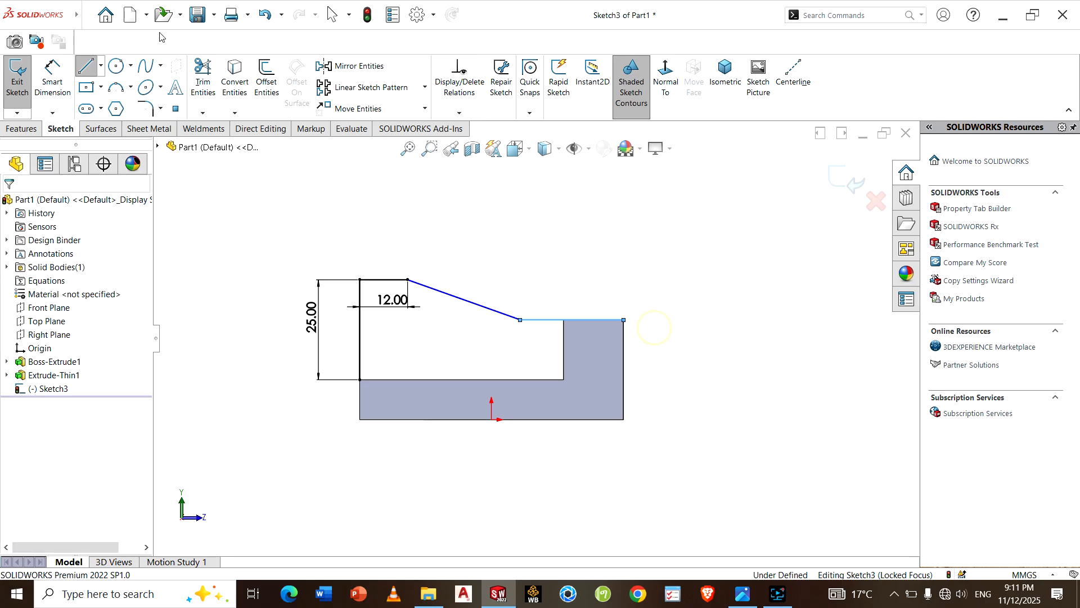
- Dimension the horizontal line along the front block's top to a length of 25 mm
{"action": "left_click", "coordinate": [52, 76]}
{"action": "left_click", "coordinate": [591, 318]}
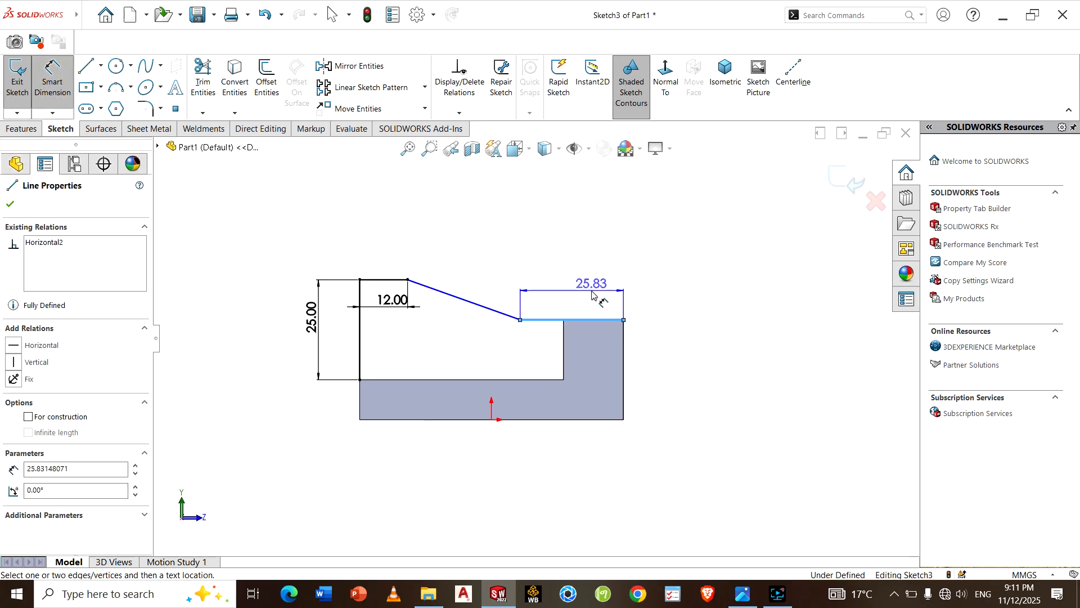
{"action": "left_click", "coordinate": [592, 293]}
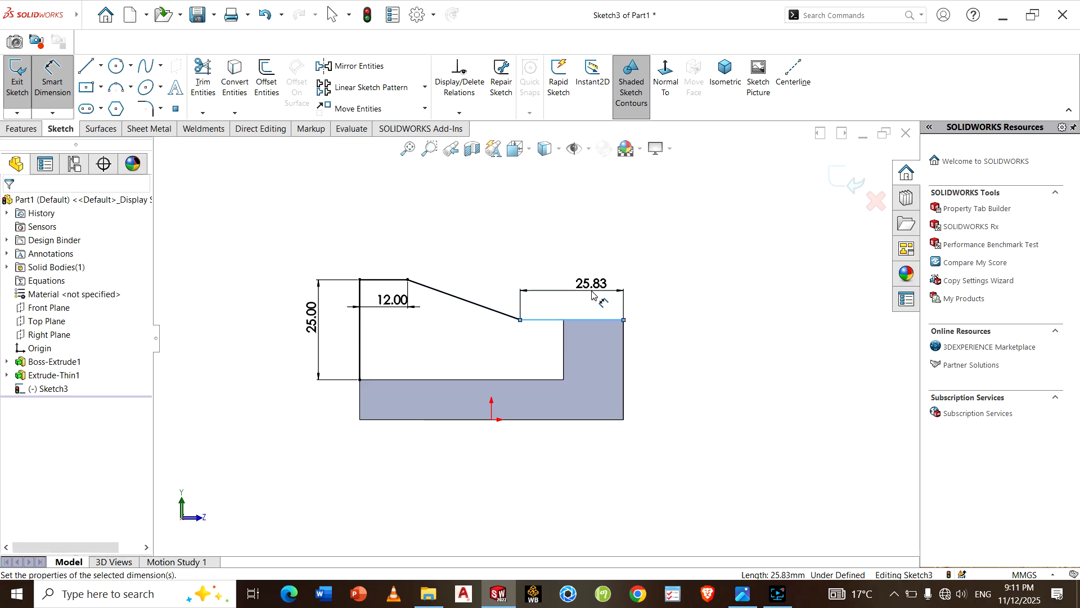
{"action": "type", "text": "25"}
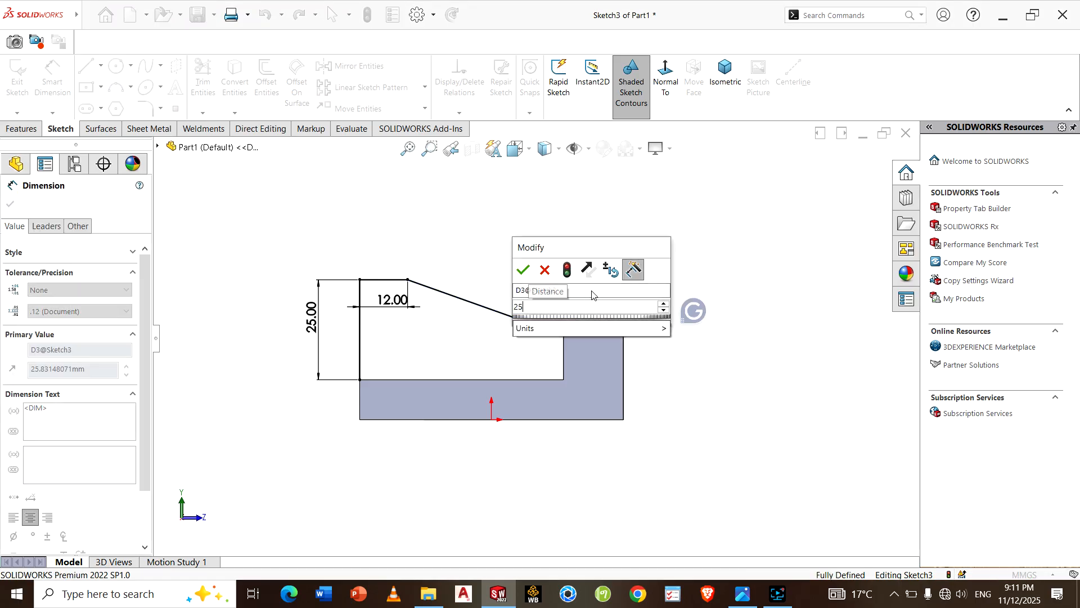
{"action": "key", "text": "Return"}
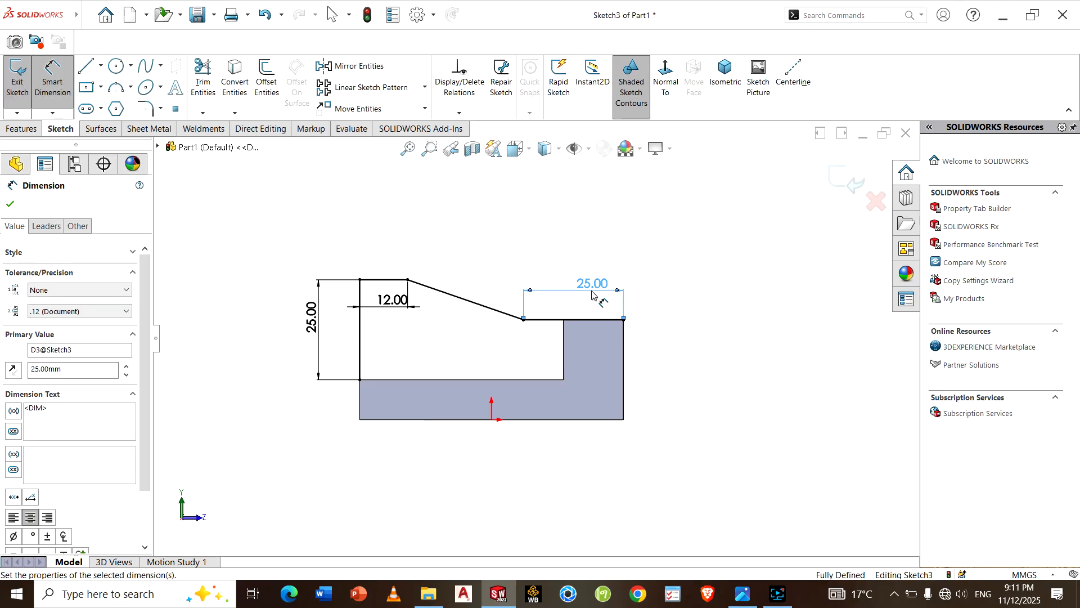
- Convert the base's top edge and the front block's inner vertical edge into sketch lines to close the rib profile
{"action": "left_click", "coordinate": [675, 299]}
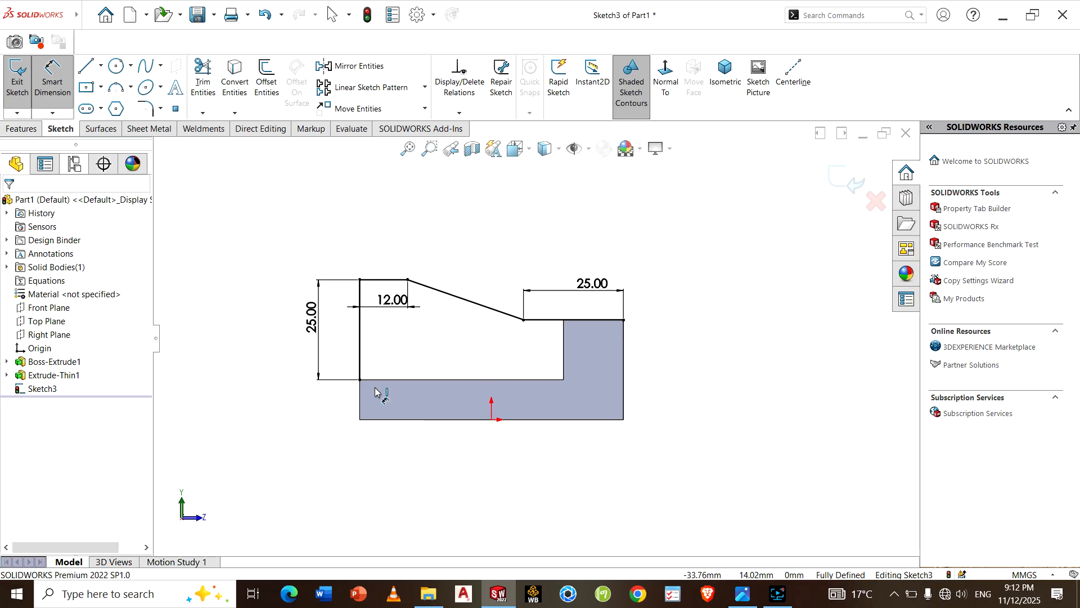
{"action": "right_click", "coordinate": [217, 312]}
{"action": "left_click", "coordinate": [250, 347]}
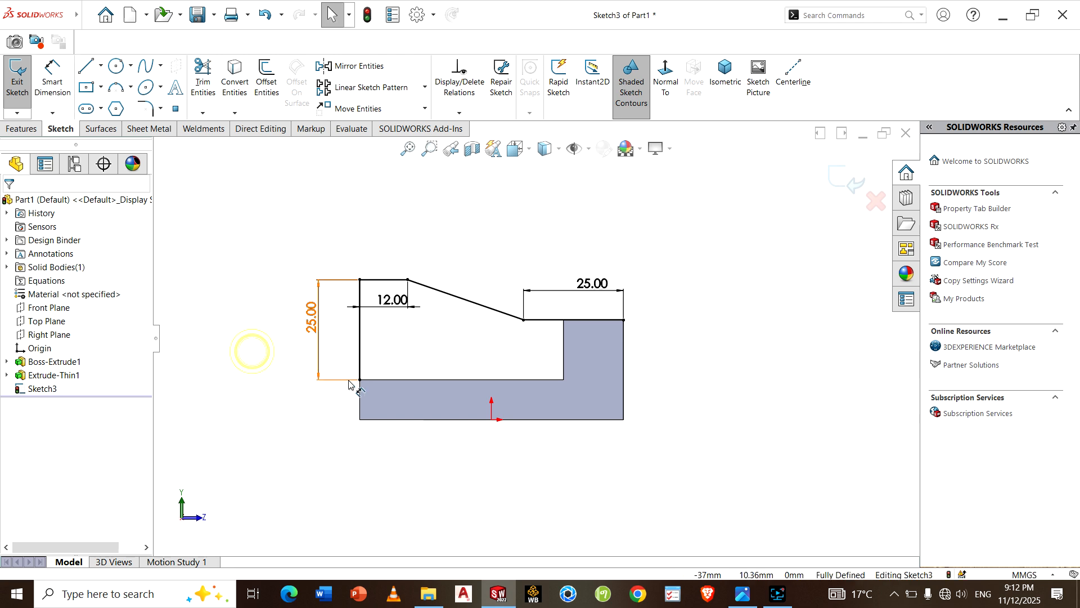
{"action": "left_click", "coordinate": [533, 381]}
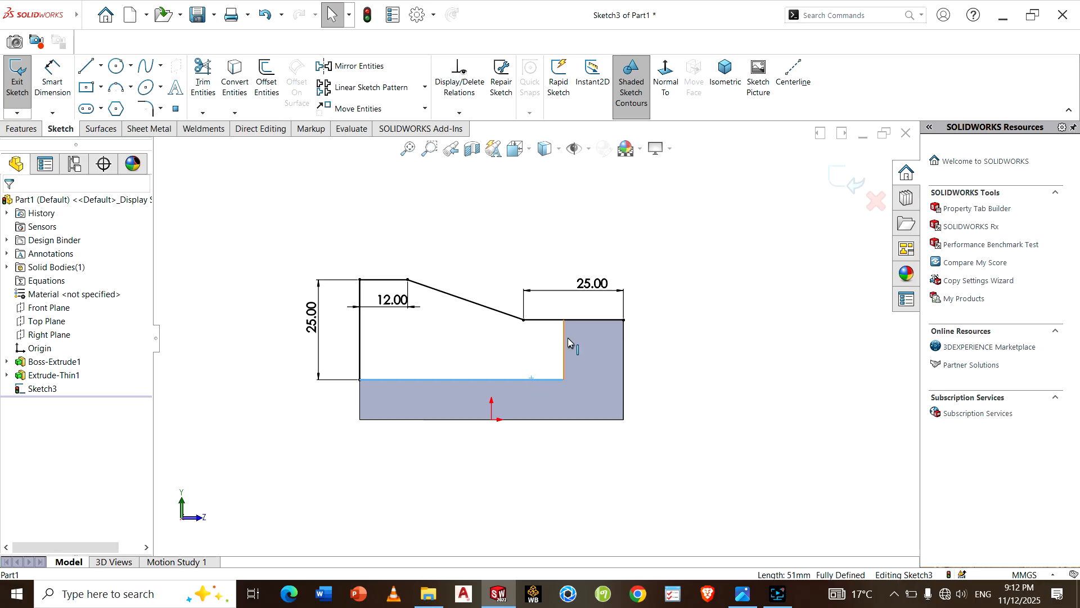
{"action": "left_click", "coordinate": [234, 79]}
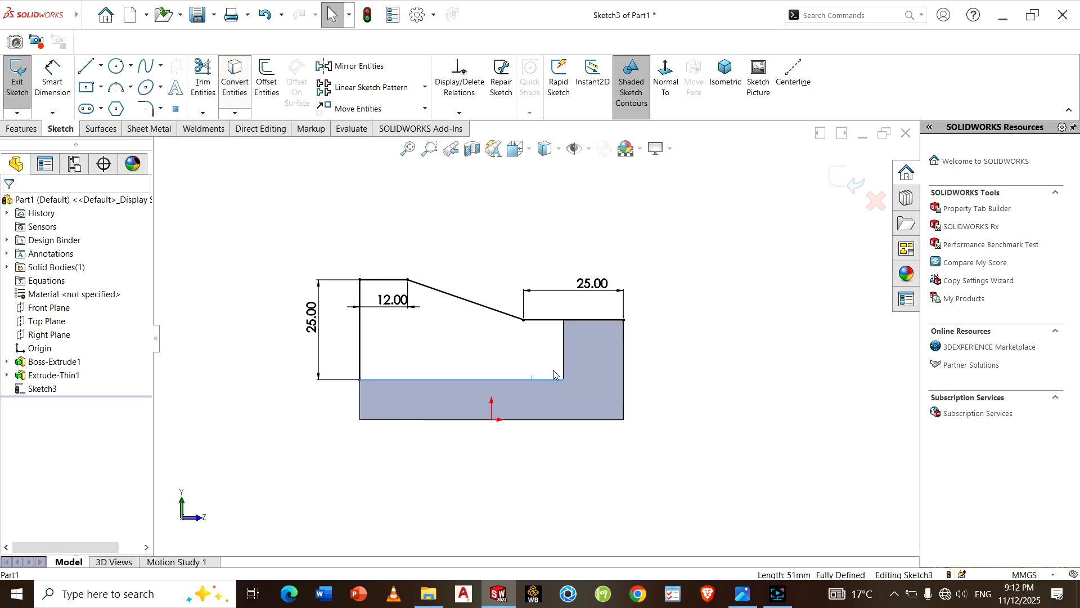
{"action": "left_click", "coordinate": [564, 344]}
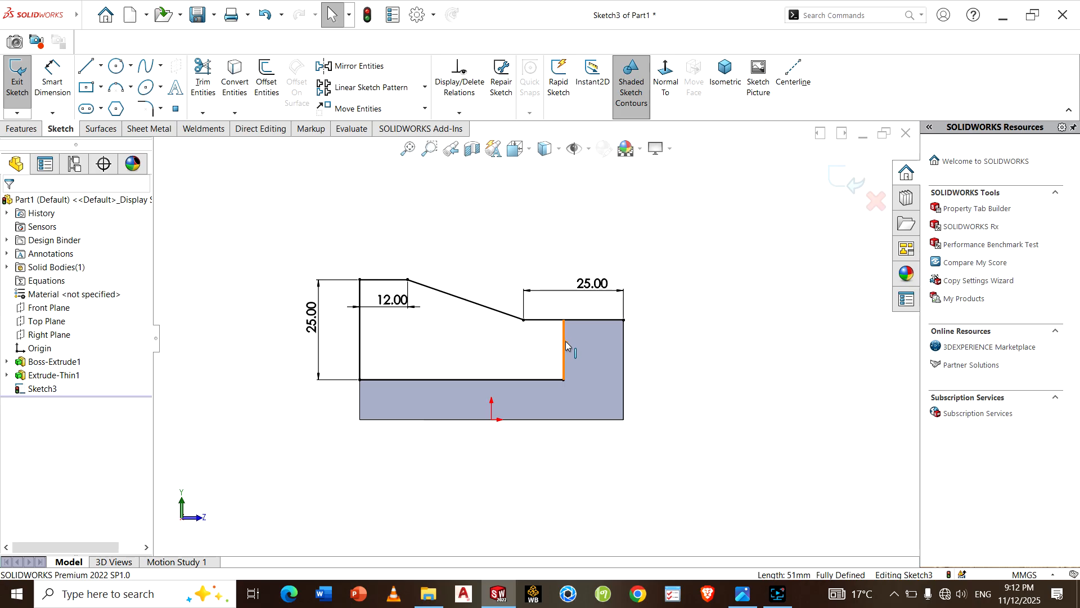
{"action": "left_click", "coordinate": [242, 80]}
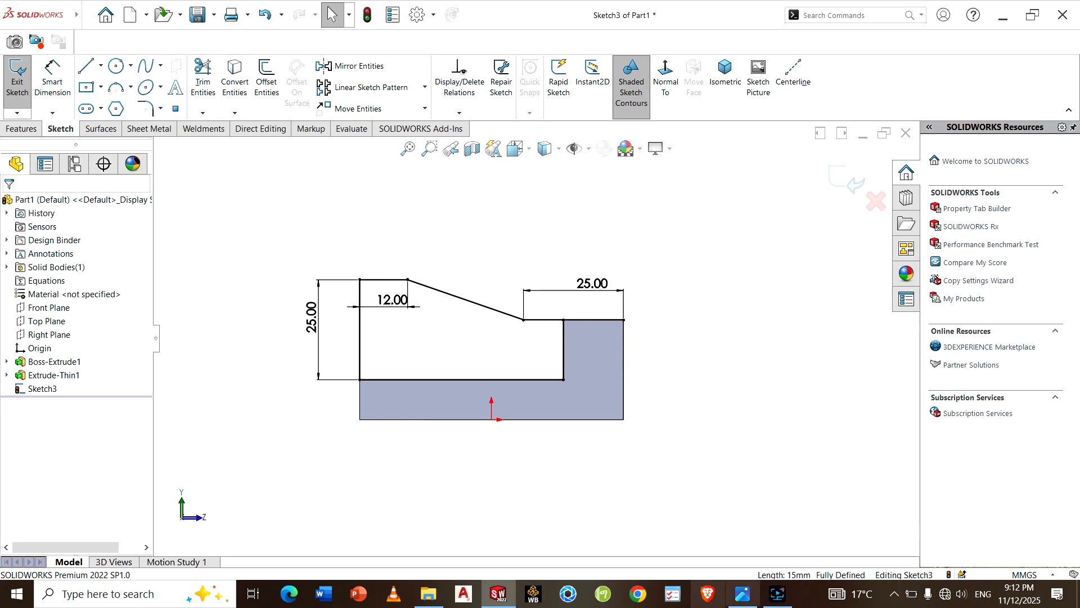
- Check the rib thickness in the reference drawing and extrude the enclosed rib region 10 mm in the reversed direction, merged with the block
{"action": "left_click", "coordinate": [746, 594]}
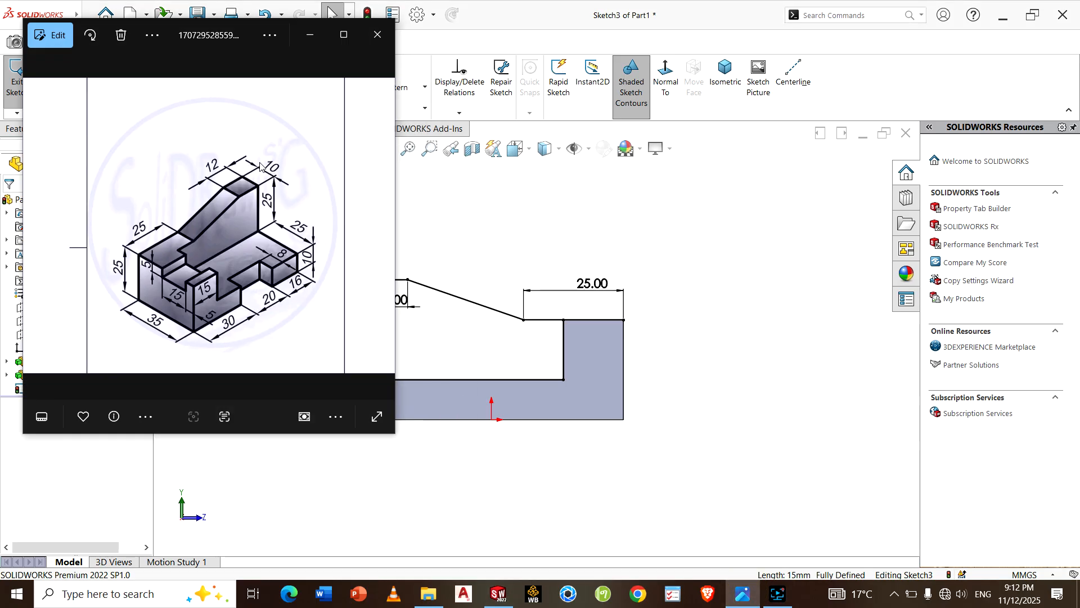
{"action": "left_click", "coordinate": [309, 34]}
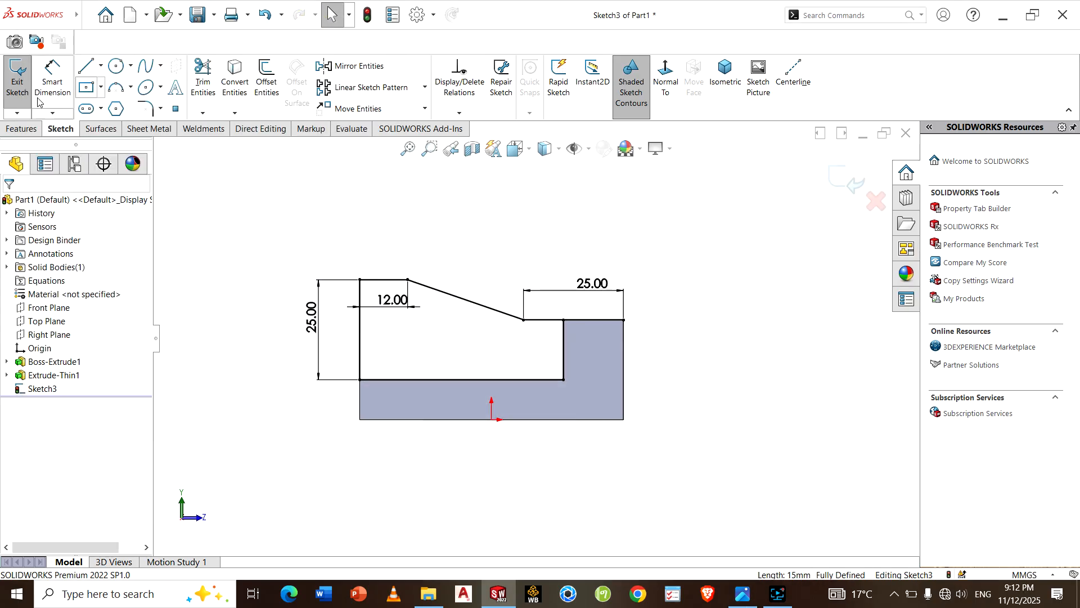
{"action": "left_click", "coordinate": [21, 128]}
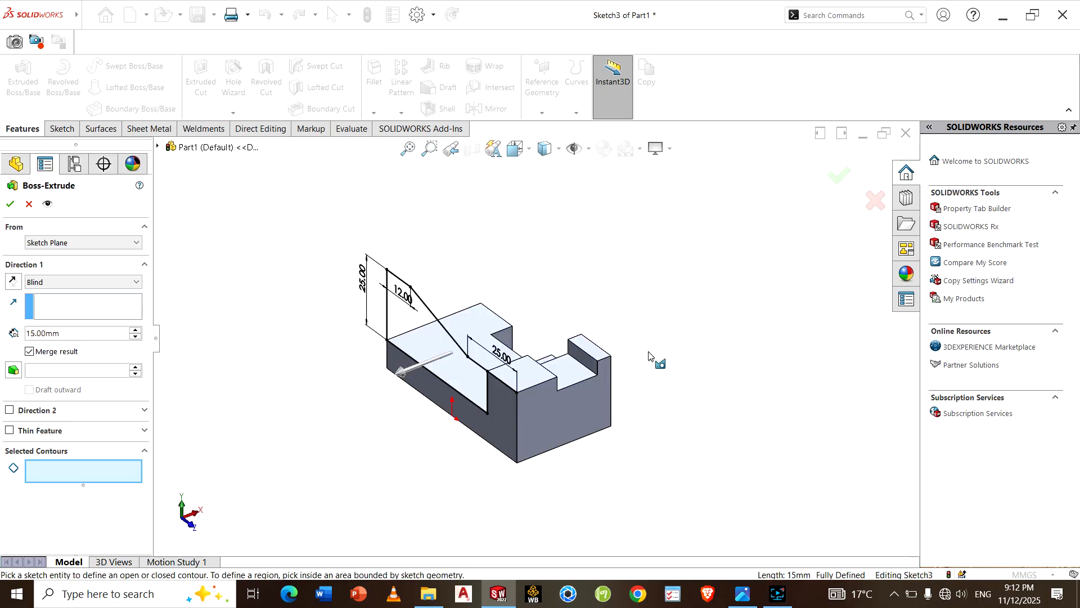
{"action": "left_click", "coordinate": [95, 470]}
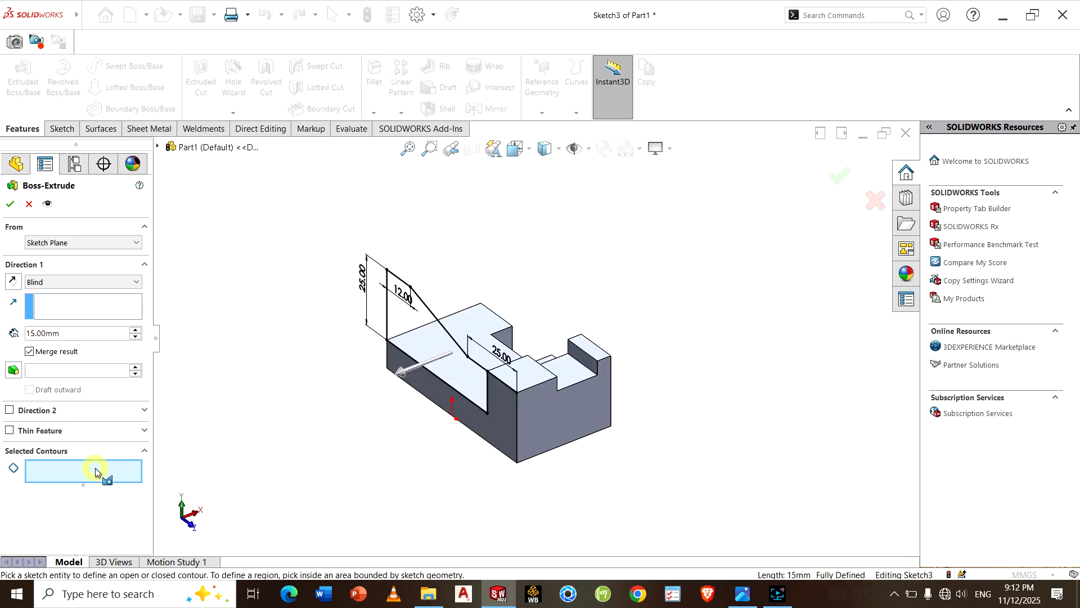
{"action": "left_click", "coordinate": [450, 344]}
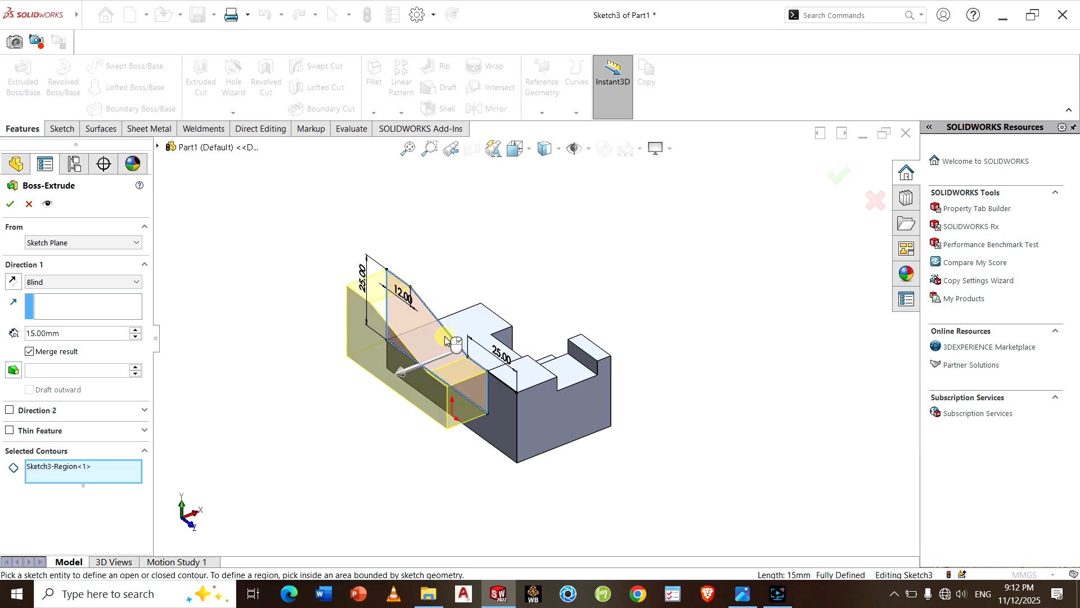
{"action": "left_click", "coordinate": [13, 281]}
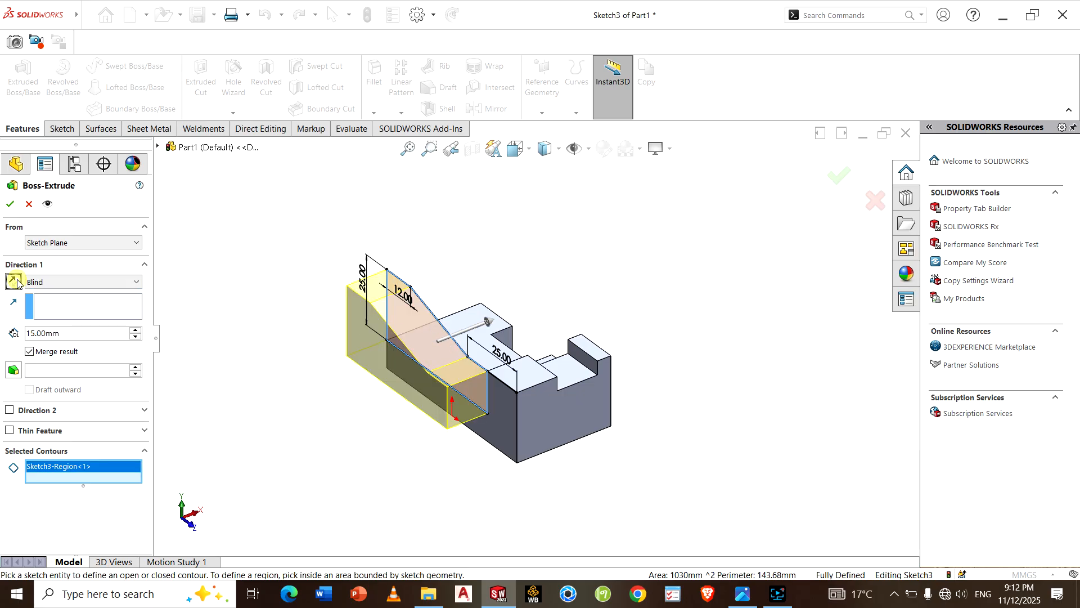
{"action": "left_click", "coordinate": [82, 338]}
{"action": "type", "text": "10"}
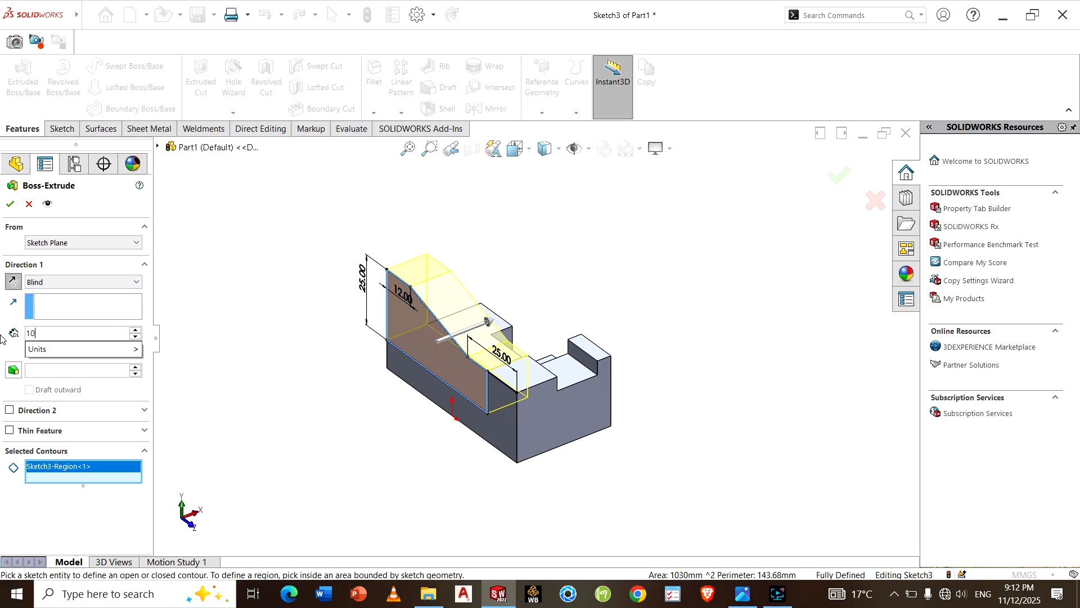
{"action": "key", "text": "Return"}
{"action": "left_click", "coordinate": [9, 203]}
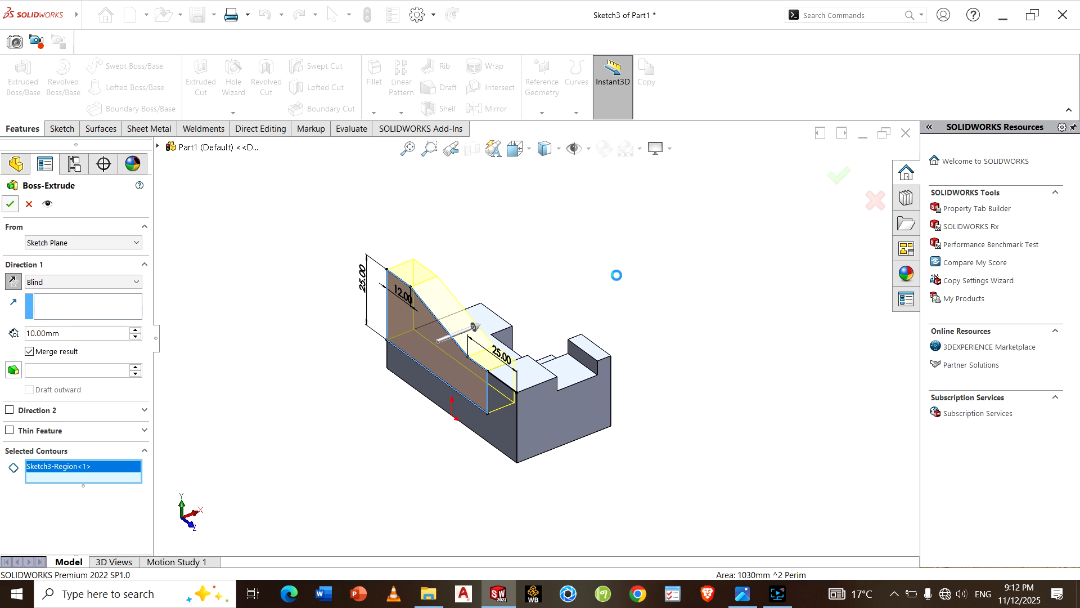
{"action": "left_click", "coordinate": [786, 603]}
{"action": "left_click", "coordinate": [463, 450]}
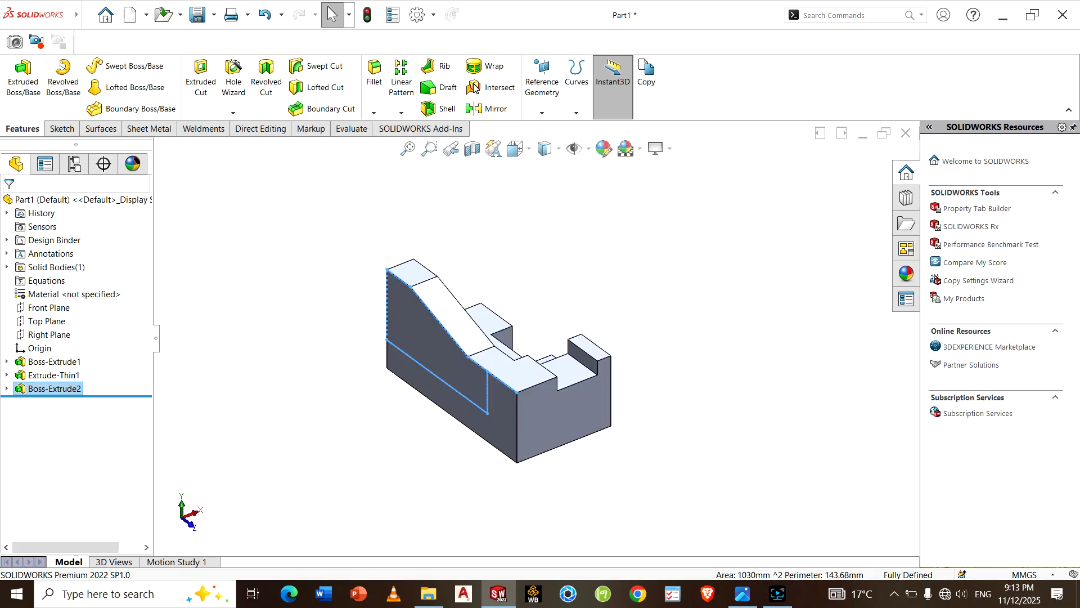
- Examine the finished block from several angles and in isometric view, comparing its shape with the reference drawing
{"action": "left_click", "coordinate": [654, 317]}
{"action": "middle_click_drag", "start_coordinate": [622, 457], "coordinate": [513, 508]}
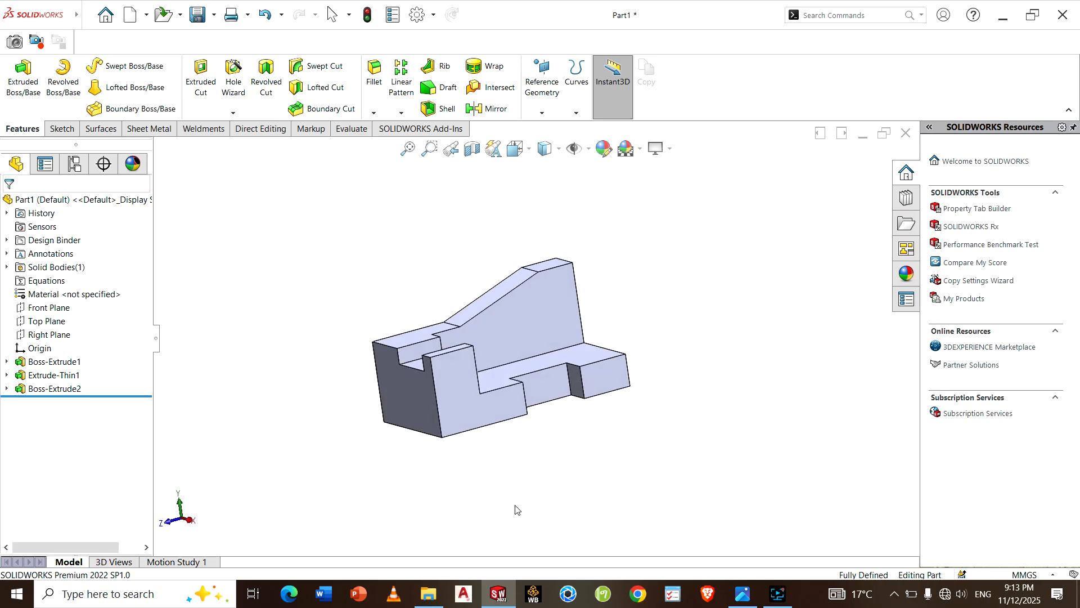
{"action": "middle_click_drag", "start_coordinate": [495, 429], "coordinate": [540, 476]}
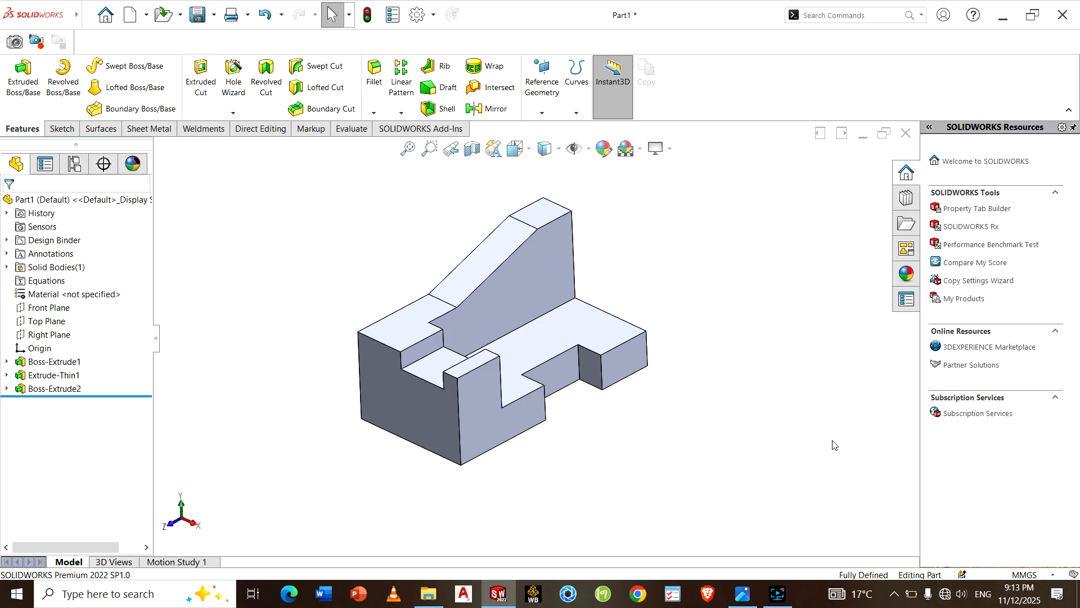
{"action": "key", "text": "ctrl+7"}
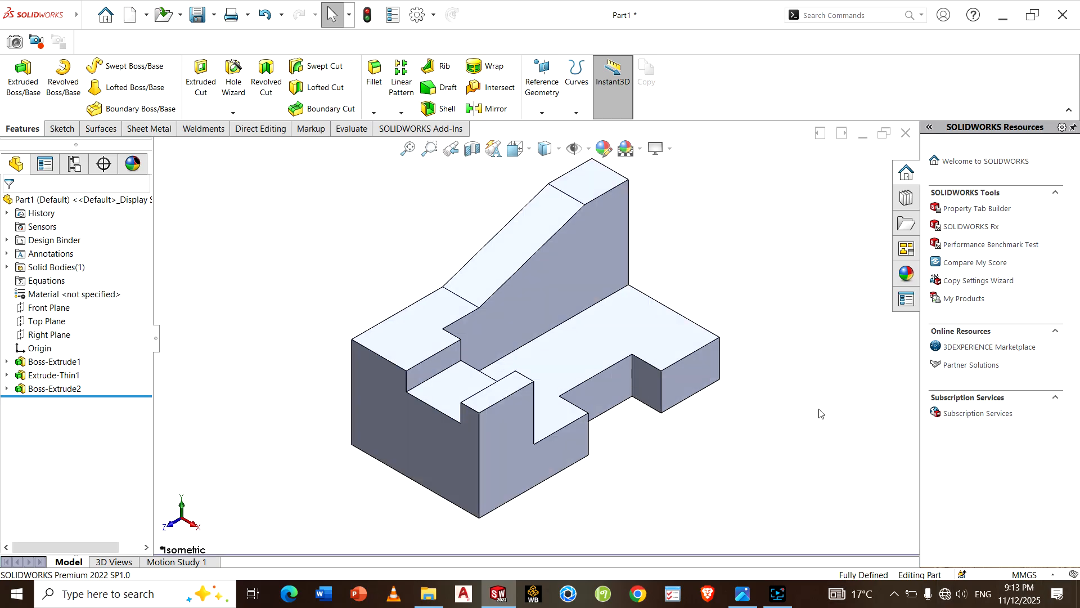
{"action": "left_click", "coordinate": [742, 594]}
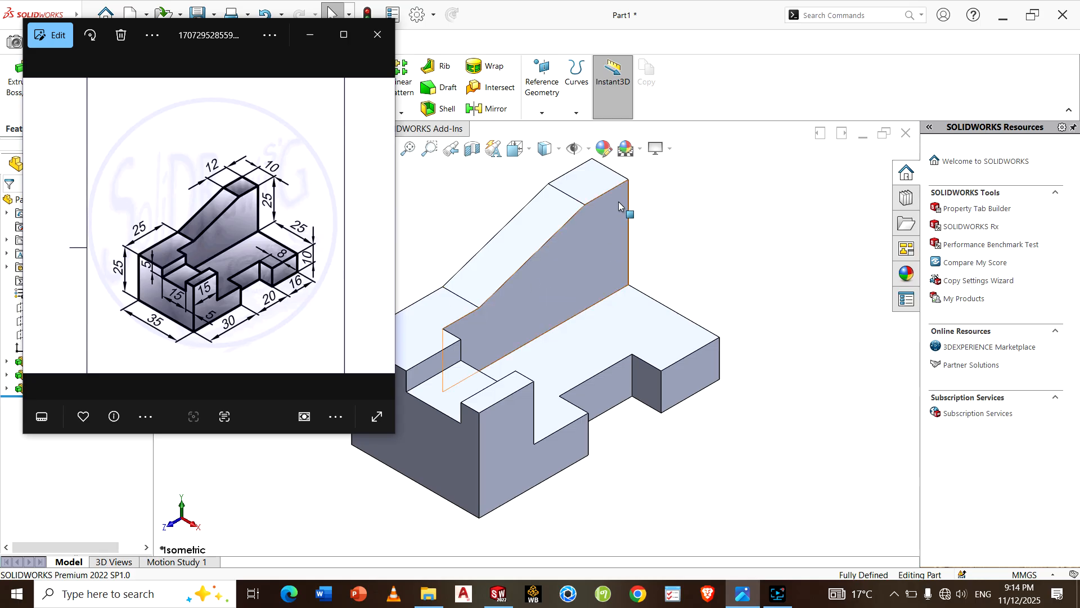
{"action": "left_click", "coordinate": [618, 178]}
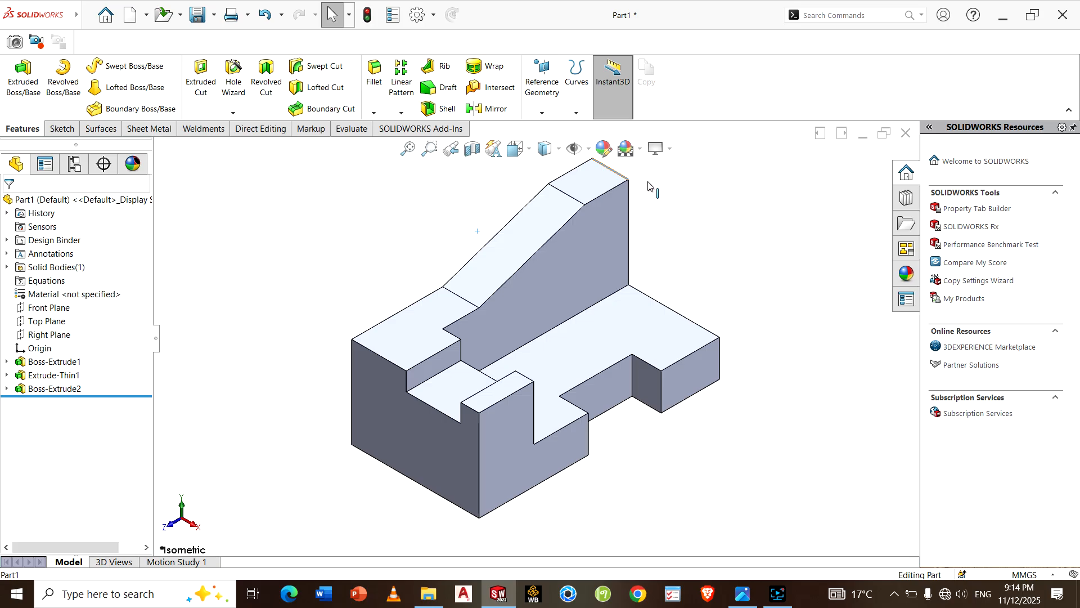
{"action": "scroll", "coordinate": [649, 258], "scroll_direction": "up", "scroll_amount": 3}
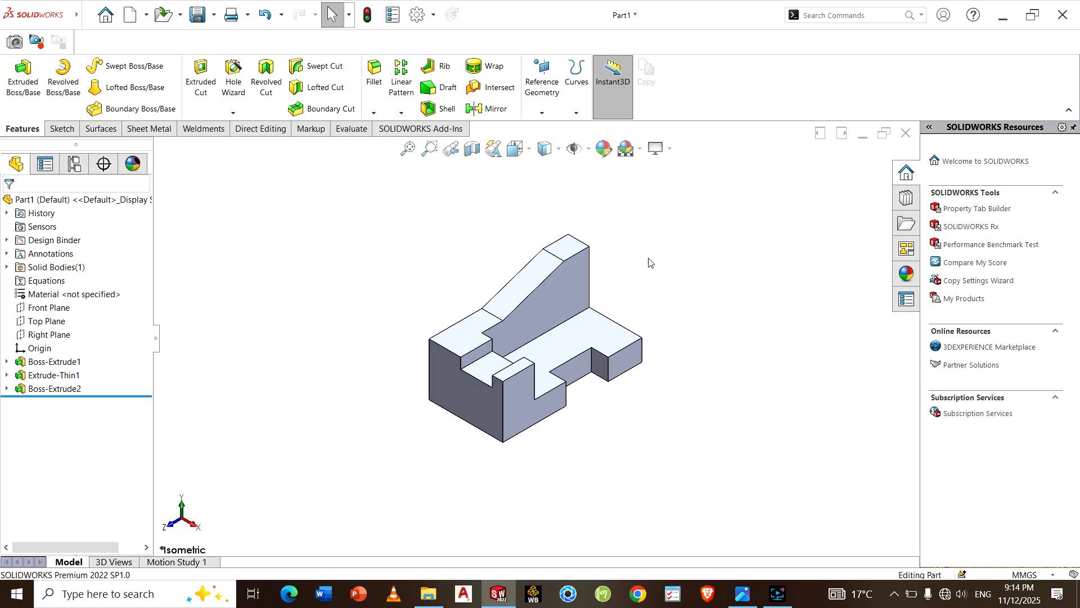
{"action": "scroll", "coordinate": [431, 292], "scroll_direction": "down", "scroll_amount": 2}
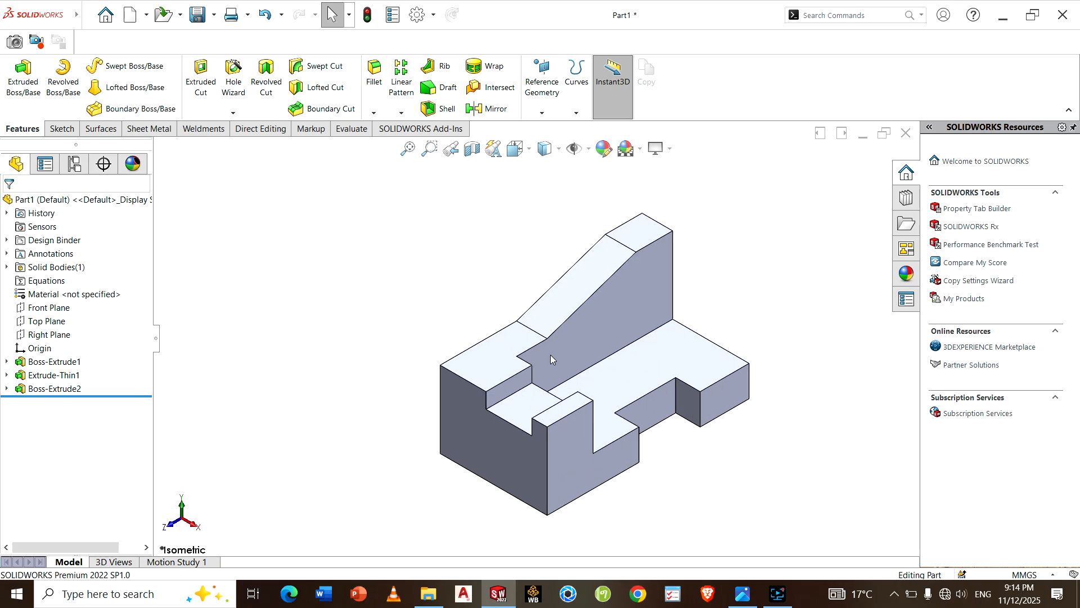
{"action": "left_click", "coordinate": [739, 602]}
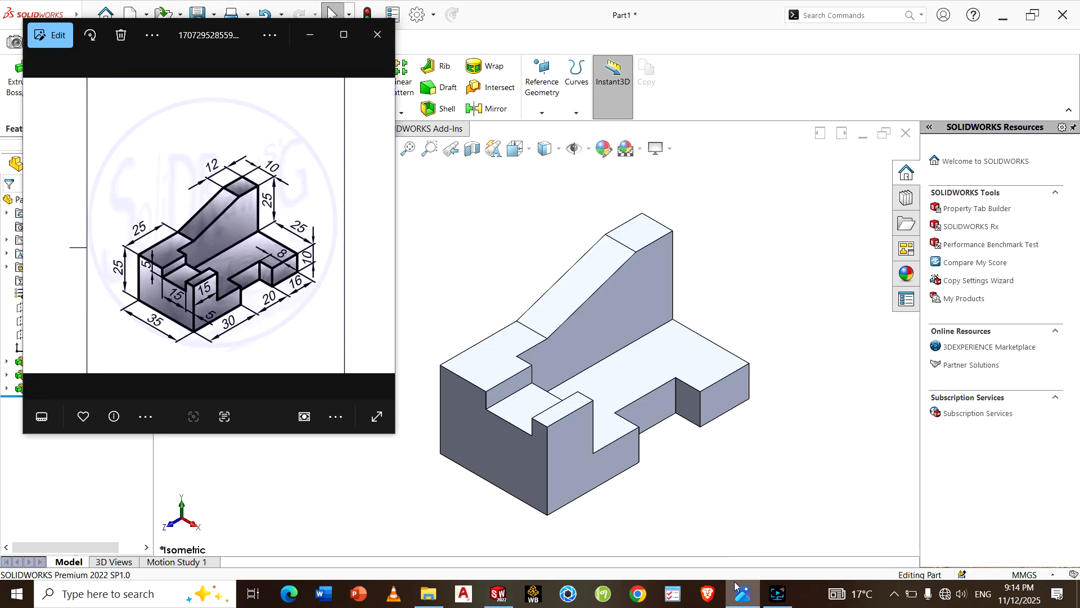